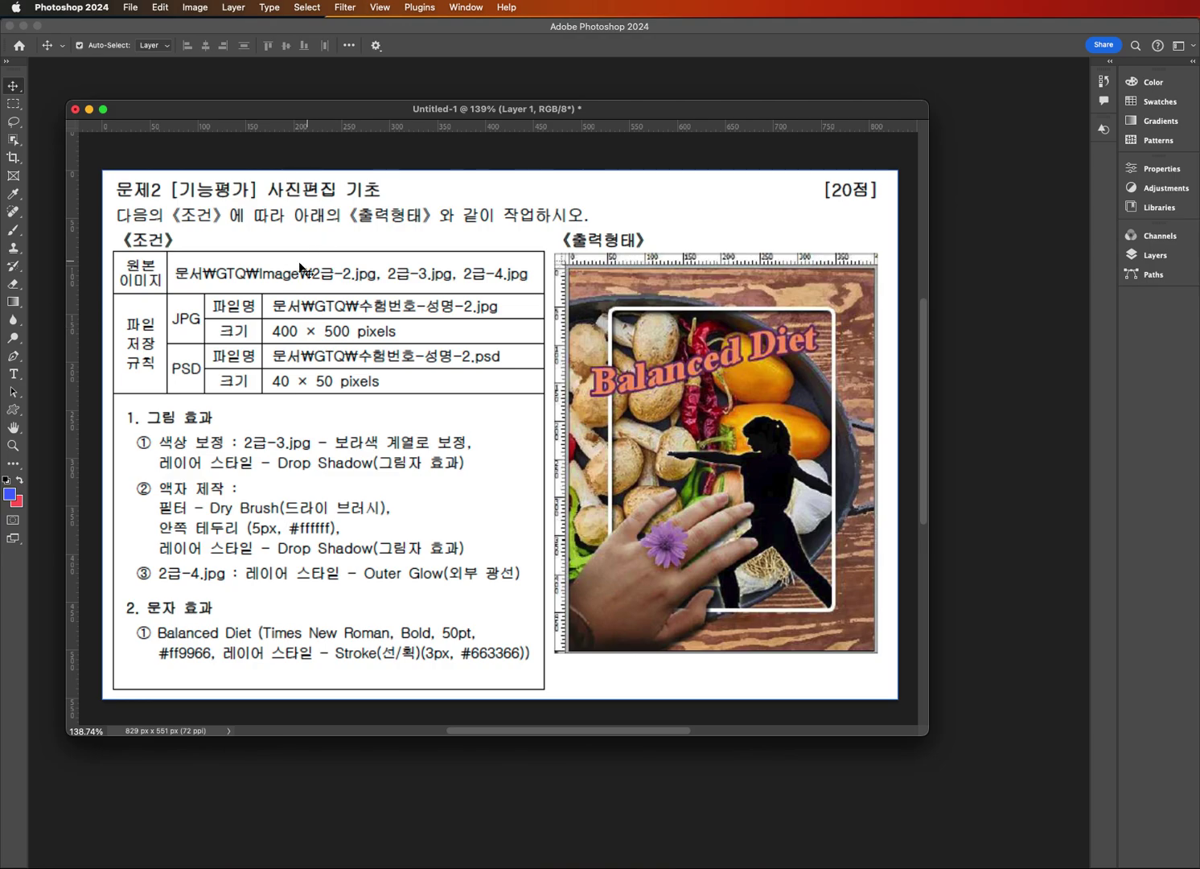
With a small Brush of about 8 px, circle the source file names 2급-2.jpg, 2급-3.jpg and 2급-4.jpg in the conditions table.
{"action": "left_click", "coordinate": [13, 230]}
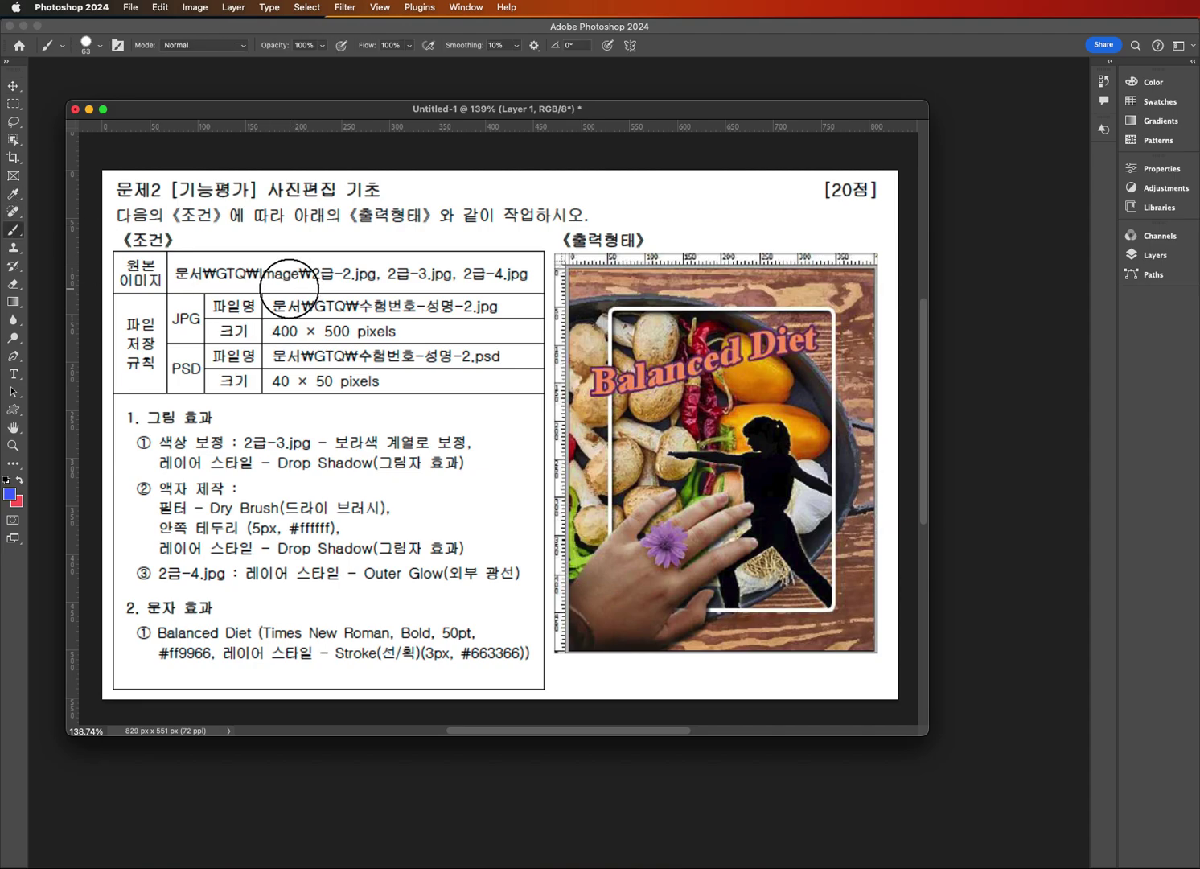
{"action": "left_click", "coordinate": [86, 47]}
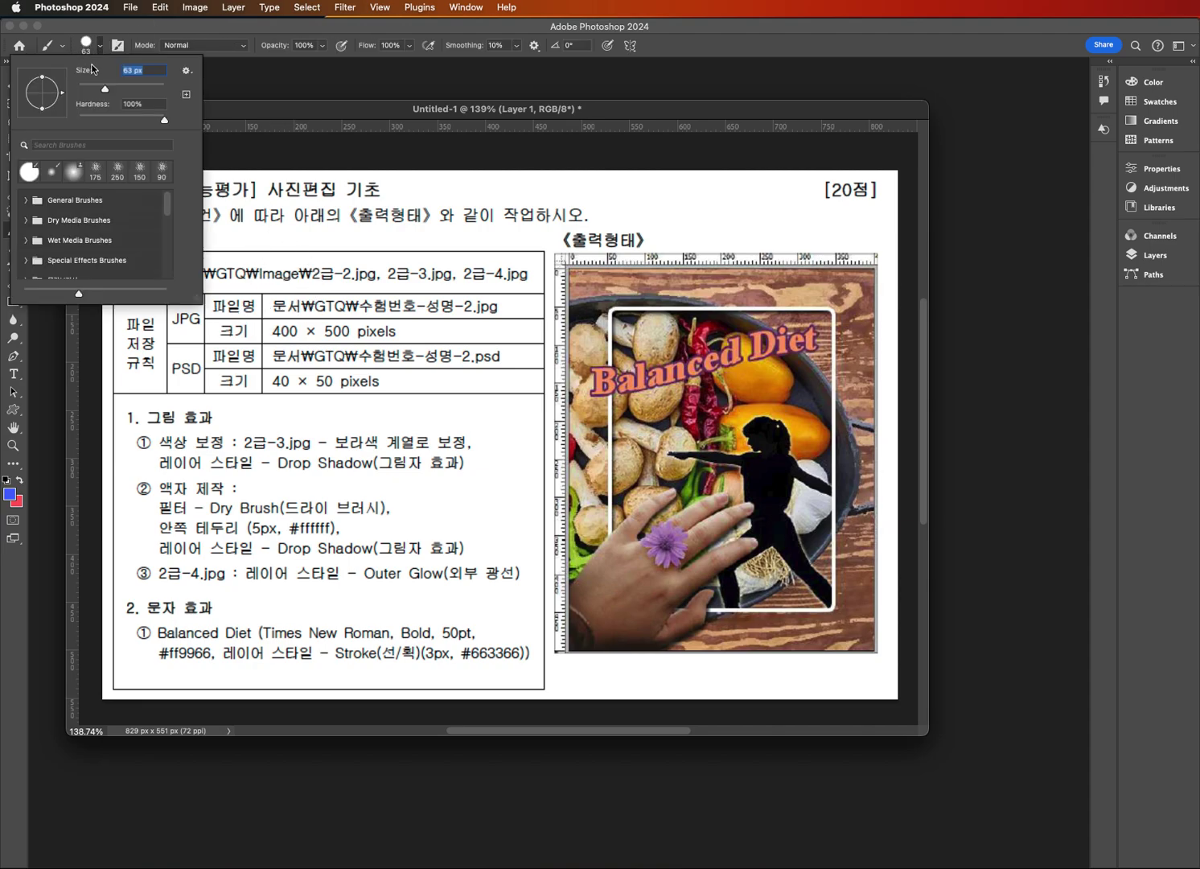
{"action": "left_click", "coordinate": [87, 90]}
{"action": "left_click", "coordinate": [155, 37]}
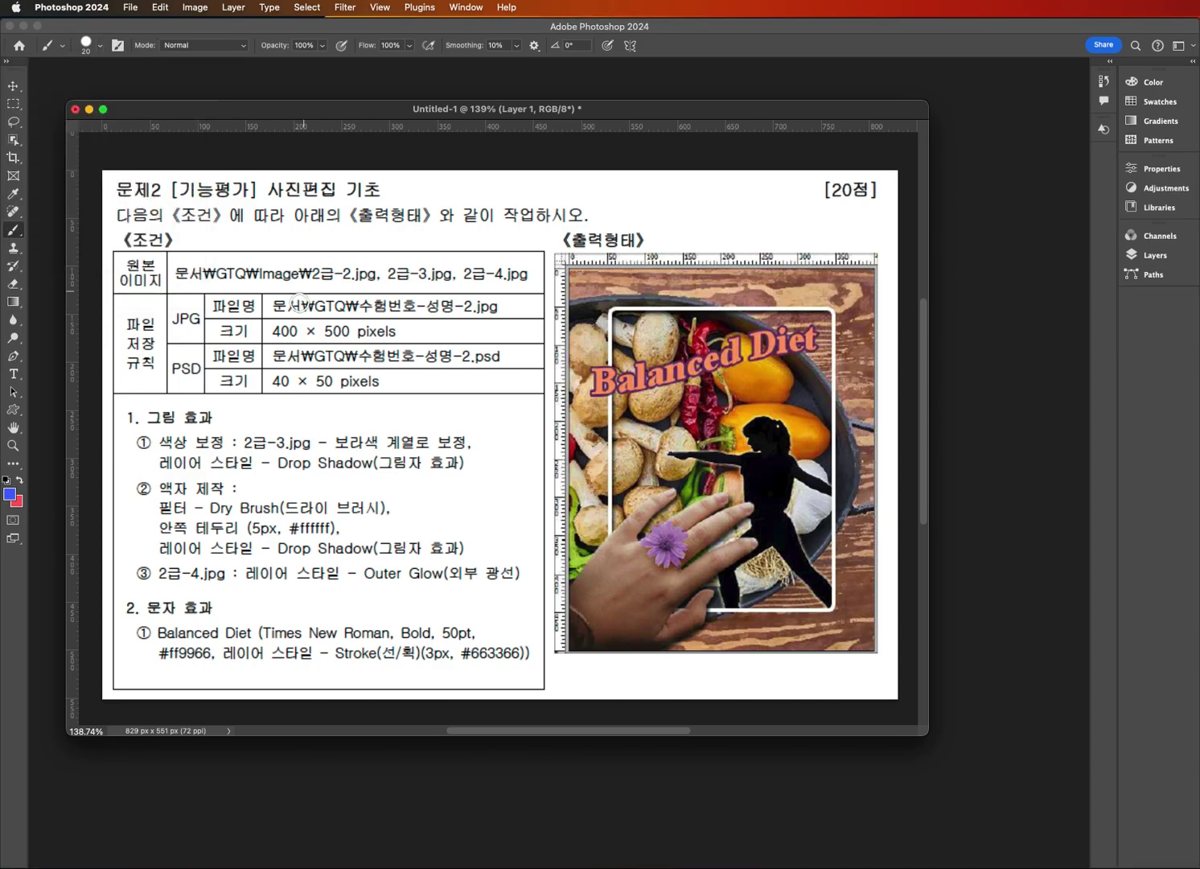
{"action": "key", "text": "bracketleft"}
{"action": "key", "text": "bracketleft"}
{"action": "key", "text": "bracketleft"}
{"action": "mouse_move", "coordinate": [304, 284]}
{"action": "left_mouse_down"}
{"action": "mouse_move", "coordinate": [371, 288]}
{"action": "mouse_move", "coordinate": [379, 276]}
{"action": "mouse_move", "coordinate": [360, 253]}
{"action": "mouse_move", "coordinate": [309, 282]}
{"action": "left_mouse_up"}
{"action": "mouse_move", "coordinate": [393, 284]}
{"action": "left_mouse_down"}
{"action": "mouse_move", "coordinate": [529, 282]}
{"action": "mouse_move", "coordinate": [463, 266]}
{"action": "mouse_move", "coordinate": [468, 283]}
{"action": "mouse_move", "coordinate": [404, 268]}
{"action": "mouse_move", "coordinate": [391, 278]}
{"action": "left_mouse_up"}
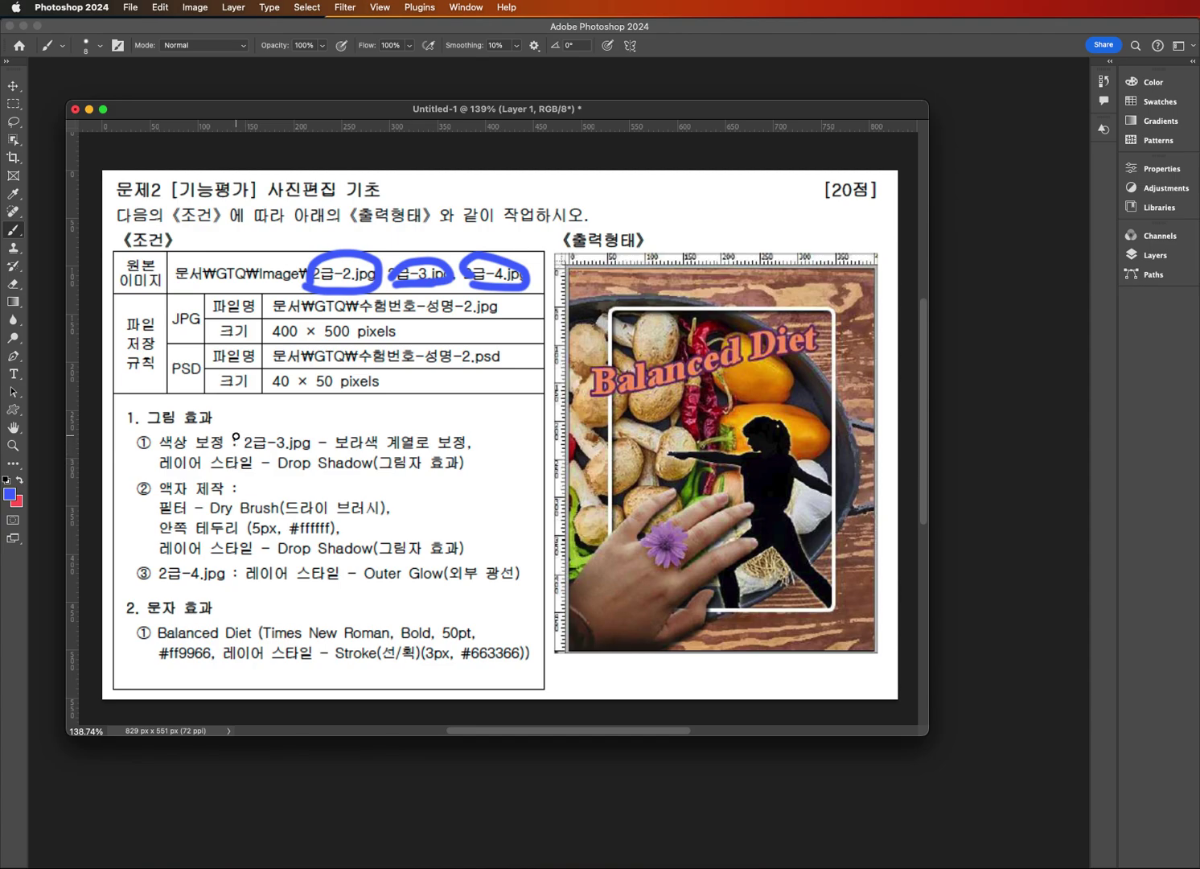
Underline the purple colour-correction and first Drop Shadow conditions, and draw an arrow from the colour condition to the sample's flower.
{"action": "mouse_move", "coordinate": [232, 427]}
{"action": "left_mouse_down"}
{"action": "mouse_move", "coordinate": [233, 441]}
{"action": "mouse_move", "coordinate": [314, 453]}
{"action": "left_mouse_up"}
{"action": "key", "text": "super+z"}
{"action": "left_click_drag", "start_coordinate": [334, 448], "coordinate": [488, 456]}
{"action": "left_click_drag", "start_coordinate": [502, 453], "coordinate": [653, 535]}
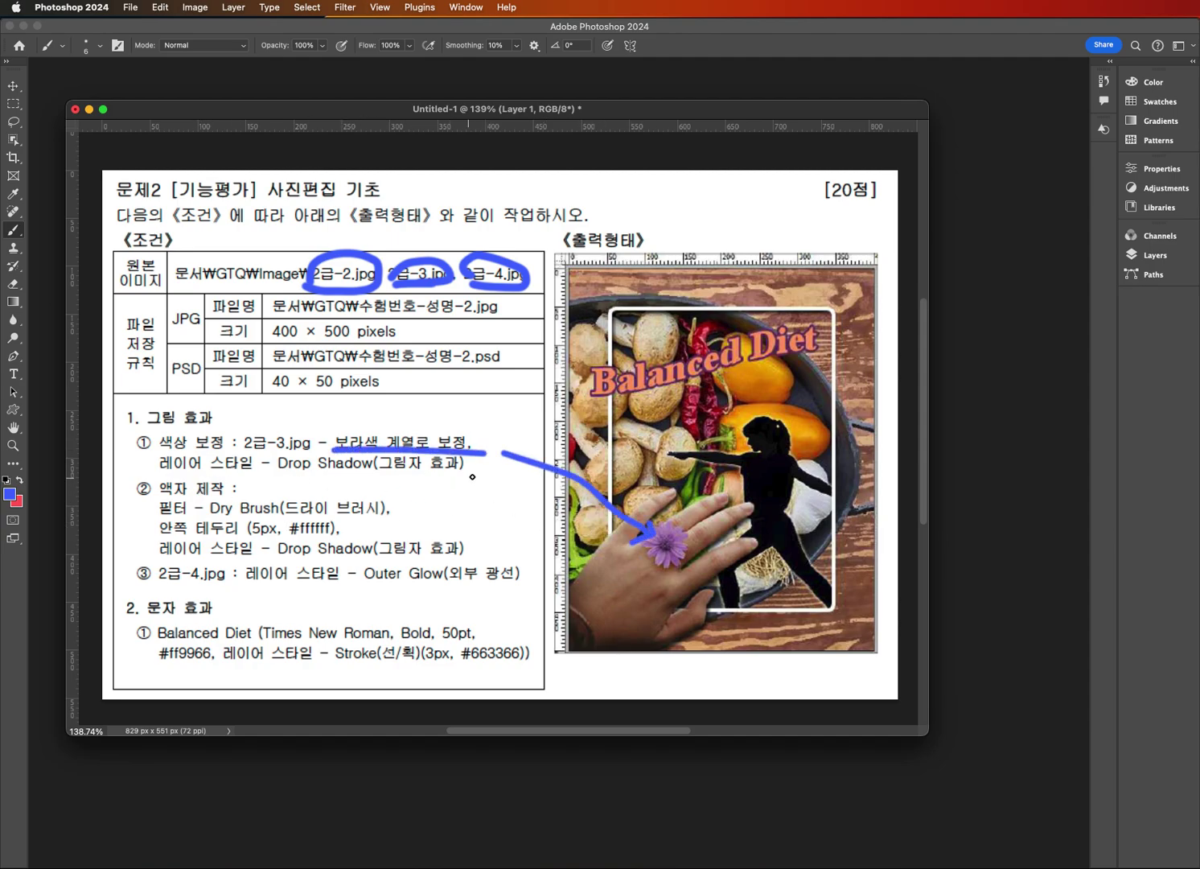
{"action": "left_click_drag", "start_coordinate": [286, 473], "coordinate": [480, 481]}
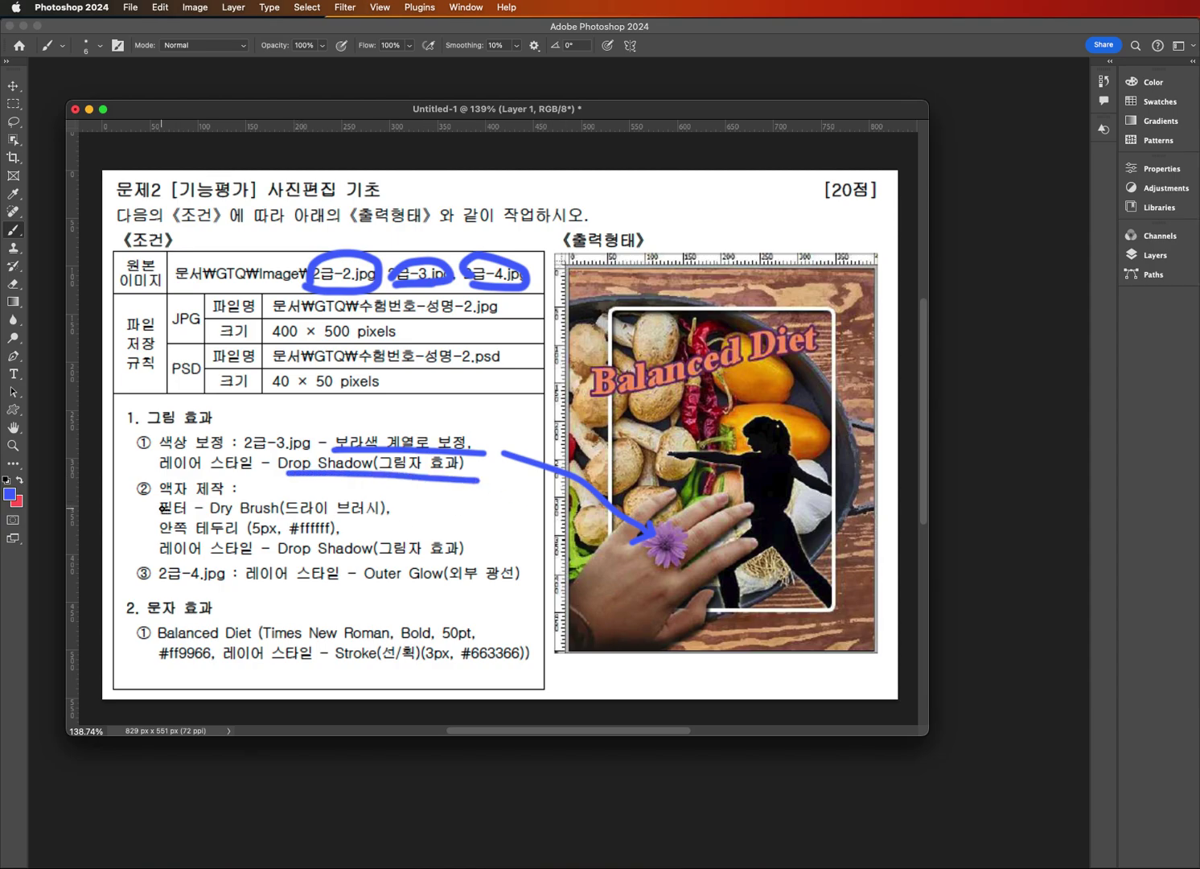
Undo all the brush marks on the exam sheet, including the circles around the file names.
{"action": "key", "text": "super+z"}
{"action": "key", "text": "super+z"}
{"action": "key", "text": "super+z"}
{"action": "key", "text": "super+z"}
{"action": "key", "text": "super+z"}
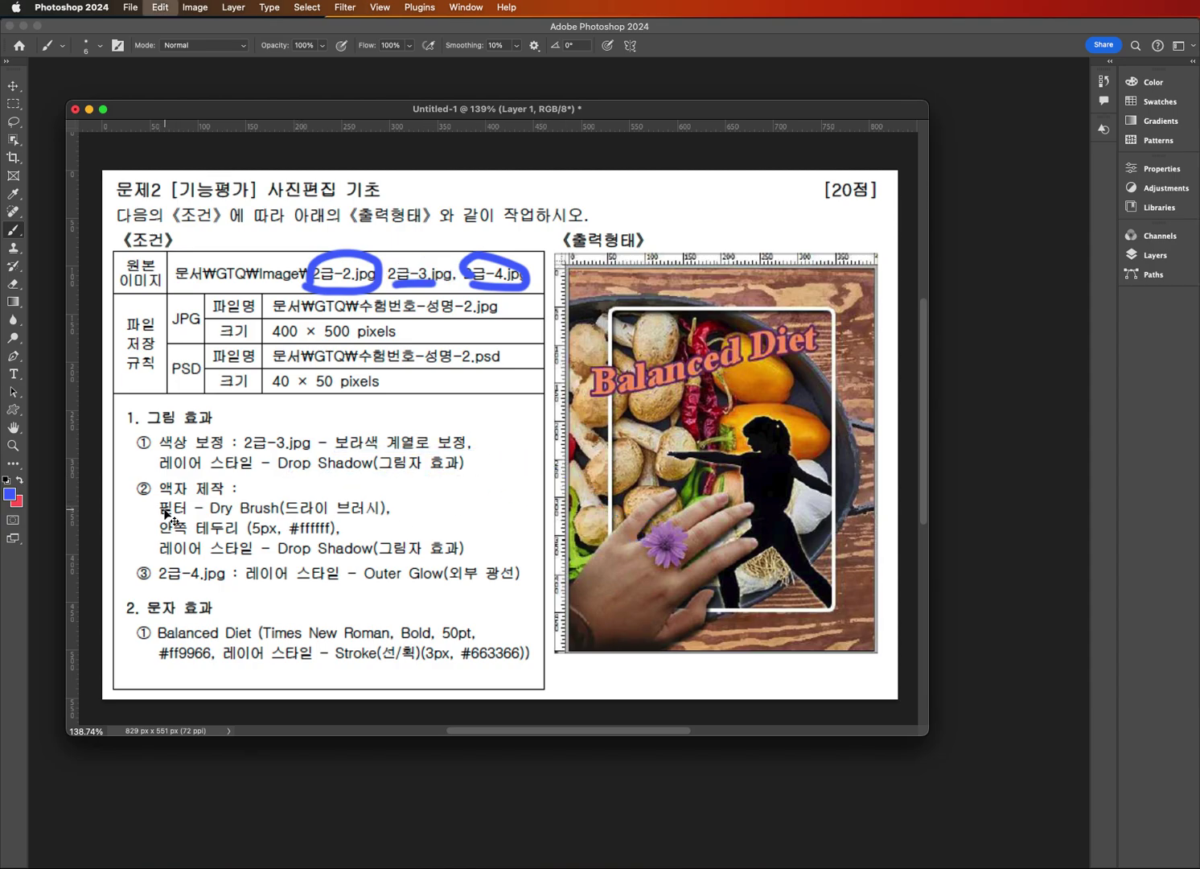
{"action": "key", "text": "super+z"}
{"action": "key", "text": "super+z"}
{"action": "key", "text": "super+z"}
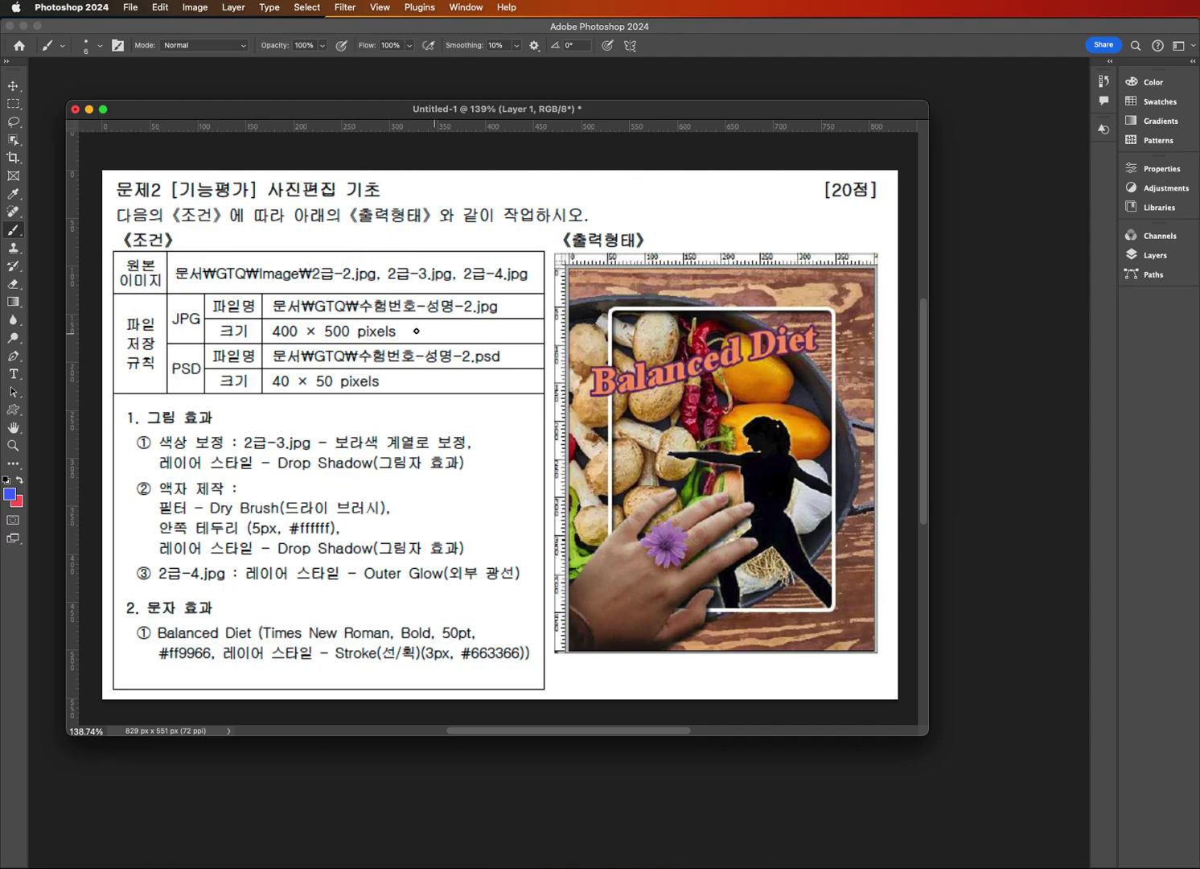
Mark 2급-2.jpg, the frame-making and filter conditions and the sample frame's upper left corner with the brush, and undo these marks.
{"action": "mouse_move", "coordinate": [313, 262]}
{"action": "left_mouse_down"}
{"action": "mouse_move", "coordinate": [364, 289]}
{"action": "mouse_move", "coordinate": [380, 270]}
{"action": "mouse_move", "coordinate": [308, 263]}
{"action": "left_mouse_up"}
{"action": "left_click_drag", "start_coordinate": [157, 496], "coordinate": [234, 496]}
{"action": "left_click_drag", "start_coordinate": [162, 519], "coordinate": [214, 516]}
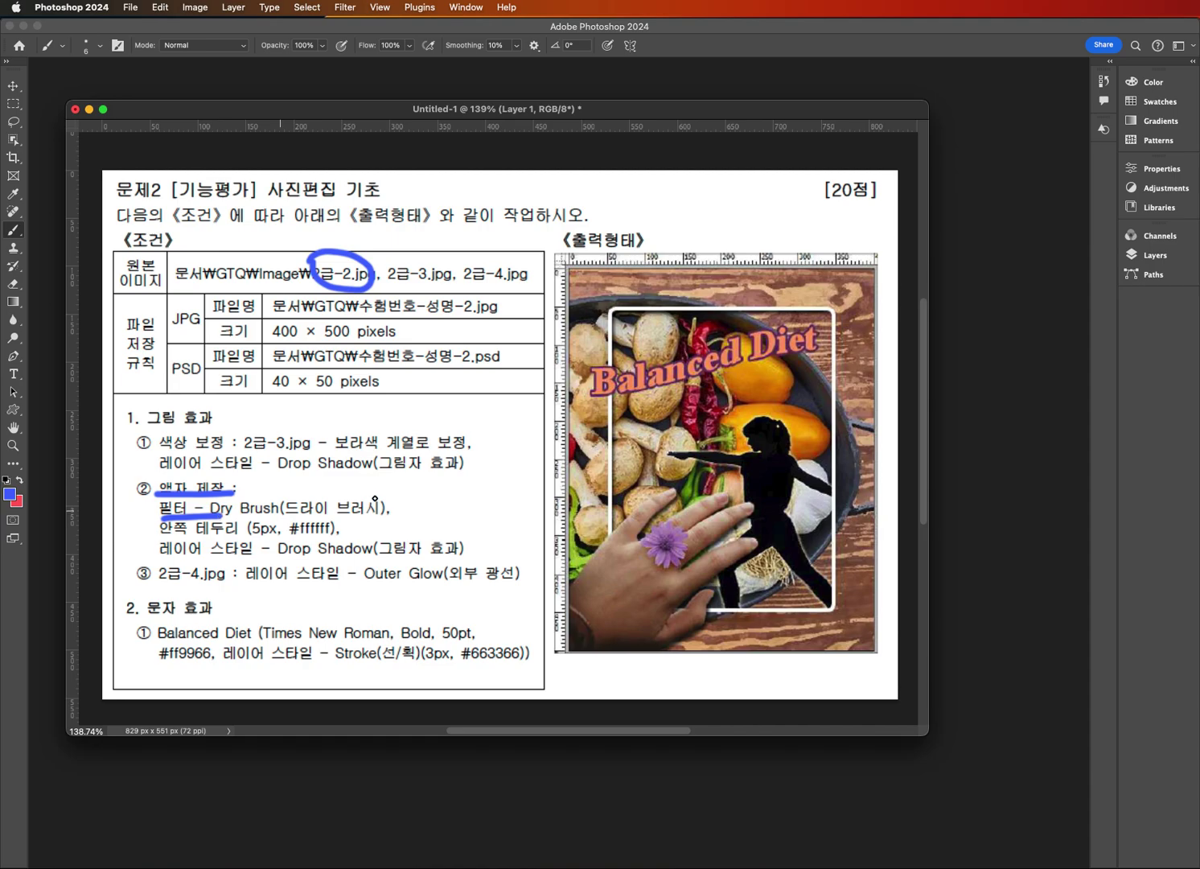
{"action": "mouse_move", "coordinate": [618, 296]}
{"action": "left_mouse_down"}
{"action": "mouse_move", "coordinate": [618, 328]}
{"action": "mouse_move", "coordinate": [636, 306]}
{"action": "mouse_move", "coordinate": [612, 299]}
{"action": "left_mouse_up"}
{"action": "key", "text": "super+z"}
{"action": "key", "text": "super+z"}
{"action": "key", "text": "super+z"}
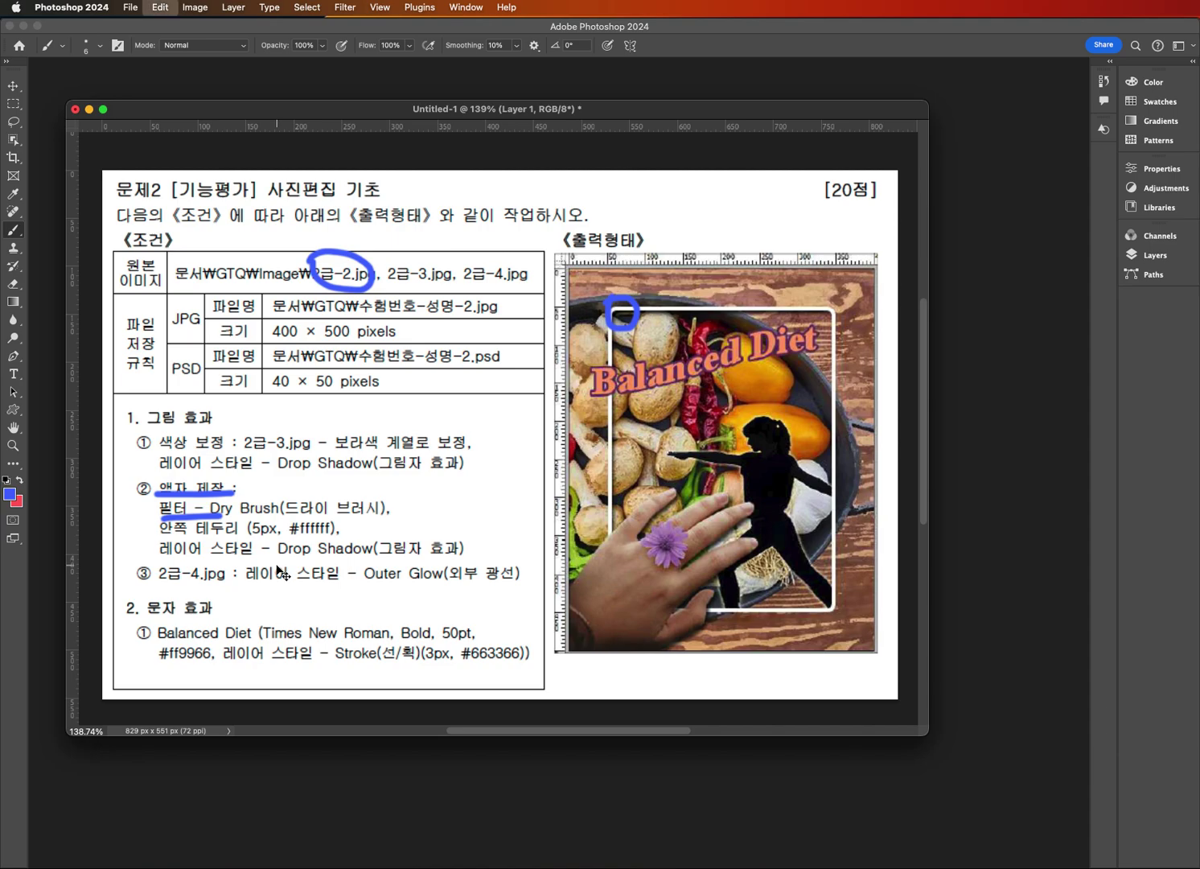
{"action": "key", "text": "super+z"}
Link 2급-4.jpg to its Outer Glow condition, mark the silhouette, and link the underlined Balanced Diet title to its text condition.
{"action": "mouse_move", "coordinate": [460, 259]}
{"action": "left_mouse_down"}
{"action": "mouse_move", "coordinate": [512, 292]}
{"action": "mouse_move", "coordinate": [552, 278]}
{"action": "mouse_move", "coordinate": [484, 251]}
{"action": "mouse_move", "coordinate": [451, 258]}
{"action": "mouse_move", "coordinate": [477, 284]}
{"action": "mouse_move", "coordinate": [326, 559]}
{"action": "mouse_move", "coordinate": [329, 583]}
{"action": "mouse_move", "coordinate": [472, 588]}
{"action": "left_mouse_up"}
{"action": "mouse_move", "coordinate": [769, 471]}
{"action": "left_mouse_down"}
{"action": "mouse_move", "coordinate": [756, 482]}
{"action": "mouse_move", "coordinate": [778, 465]}
{"action": "mouse_move", "coordinate": [767, 462]}
{"action": "left_mouse_up"}
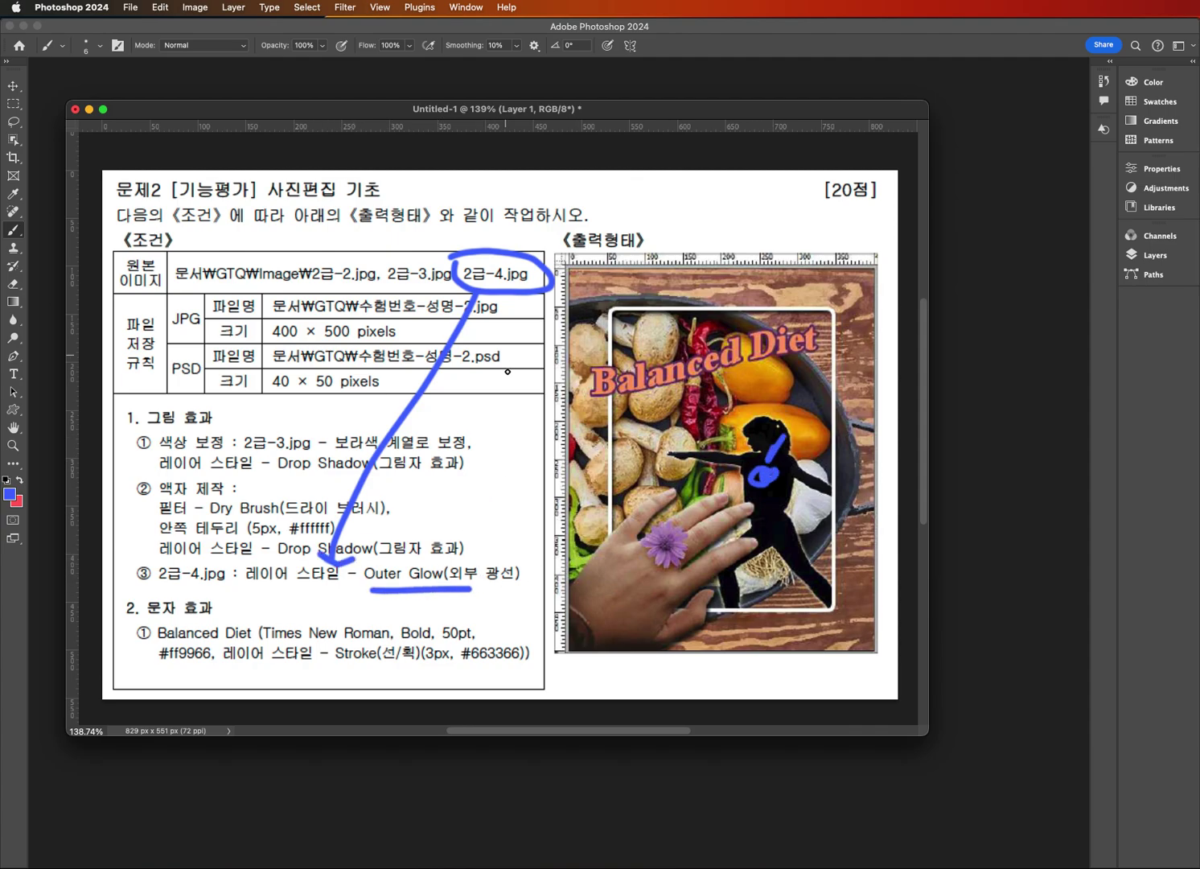
{"action": "left_click_drag", "start_coordinate": [598, 407], "coordinate": [811, 354]}
{"action": "mouse_move", "coordinate": [644, 403]}
{"action": "left_mouse_down"}
{"action": "mouse_move", "coordinate": [486, 666]}
{"action": "mouse_move", "coordinate": [487, 644]}
{"action": "mouse_move", "coordinate": [524, 678]}
{"action": "mouse_move", "coordinate": [501, 669]}
{"action": "left_mouse_up"}
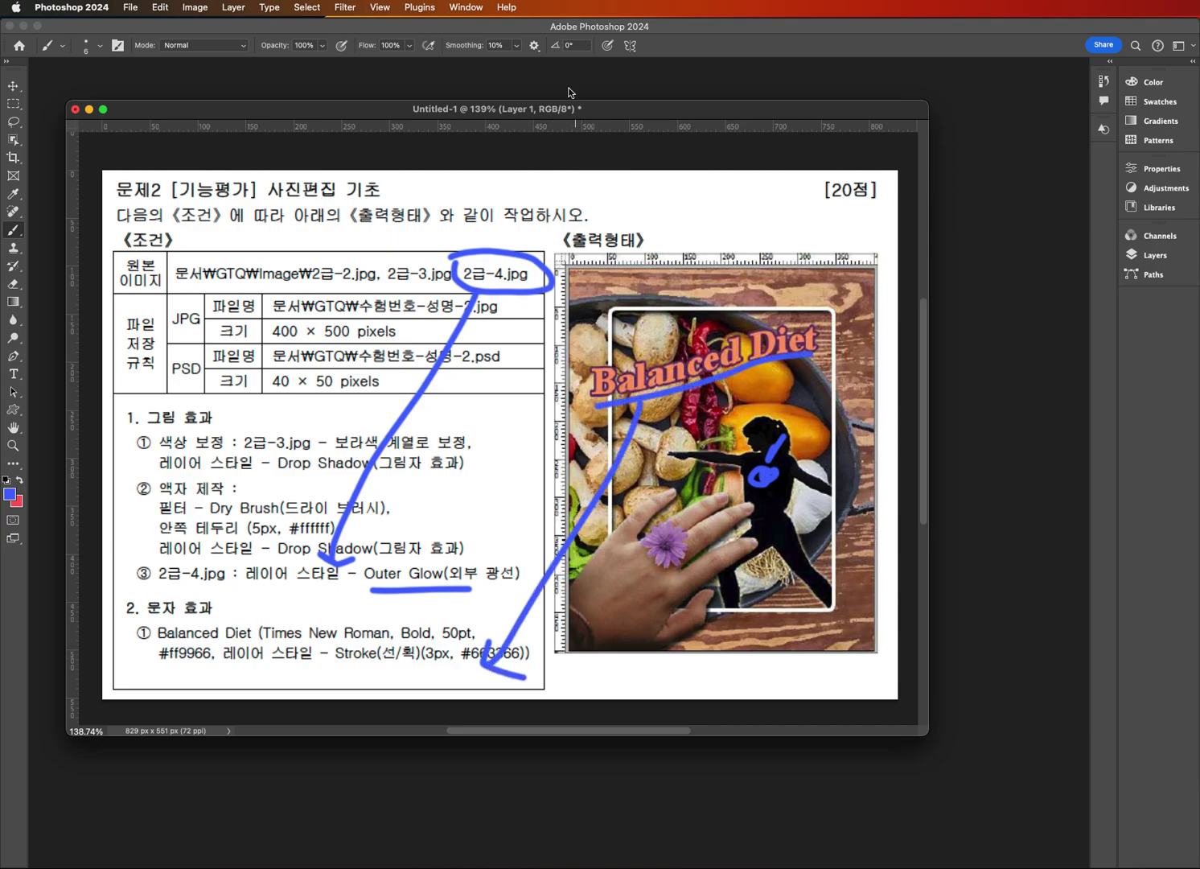
Undo the brush marks for 2급-4.jpg, the silhouette and the Balanced Diet title.
{"action": "key", "text": "super+z"}
{"action": "key", "text": "super+z"}
{"action": "key", "text": "super+z"}
{"action": "key", "text": "super+z"}
{"action": "key", "text": "super+z"}
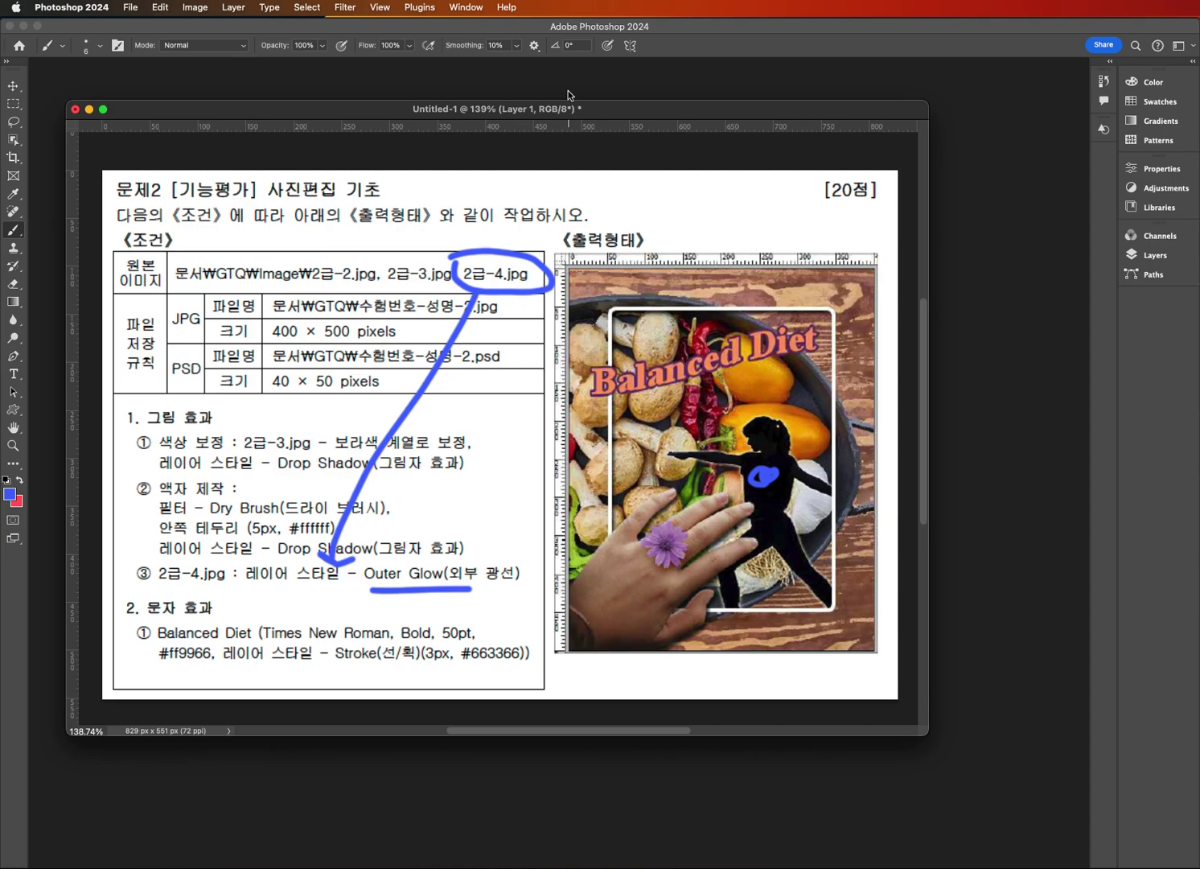
{"action": "key", "text": "super+z"}
{"action": "key", "text": "super+z"}
{"action": "key", "text": "super+z"}
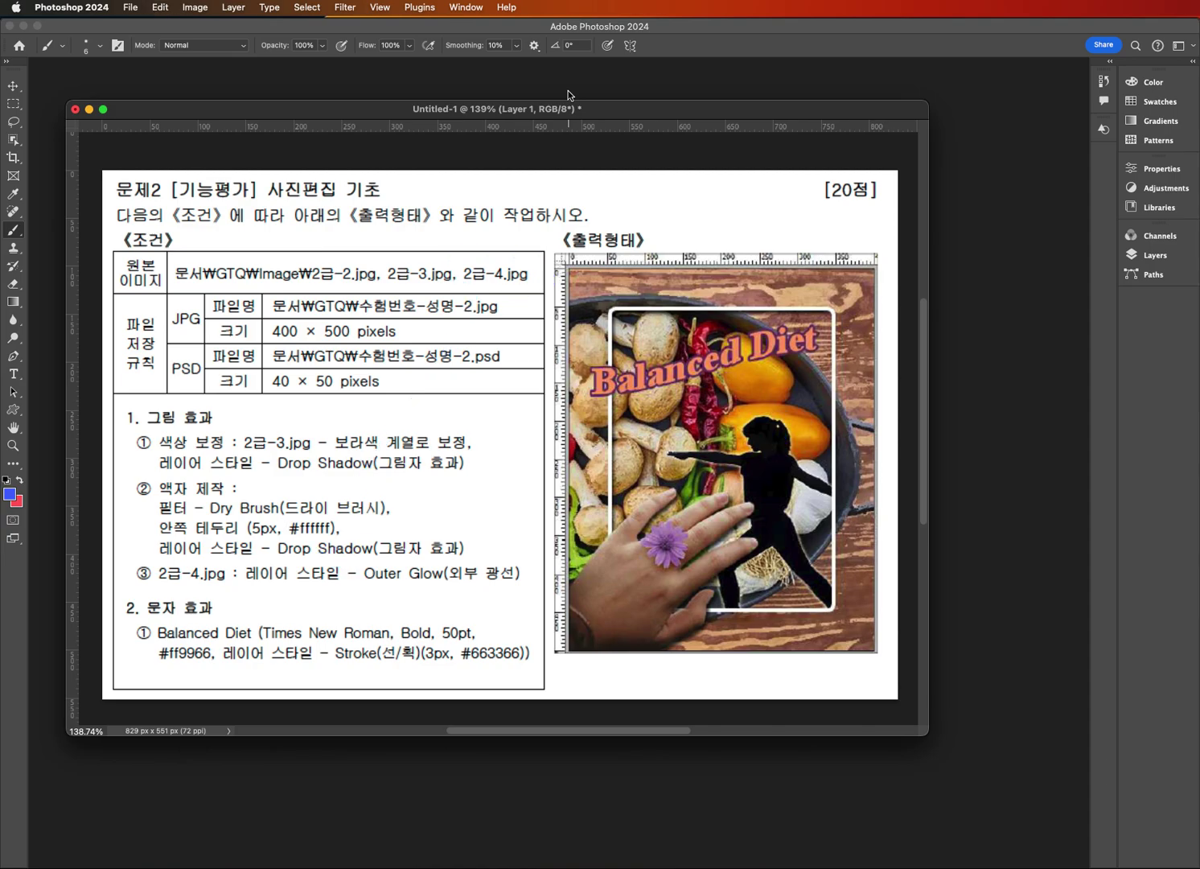
Circle the flower, the hand and the silhouette in the sample output, and undo the strokes around the hand and silhouette.
{"action": "mouse_move", "coordinate": [651, 522]}
{"action": "left_mouse_down"}
{"action": "mouse_move", "coordinate": [656, 580]}
{"action": "mouse_move", "coordinate": [689, 578]}
{"action": "mouse_move", "coordinate": [706, 556]}
{"action": "mouse_move", "coordinate": [696, 529]}
{"action": "mouse_move", "coordinate": [645, 525]}
{"action": "left_mouse_up"}
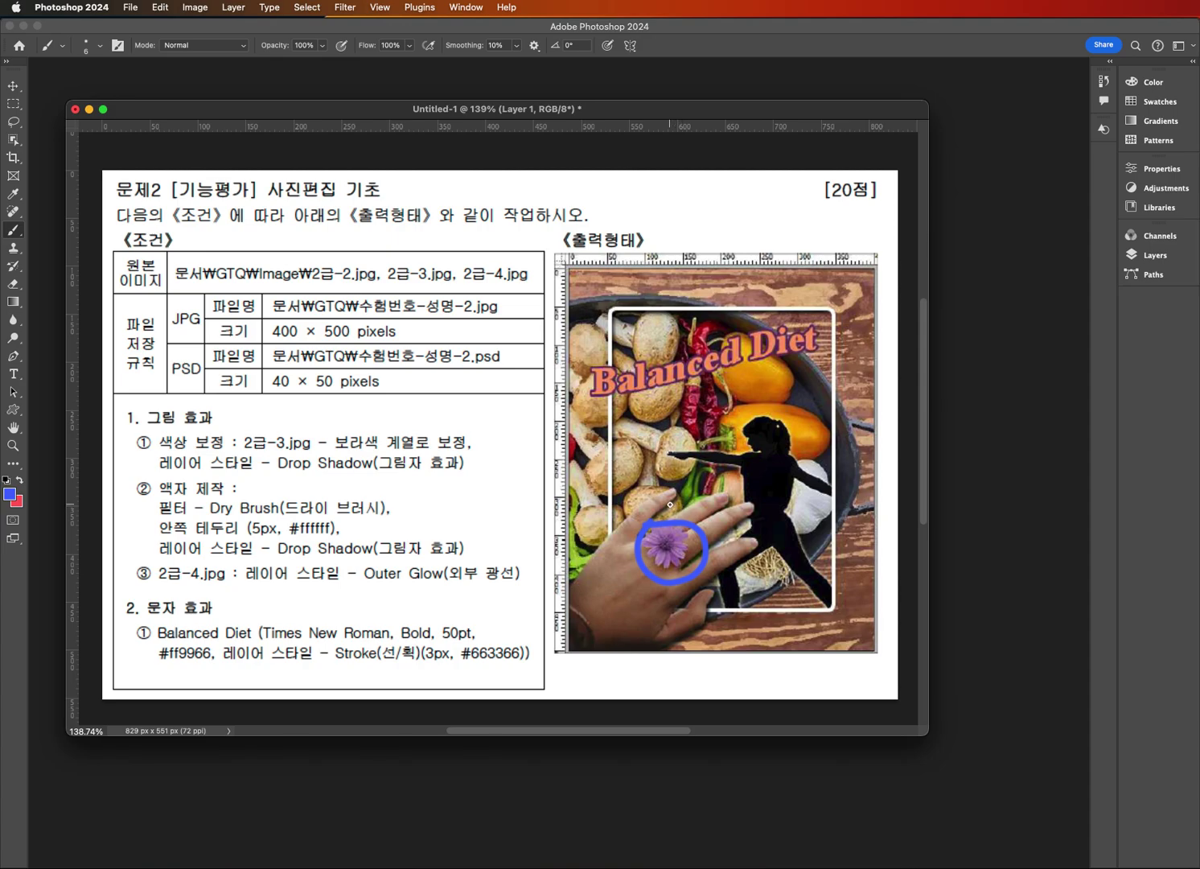
{"action": "mouse_move", "coordinate": [679, 488]}
{"action": "left_mouse_down"}
{"action": "mouse_move", "coordinate": [574, 554]}
{"action": "mouse_move", "coordinate": [604, 630]}
{"action": "mouse_move", "coordinate": [734, 622]}
{"action": "mouse_move", "coordinate": [754, 514]}
{"action": "mouse_move", "coordinate": [645, 467]}
{"action": "left_mouse_up"}
{"action": "mouse_move", "coordinate": [755, 420]}
{"action": "left_mouse_down"}
{"action": "mouse_move", "coordinate": [764, 498]}
{"action": "mouse_move", "coordinate": [790, 424]}
{"action": "mouse_move", "coordinate": [792, 452]}
{"action": "left_mouse_up"}
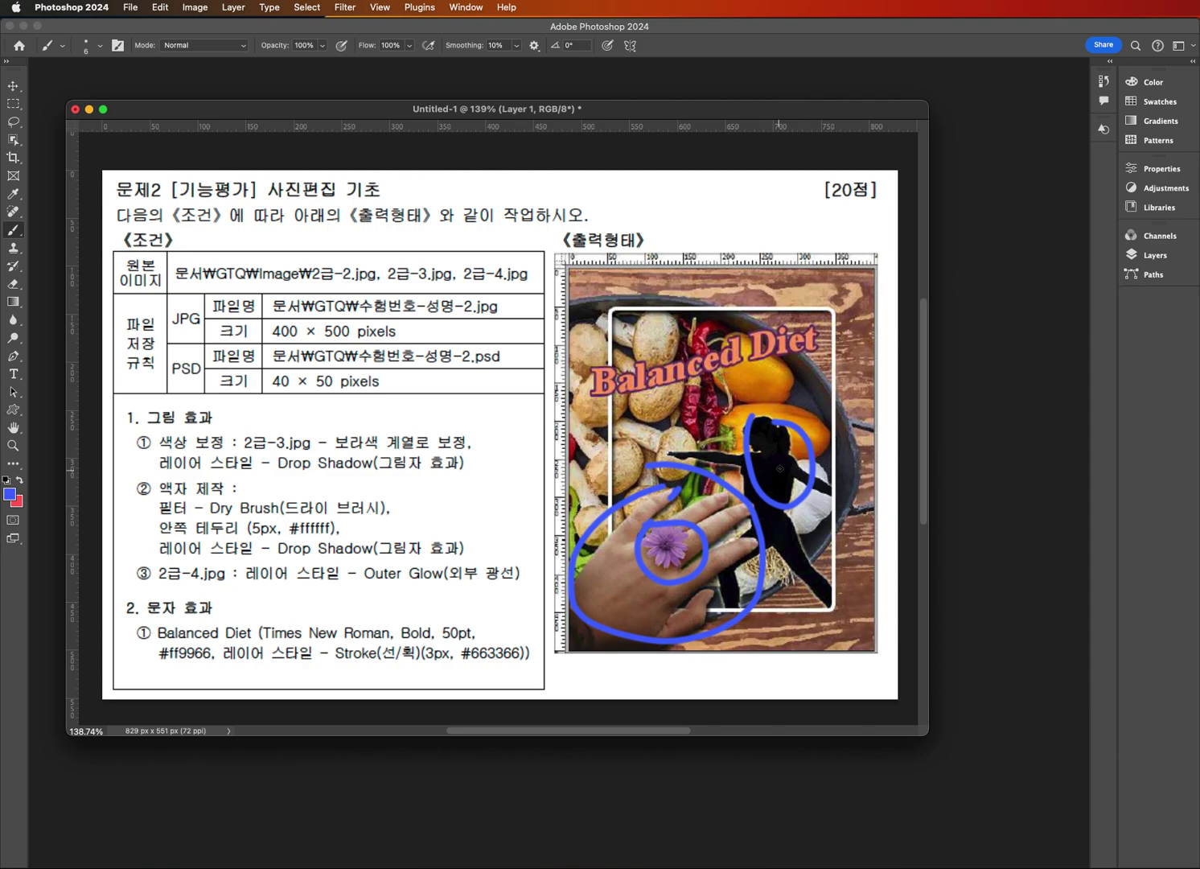
{"action": "key", "text": "super+z"}
{"action": "key", "text": "super+z"}
{"action": "key", "text": "super+z"}
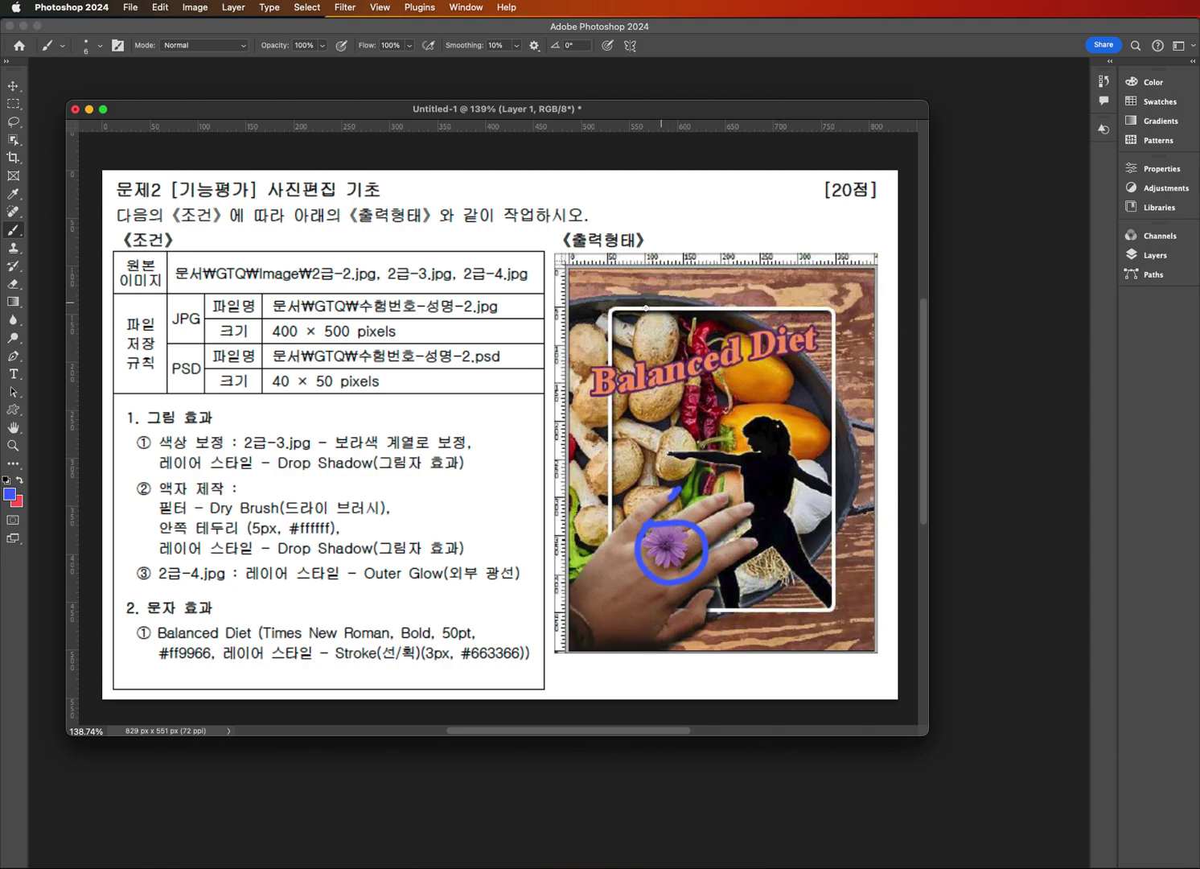
Write a 2 on the sample's frame and circle 2급-2.jpg, and undo all remaining brush marks.
{"action": "mouse_move", "coordinate": [642, 309]}
{"action": "left_mouse_down"}
{"action": "mouse_move", "coordinate": [667, 336]}
{"action": "mouse_move", "coordinate": [699, 315]}
{"action": "left_mouse_up"}
{"action": "mouse_move", "coordinate": [306, 259]}
{"action": "left_mouse_down"}
{"action": "mouse_move", "coordinate": [314, 287]}
{"action": "mouse_move", "coordinate": [371, 296]}
{"action": "mouse_move", "coordinate": [382, 275]}
{"action": "mouse_move", "coordinate": [330, 256]}
{"action": "mouse_move", "coordinate": [304, 270]}
{"action": "left_mouse_up"}
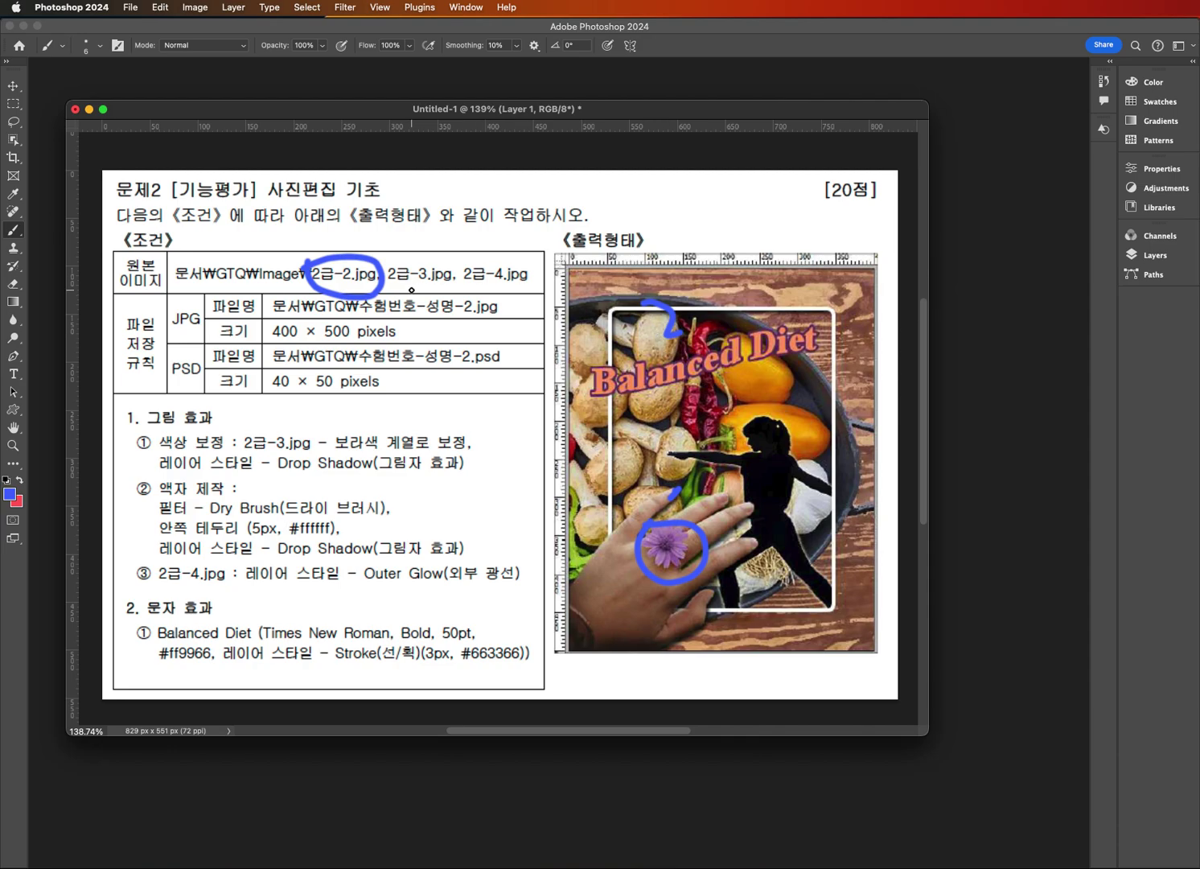
{"action": "key", "text": "super+z"}
{"action": "key", "text": "super+z"}
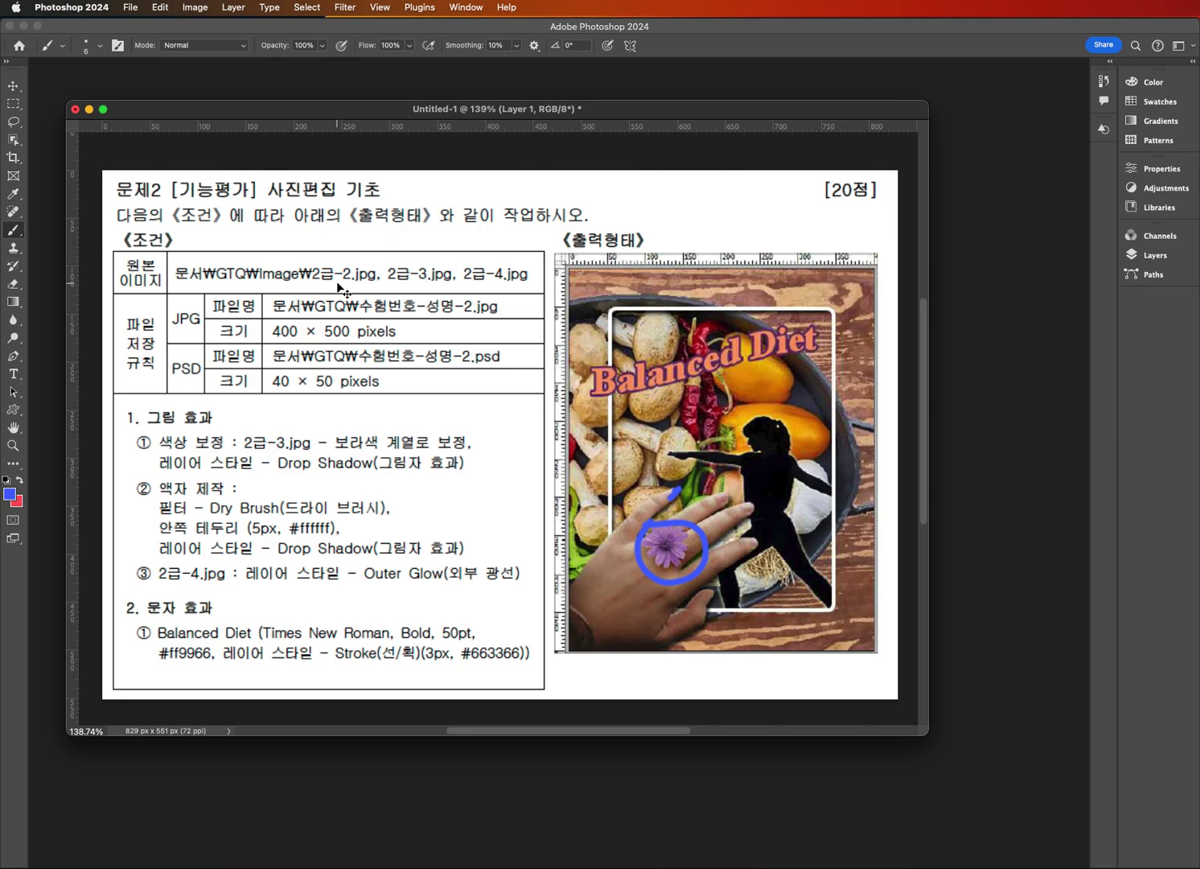
{"action": "key", "text": "super+z"}
{"action": "key", "text": "super+z"}
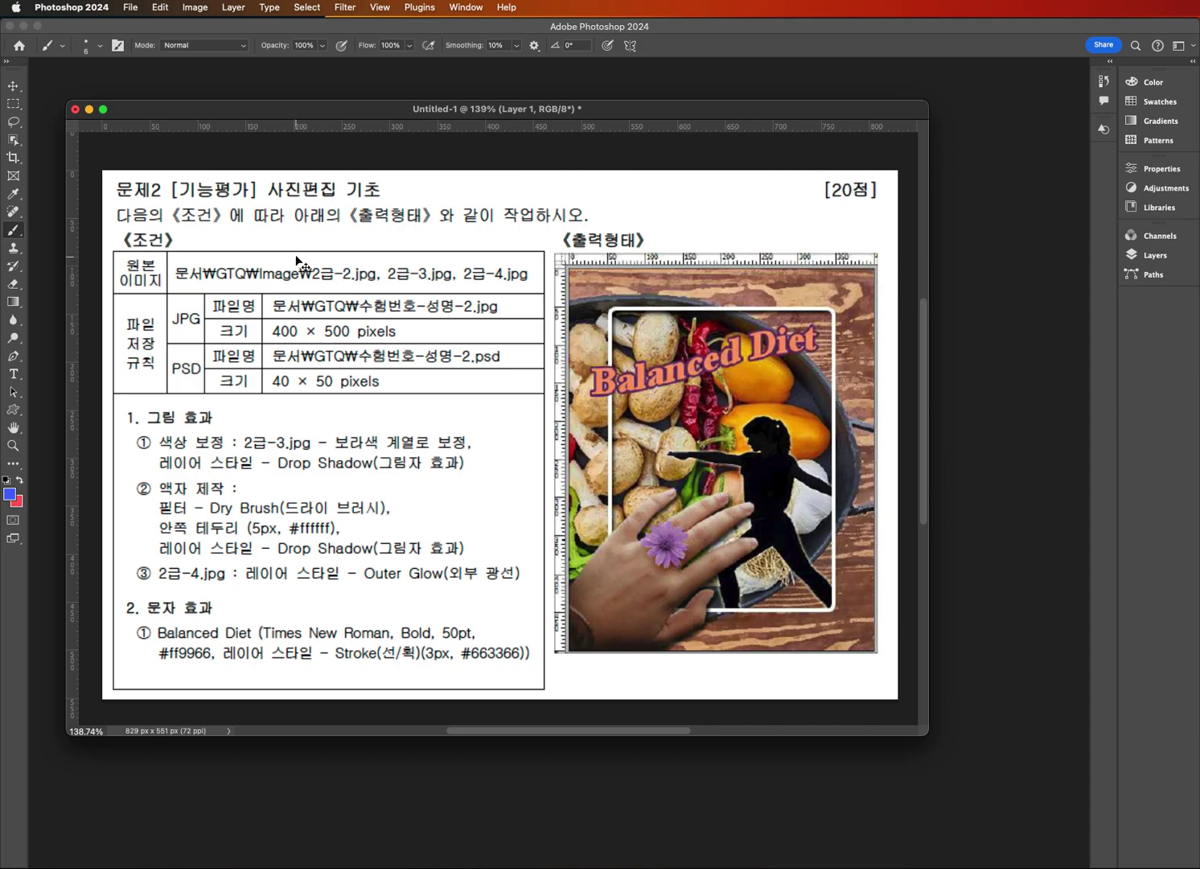
Box 2급-2.jpg and underline 2급-3.jpg and 2급-4.jpg, open and dismiss the new document settings, and undo the marks.
{"action": "mouse_move", "coordinate": [300, 258]}
{"action": "left_mouse_down"}
{"action": "mouse_move", "coordinate": [307, 286]}
{"action": "mouse_move", "coordinate": [380, 296]}
{"action": "mouse_move", "coordinate": [380, 266]}
{"action": "mouse_move", "coordinate": [297, 265]}
{"action": "left_mouse_up"}
{"action": "mouse_move", "coordinate": [421, 282]}
{"action": "left_mouse_down"}
{"action": "mouse_move", "coordinate": [518, 282]}
{"action": "mouse_move", "coordinate": [489, 289]}
{"action": "left_mouse_up"}
{"action": "key", "text": "super+z"}
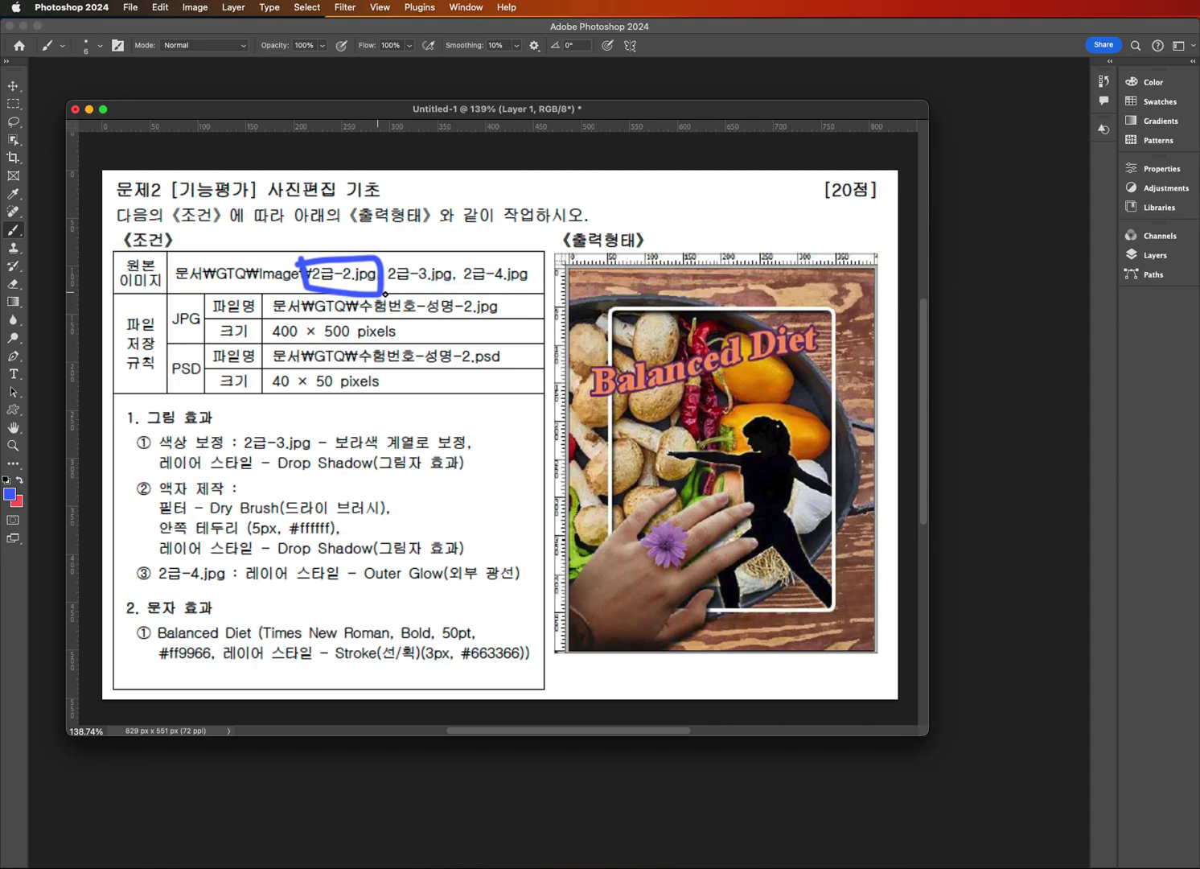
{"action": "left_click_drag", "start_coordinate": [416, 285], "coordinate": [515, 289]}
{"action": "key", "text": "super+n"}
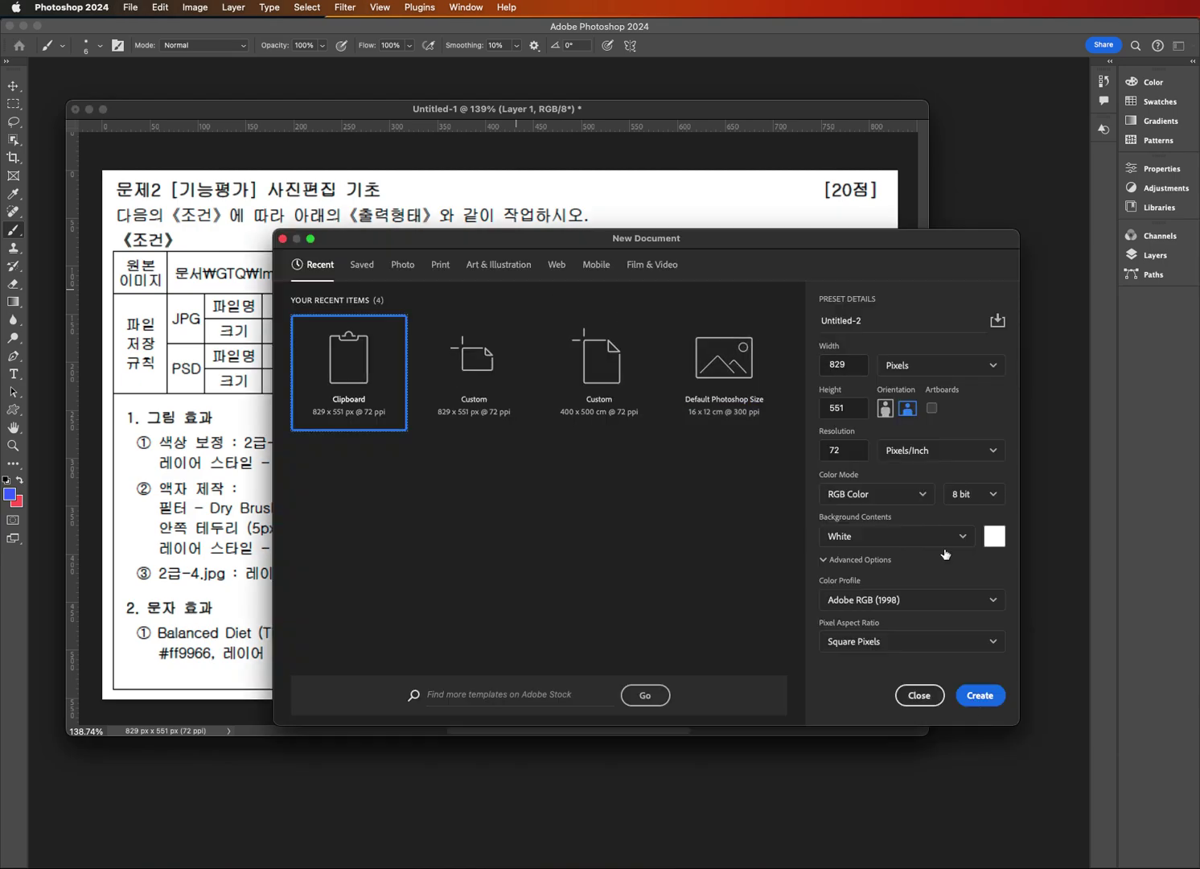
{"action": "left_click", "coordinate": [918, 697]}
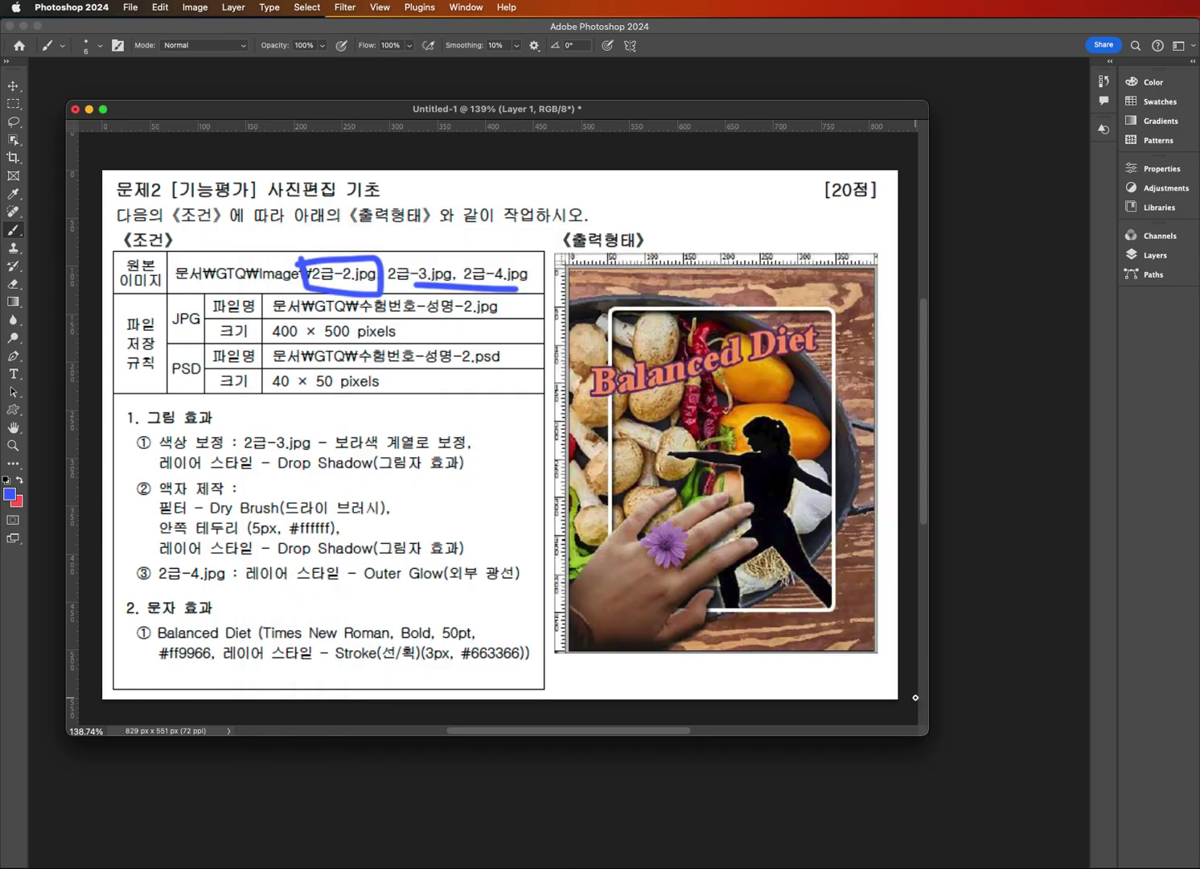
{"action": "key", "text": "super+z"}
{"action": "key", "text": "super+z"}
Start a new document and name it 수험번호-이름-2.
{"action": "key", "text": "super+n"}
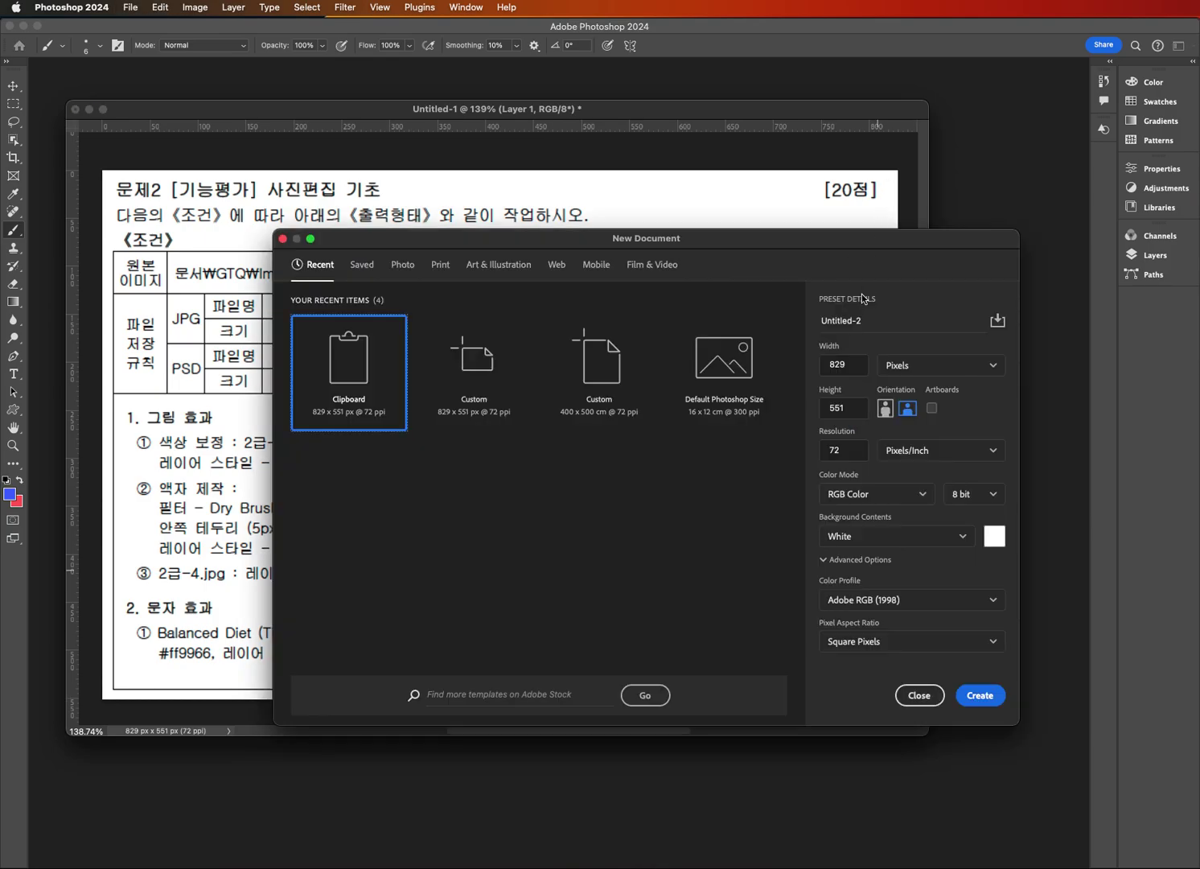
{"action": "left_click", "coordinate": [850, 319]}
{"action": "type", "text": "tnpk"}
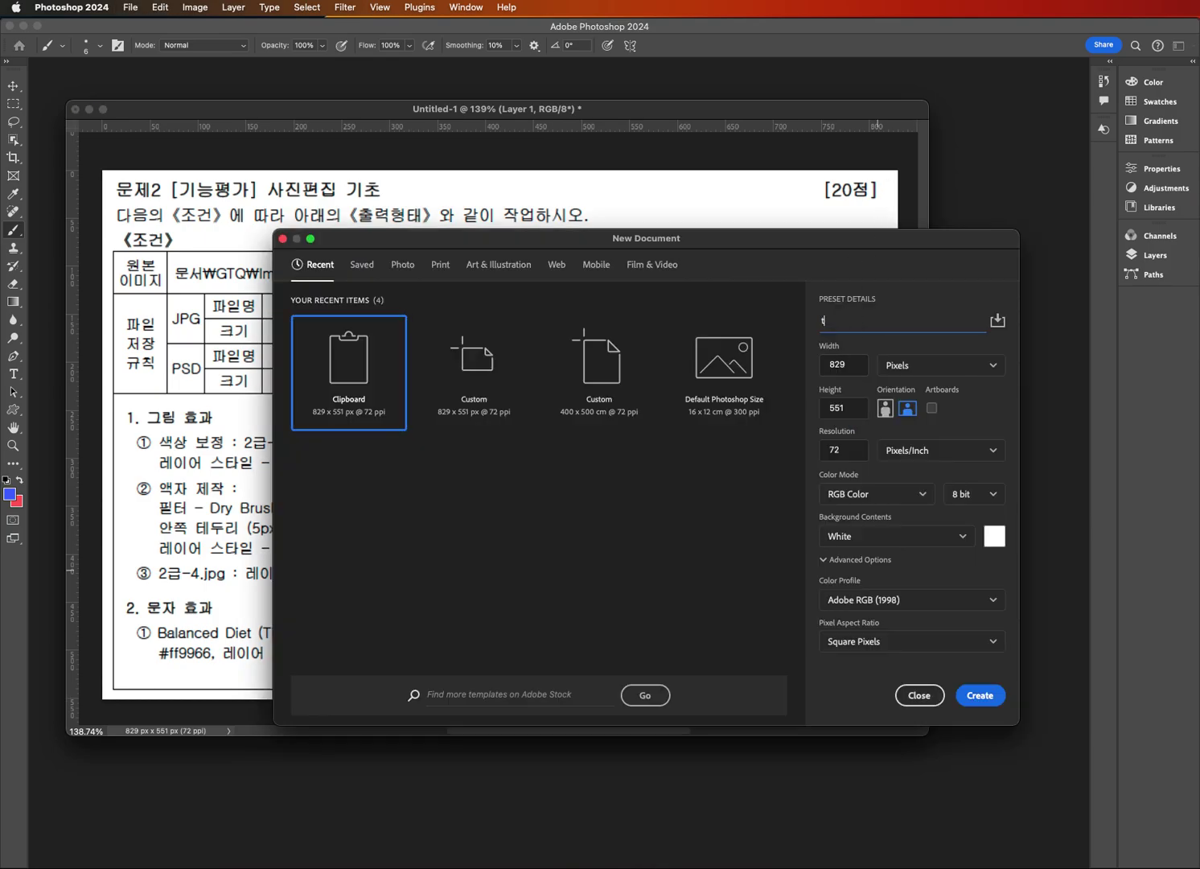
{"action": "key", "text": "BackSpace"}
{"action": "key", "text": "BackSpace"}
{"action": "type", "text": "gjaqjsgh-dlfma-answpqjs"}
{"action": "key", "text": "BackSpace"}
{"action": "key", "text": "BackSpace"}
{"action": "key", "text": "BackSpace"}
Set the new document to 400 pixels wide and 500 pixels high, and create it.
{"action": "left_click", "coordinate": [841, 366]}
{"action": "type", "text": "40"}
{"action": "key", "text": "Tab"}
{"action": "type", "text": "50"}
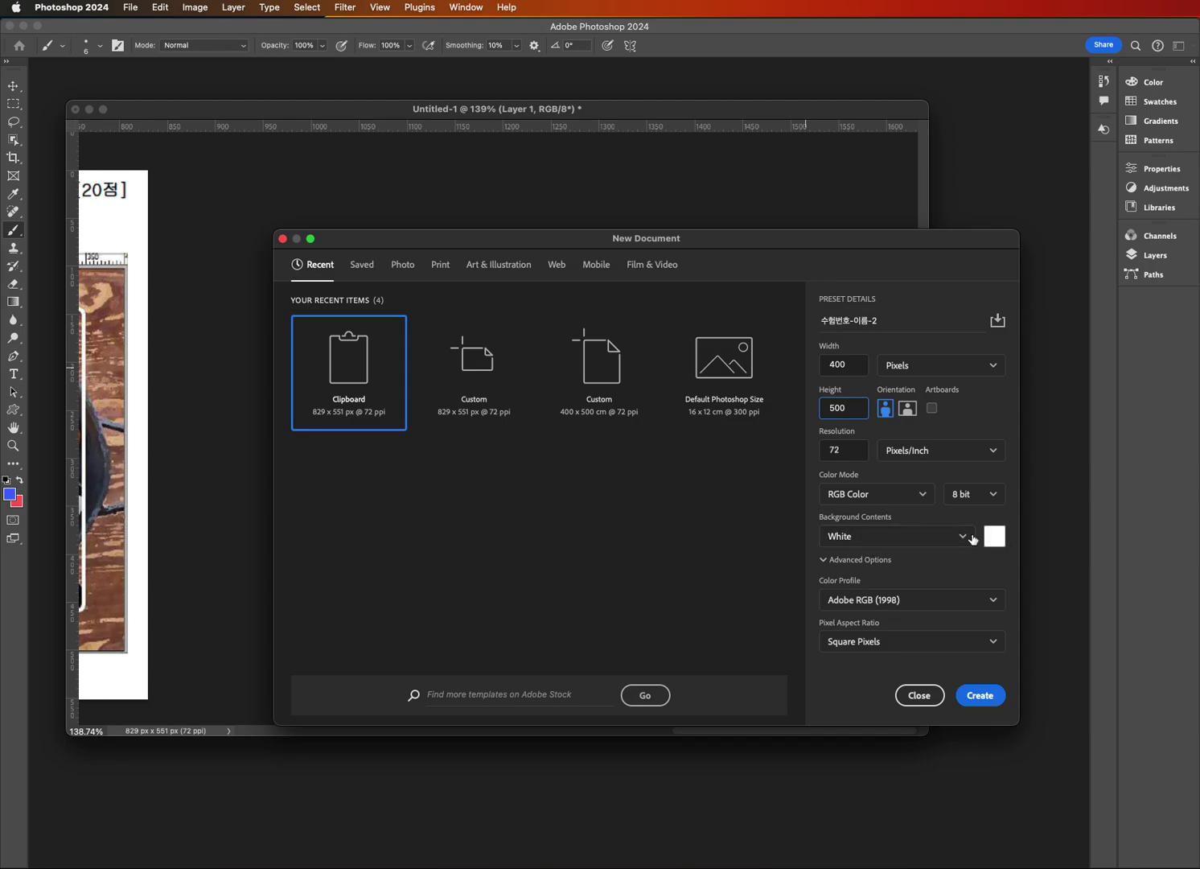
{"action": "left_click", "coordinate": [980, 697]}
Group the exam sheet and the new document as tabs docked in the main workspace, and show the blank 수험번호-이름-2 document.
{"action": "left_click_drag", "start_coordinate": [241, 111], "coordinate": [273, 95]}
{"action": "left_click_drag", "start_coordinate": [175, 67], "coordinate": [355, 151]}
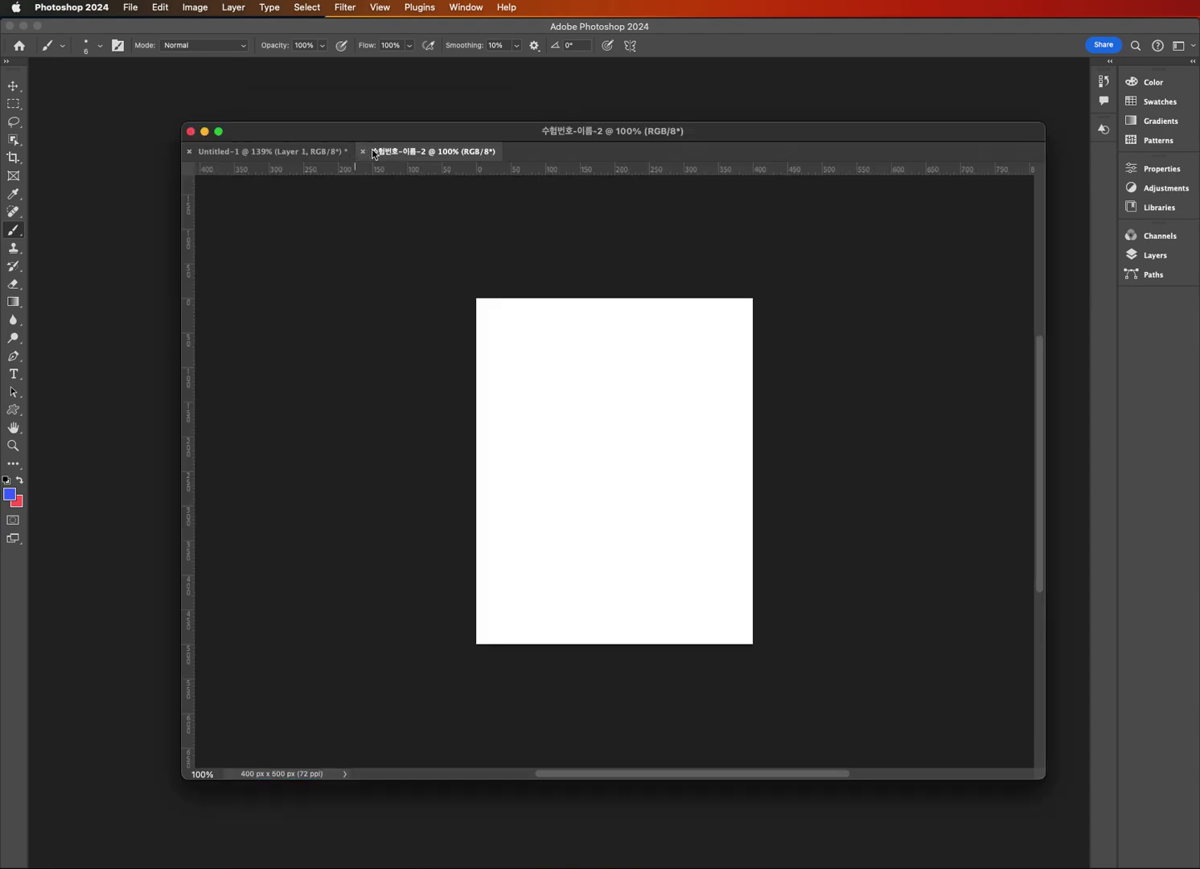
{"action": "left_click", "coordinate": [338, 153]}
{"action": "left_click", "coordinate": [408, 153]}
{"action": "left_click", "coordinate": [314, 153]}
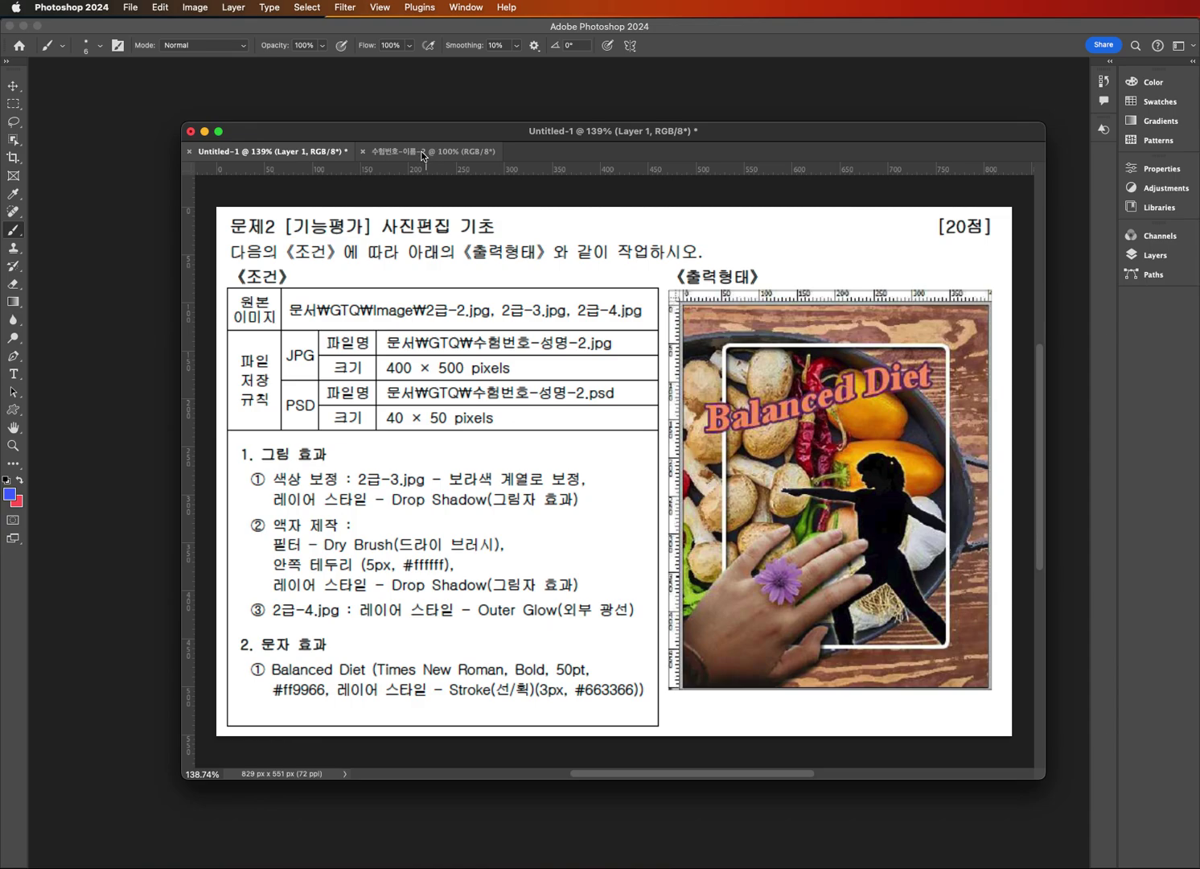
{"action": "left_click_drag", "start_coordinate": [364, 132], "coordinate": [349, 72]}
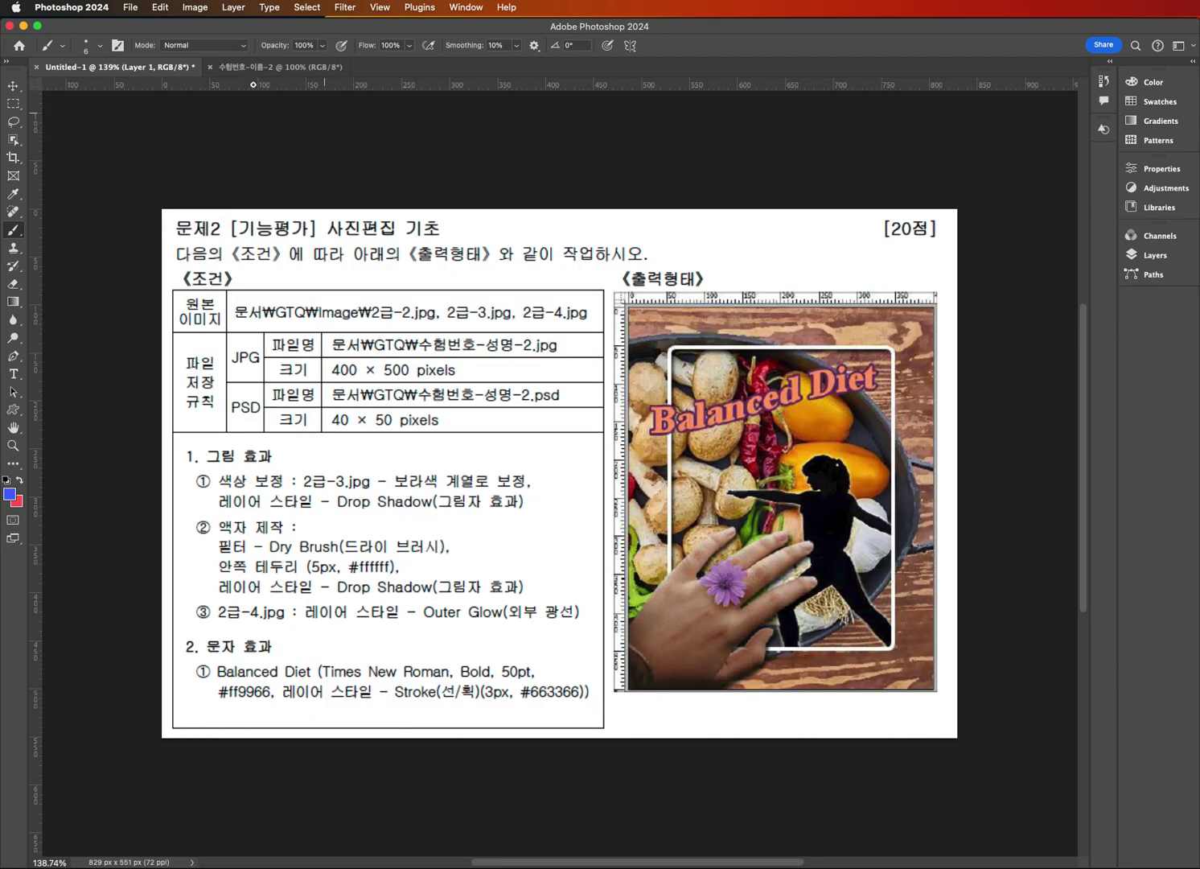
{"action": "left_click", "coordinate": [306, 67]}
{"action": "left_click", "coordinate": [113, 67]}
{"action": "left_click", "coordinate": [270, 67]}
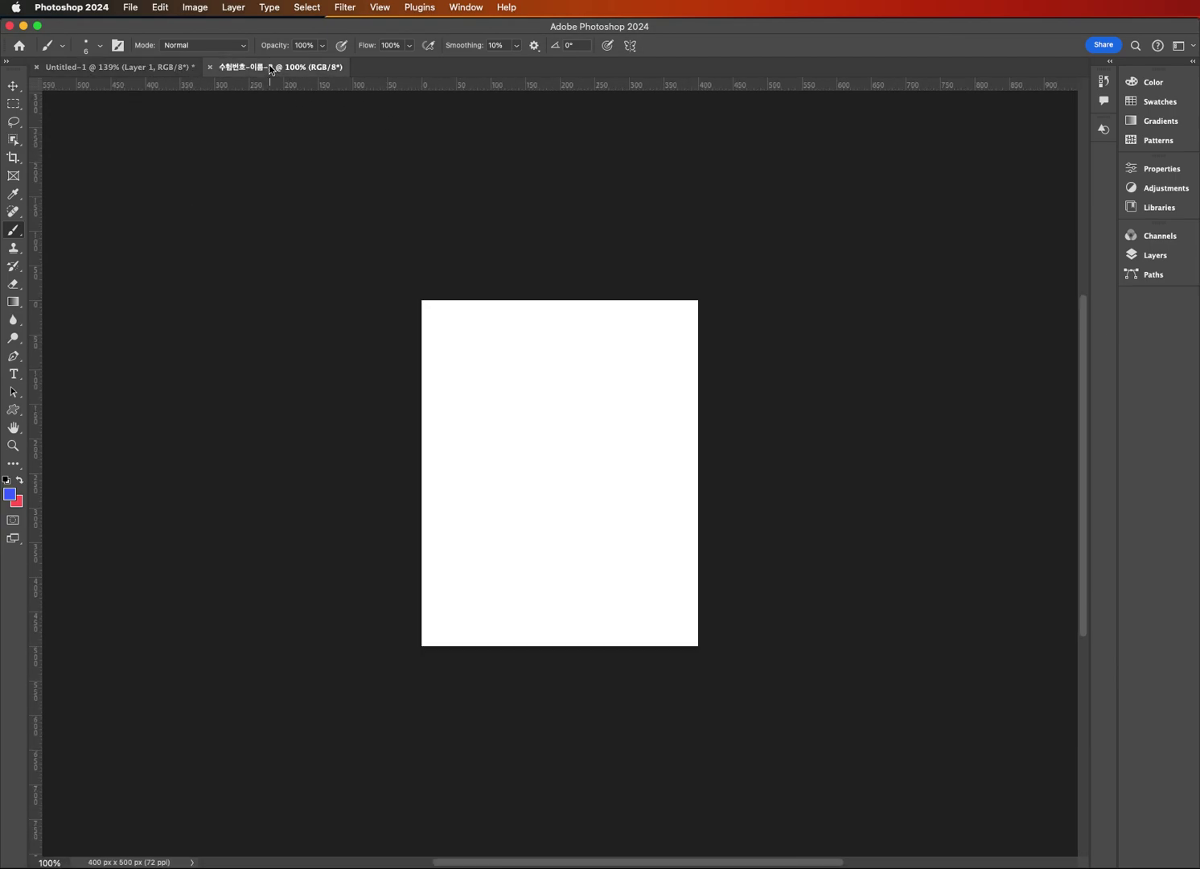
Place 2급-2.jpg from the 2a folder into the document and scale it to about 80% so it covers the whole canvas.
{"action": "key", "text": "super+Tab"}
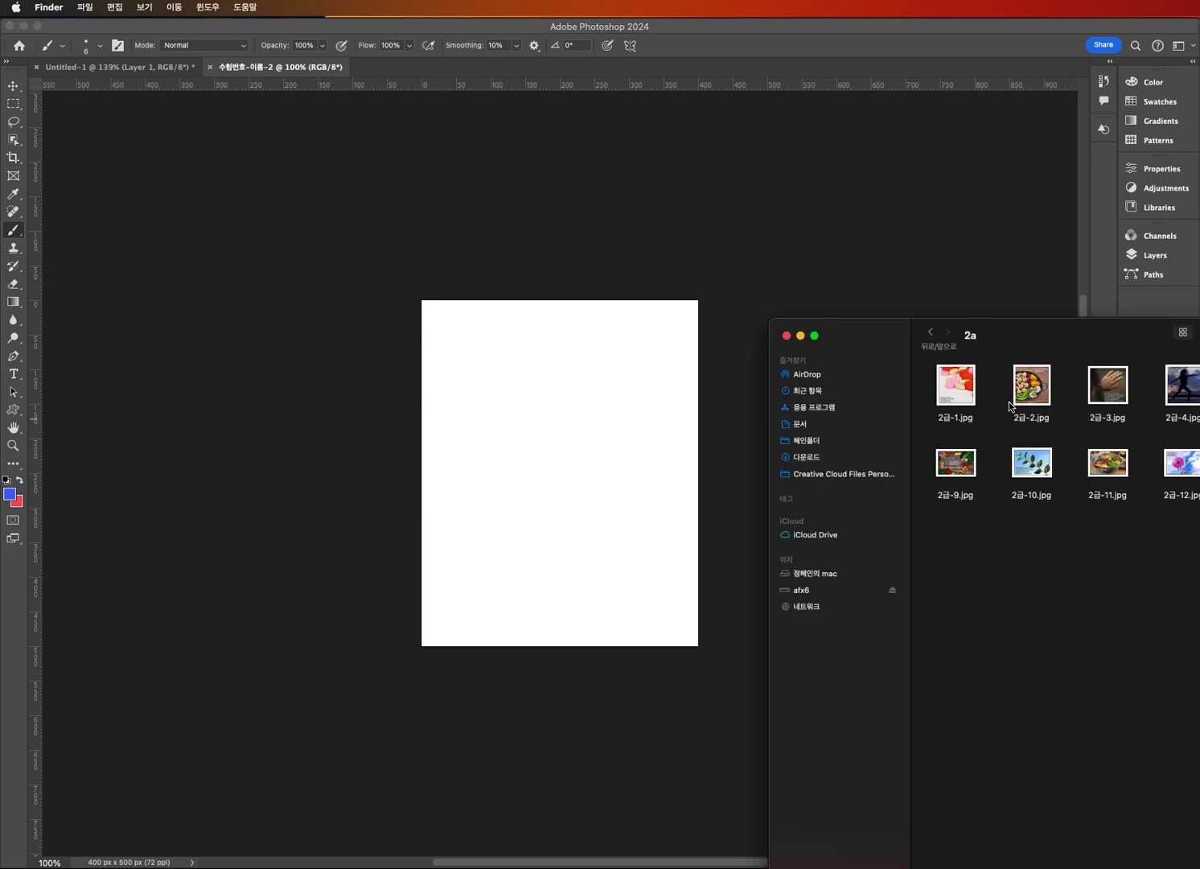
{"action": "left_click_drag", "start_coordinate": [1033, 395], "coordinate": [570, 353]}
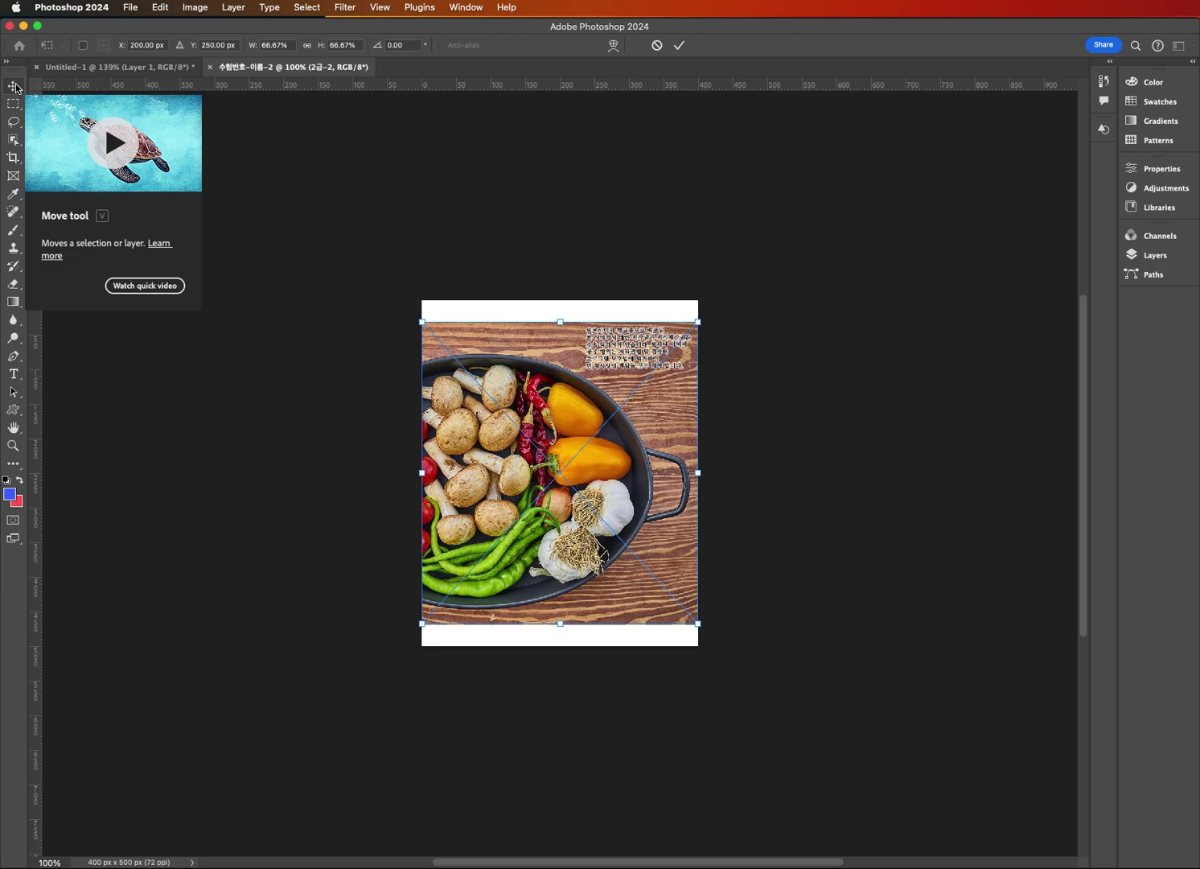
{"action": "left_click_drag", "start_coordinate": [698, 322], "coordinate": [735, 298]}
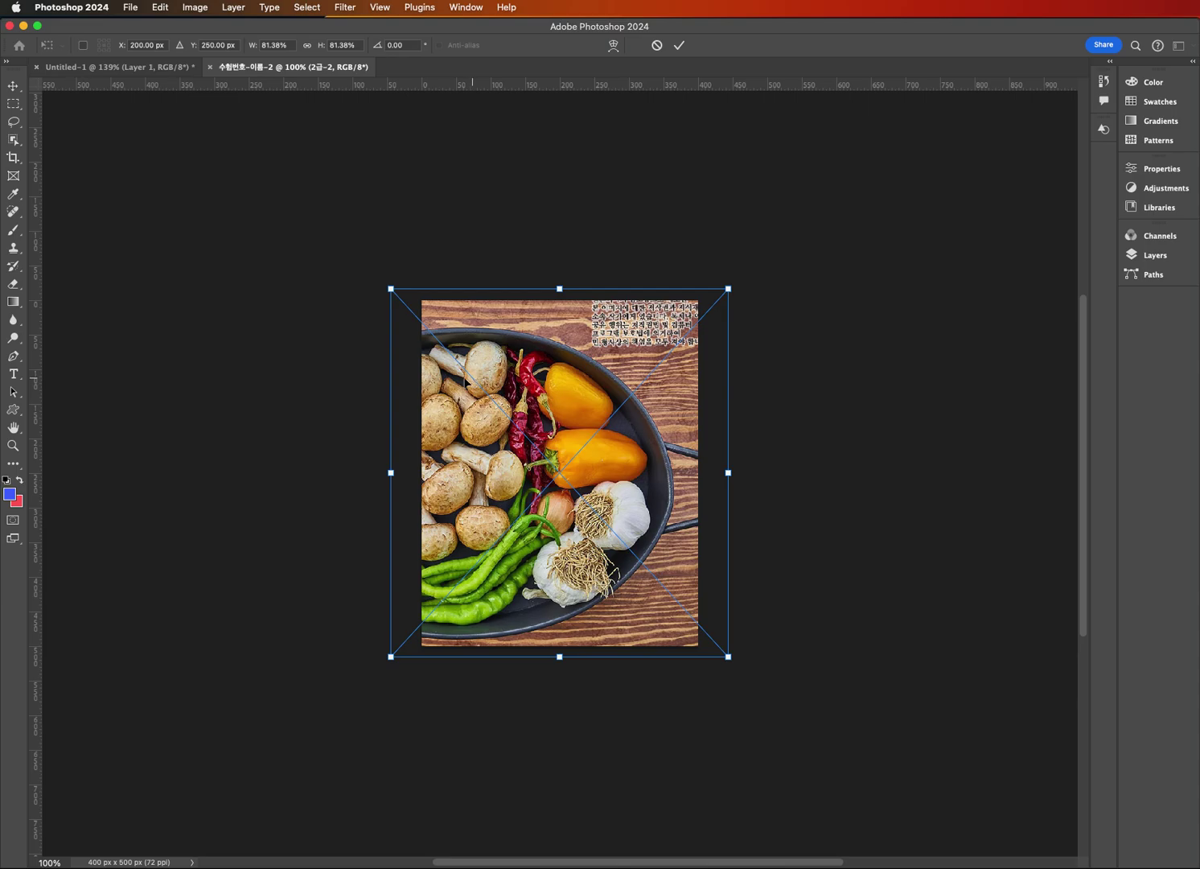
{"action": "mouse_move", "coordinate": [471, 387]}
{"action": "left_mouse_down"}
{"action": "mouse_move", "coordinate": [493, 383]}
{"action": "mouse_move", "coordinate": [482, 387]}
{"action": "left_mouse_up"}
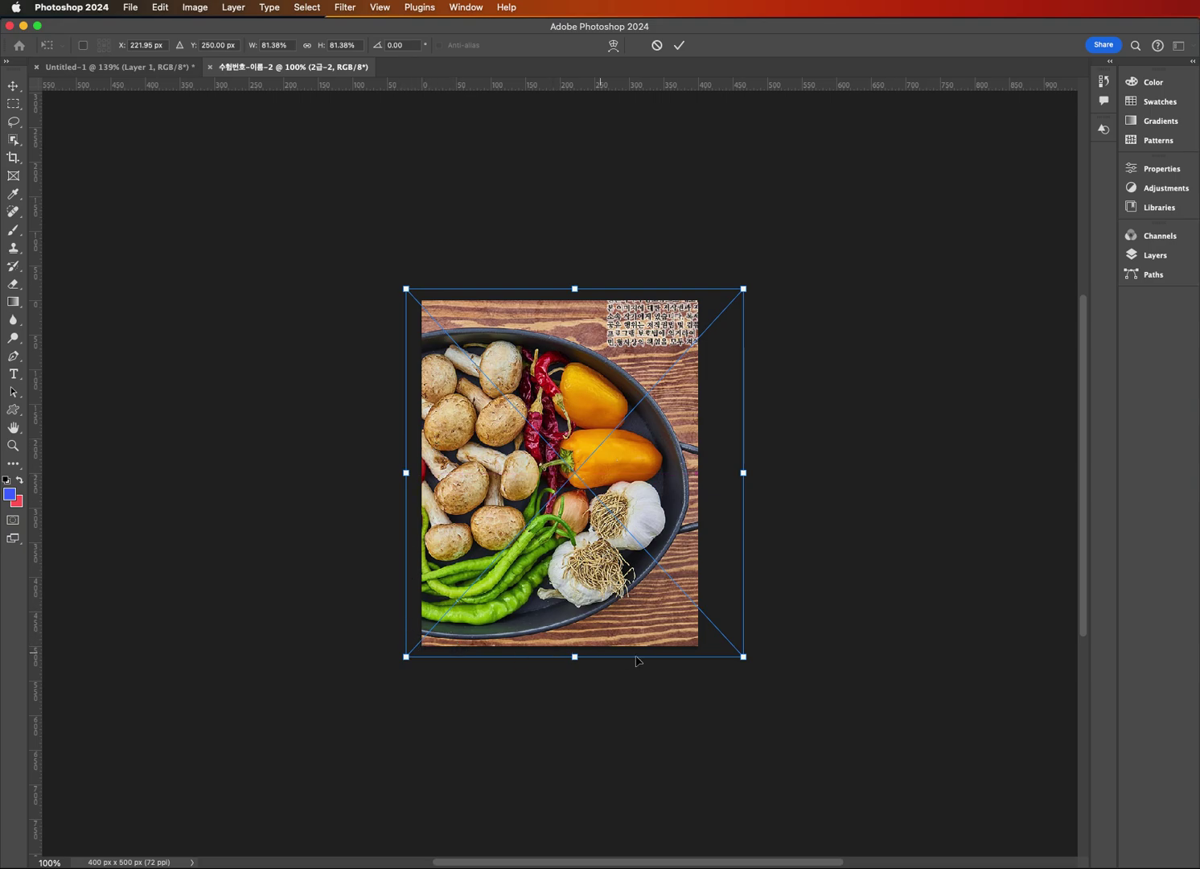
{"action": "left_click_drag", "start_coordinate": [742, 658], "coordinate": [736, 650]}
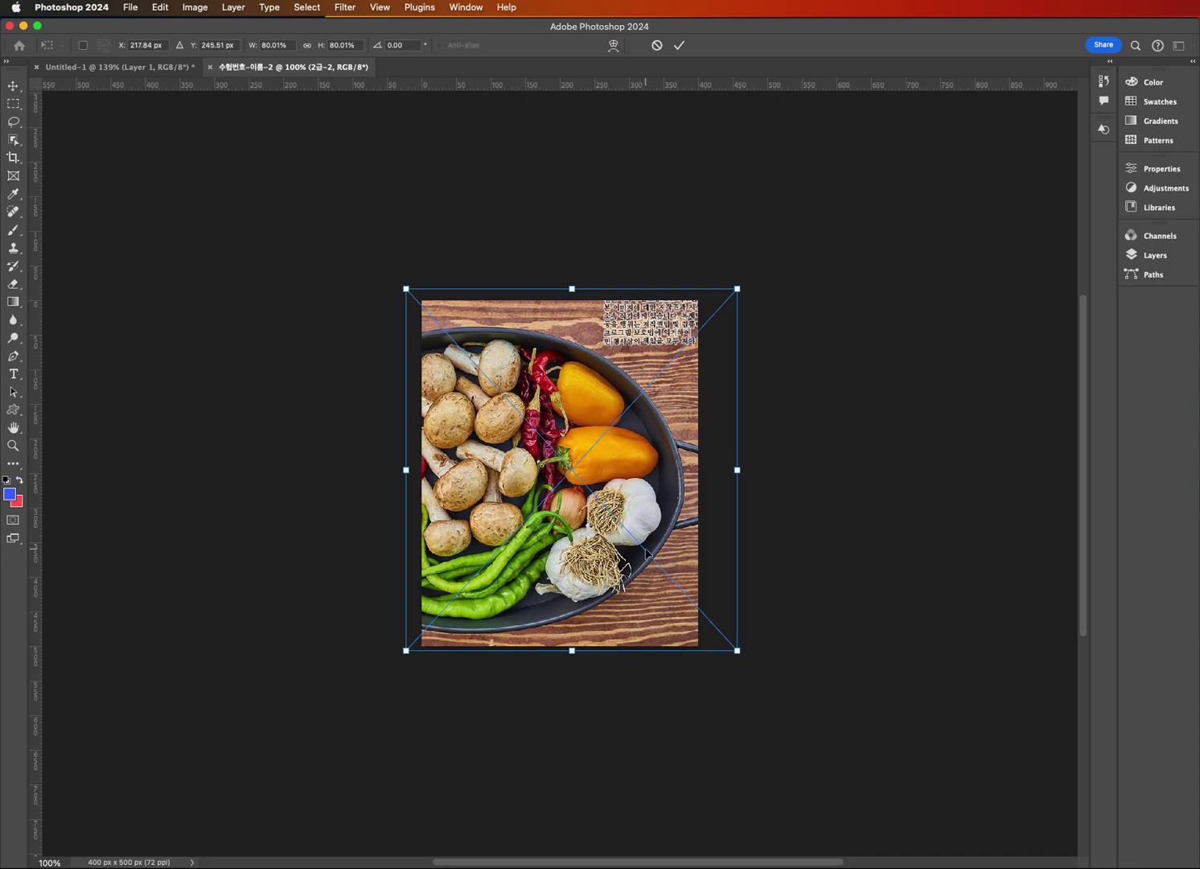
{"action": "key", "text": "Return"}
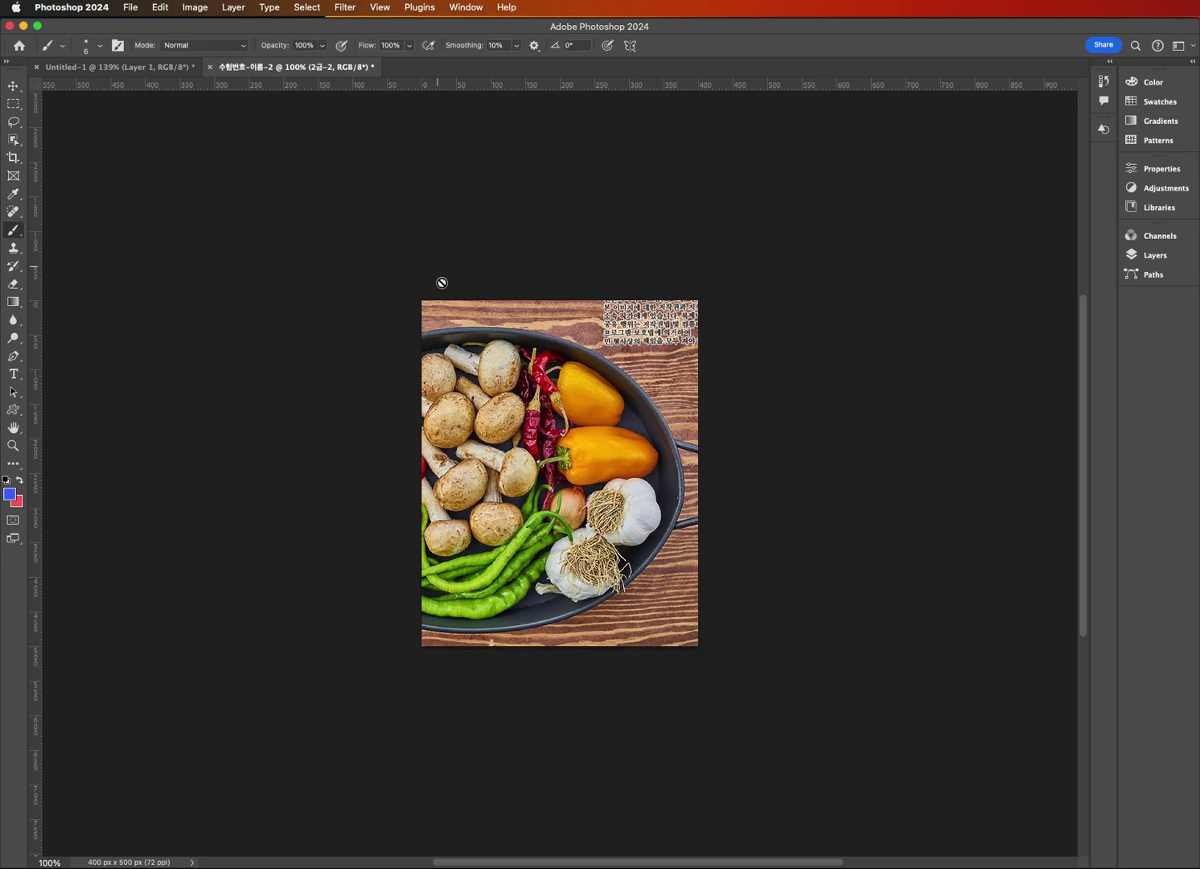
{"action": "key", "text": "super+r"}
{"action": "key", "text": "super+r"}
{"action": "left_click", "coordinate": [13, 86]}
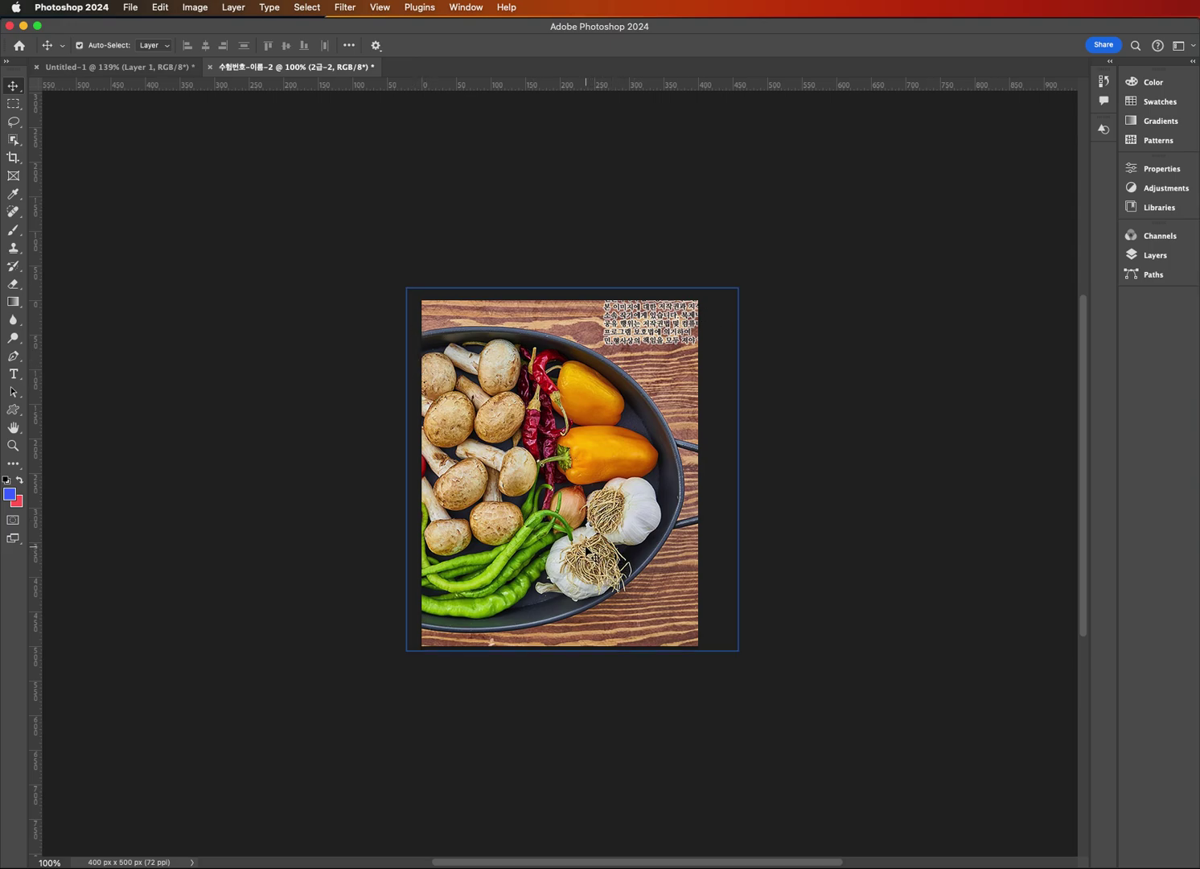
{"action": "key", "text": "b"}
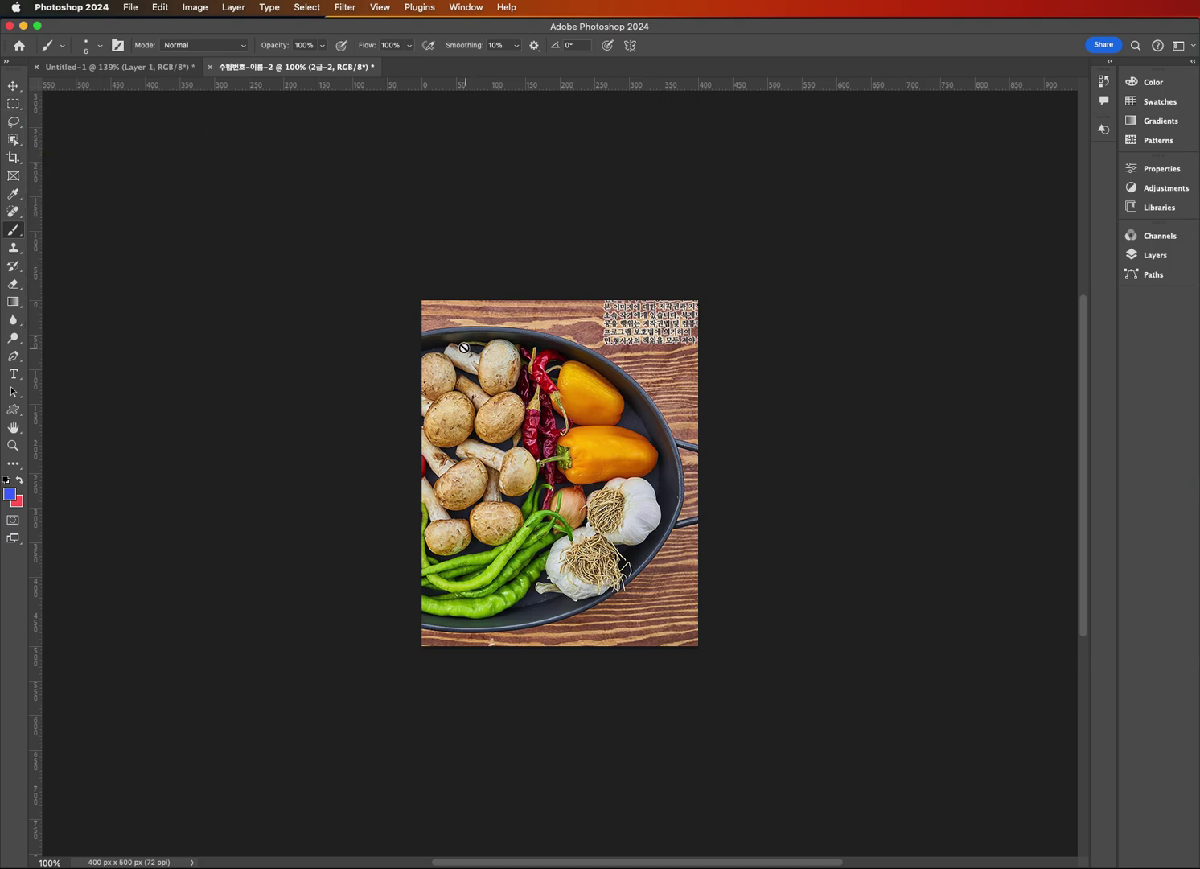
Select a rectangle about 290 × 400 pixels inside the image's borders and smooth the selection with a 10-pixel sample radius.
{"action": "left_click", "coordinate": [13, 104]}
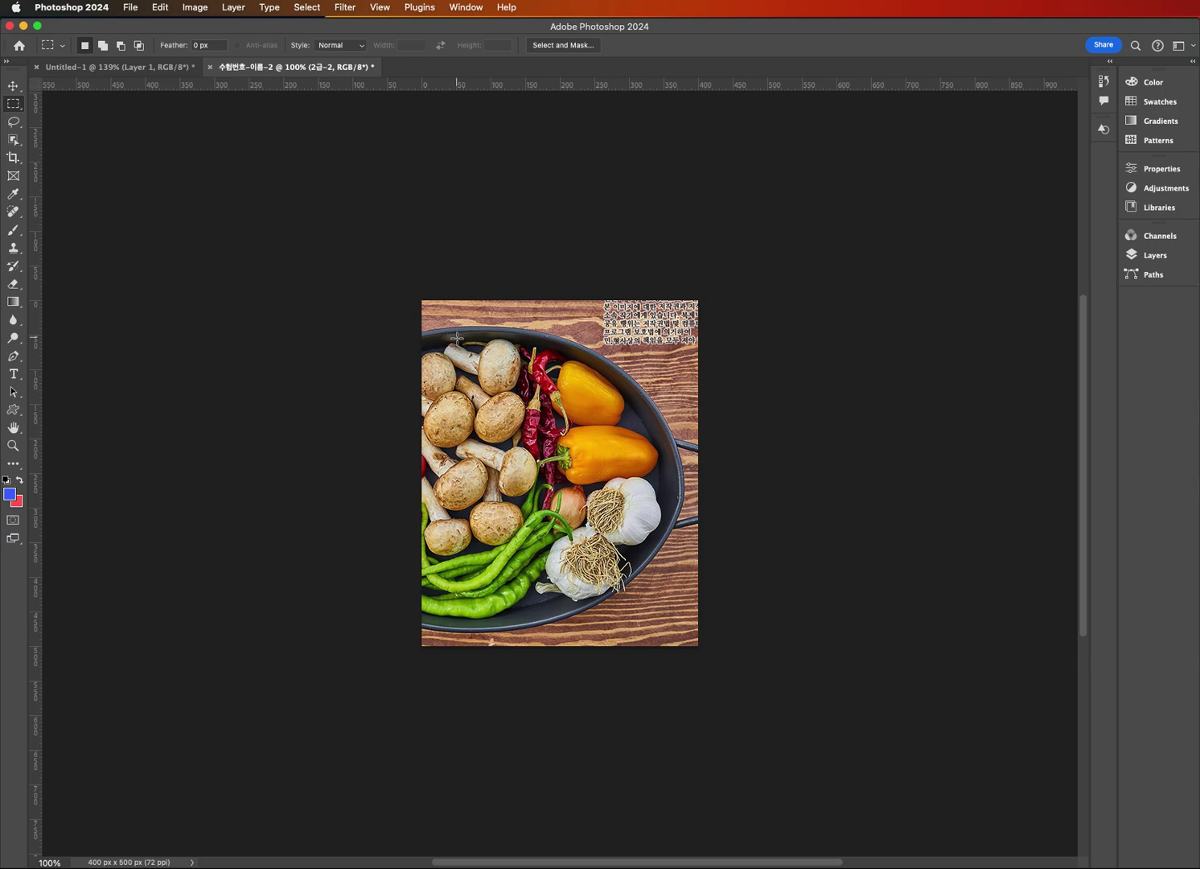
{"action": "left_click_drag", "start_coordinate": [460, 338], "coordinate": [645, 589]}
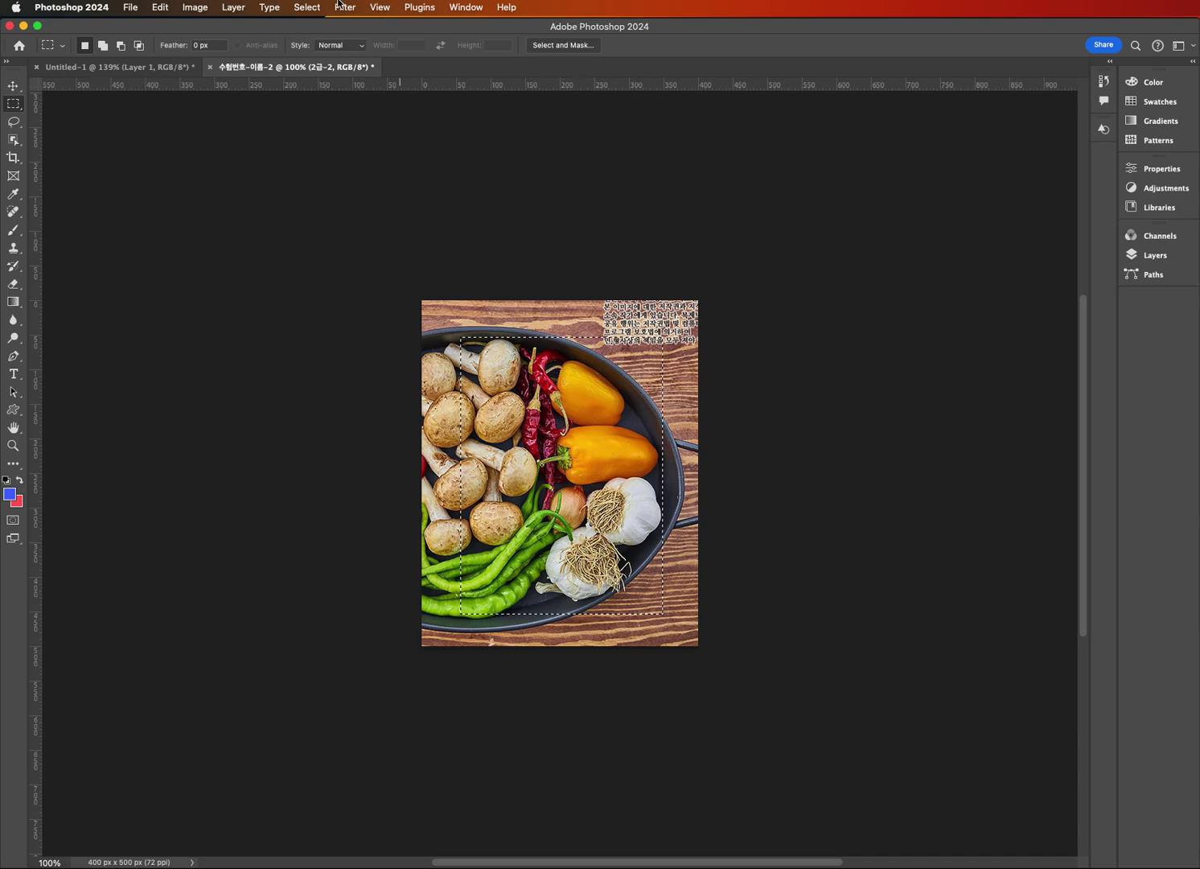
{"action": "left_click", "coordinate": [307, 7]}
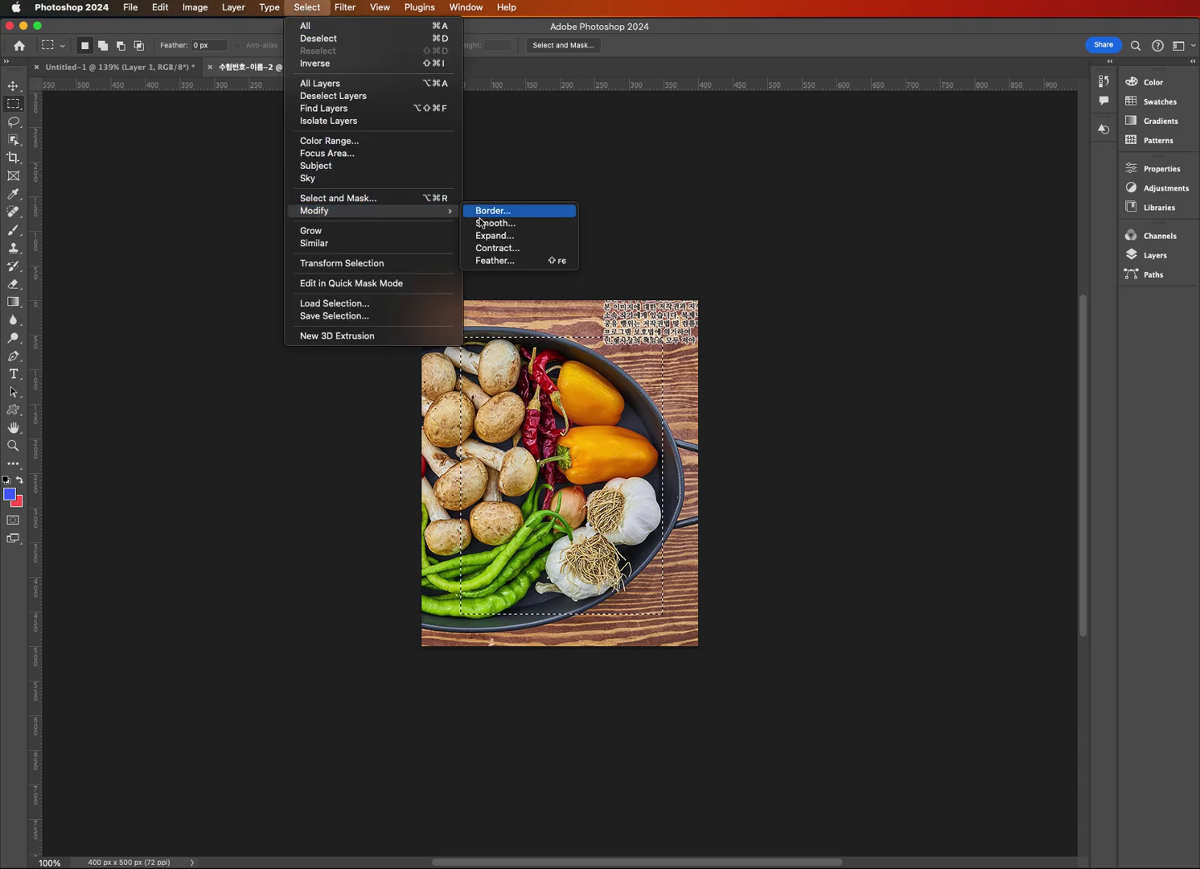
{"action": "left_click", "coordinate": [583, 255]}
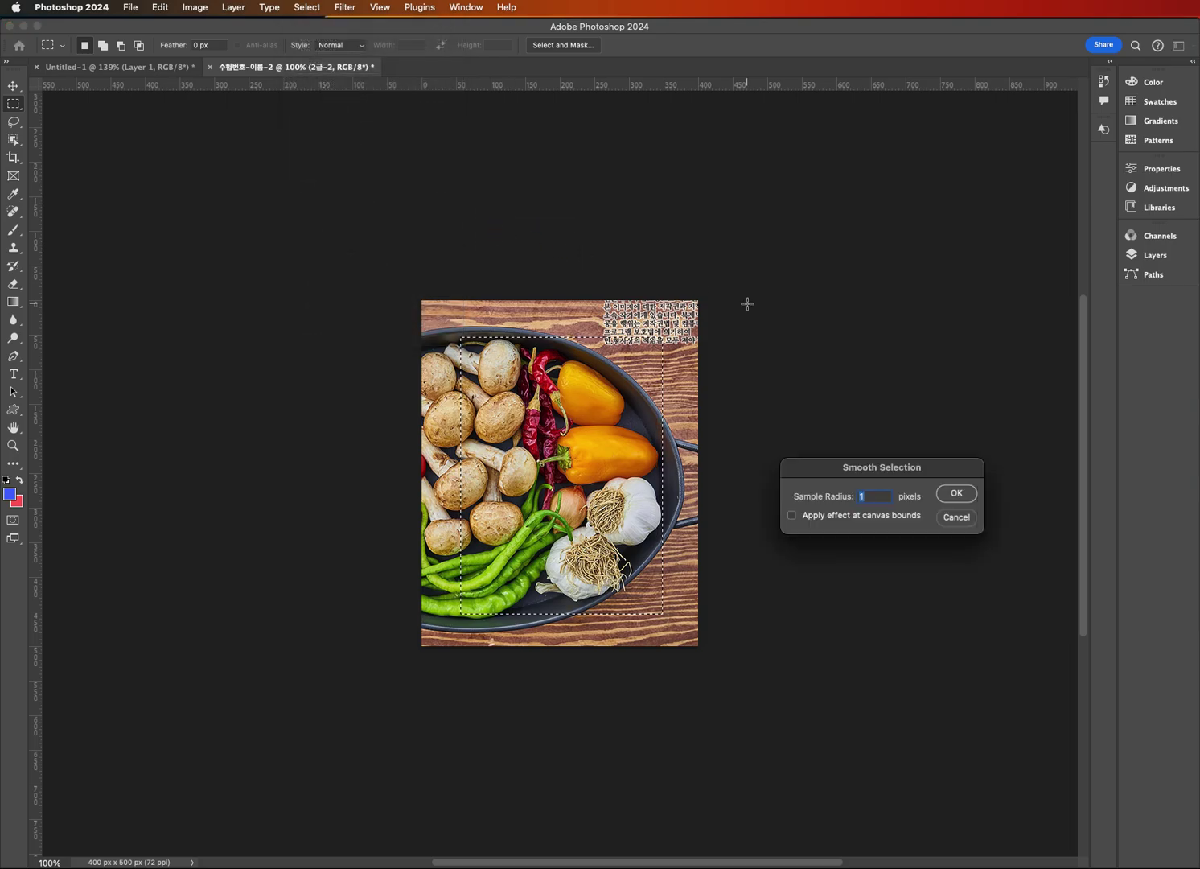
{"action": "type", "text": "10"}
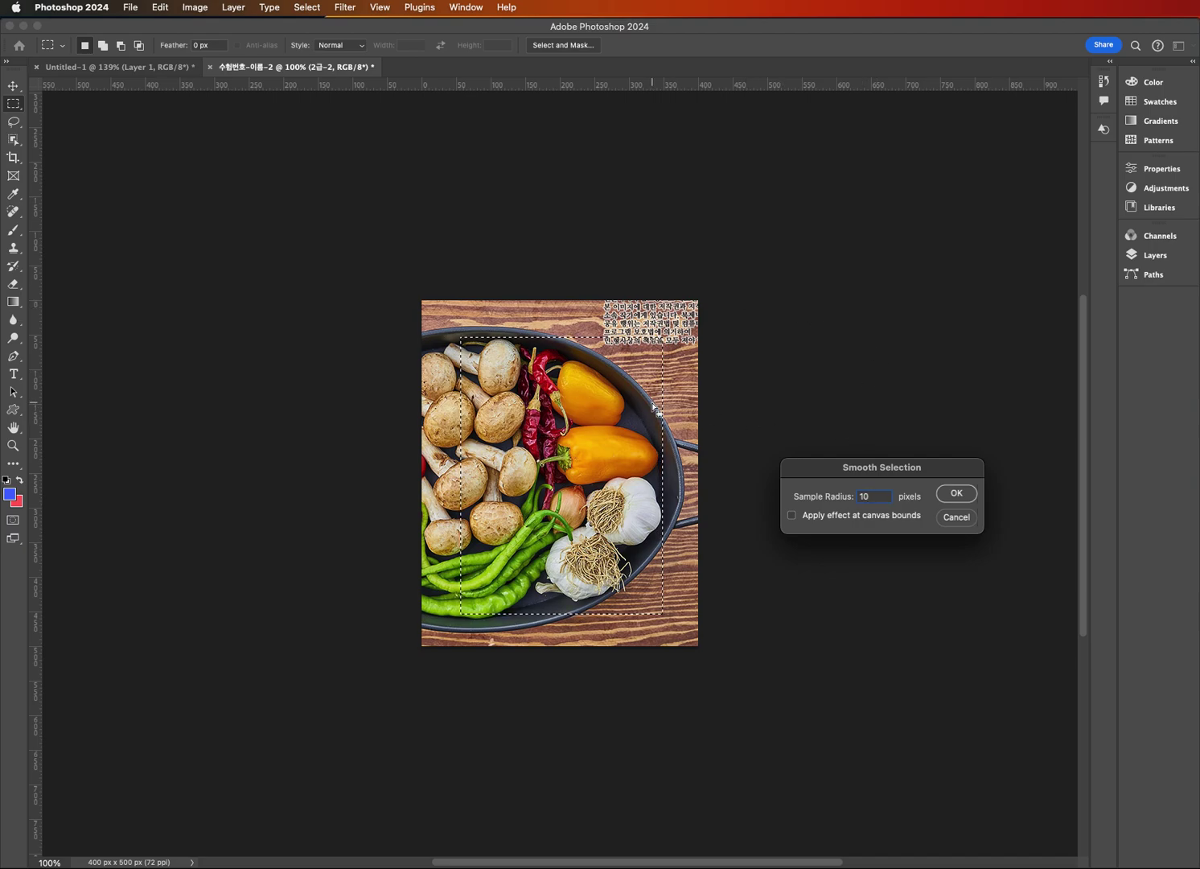
{"action": "left_click", "coordinate": [942, 492]}
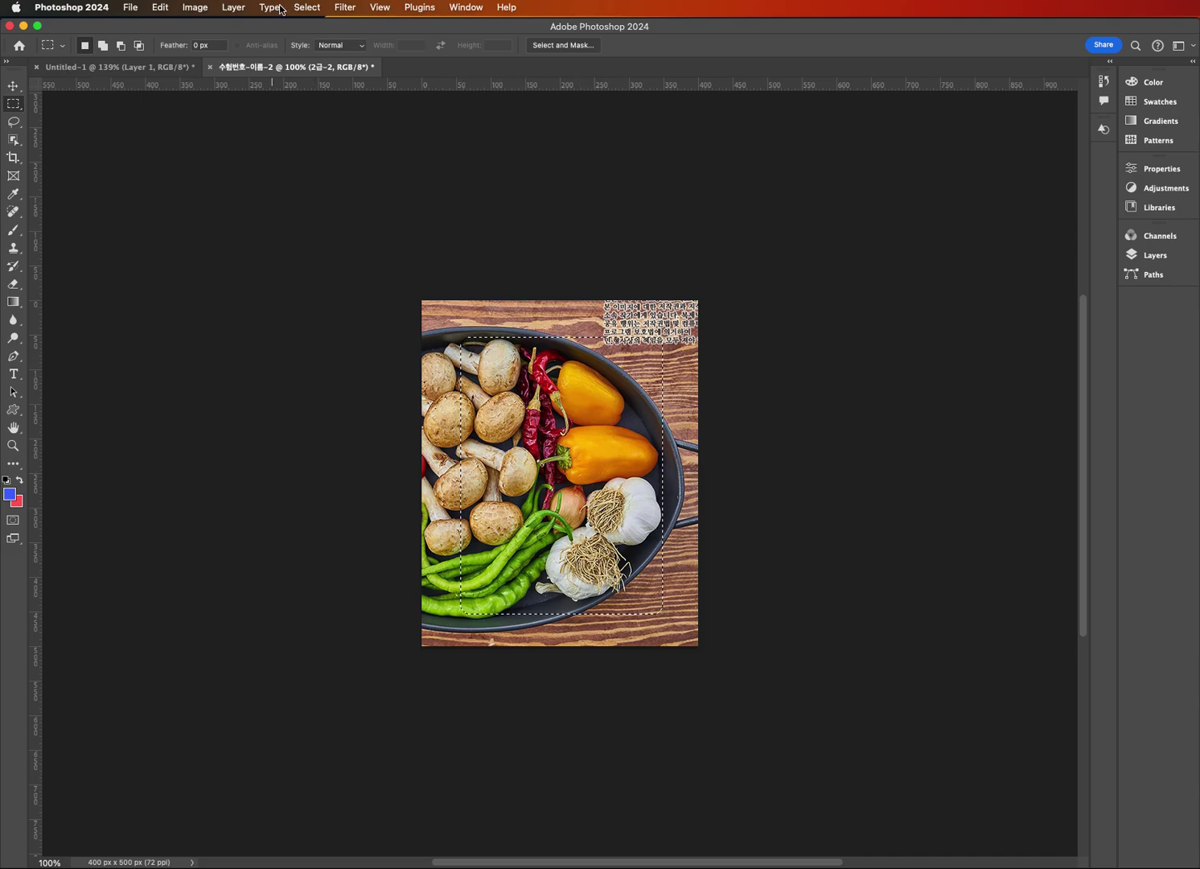
Invert the selection and copy the outer frame of the 2급-2 image to a new layer.
{"action": "left_click", "coordinate": [304, 8]}
{"action": "left_click", "coordinate": [316, 64]}
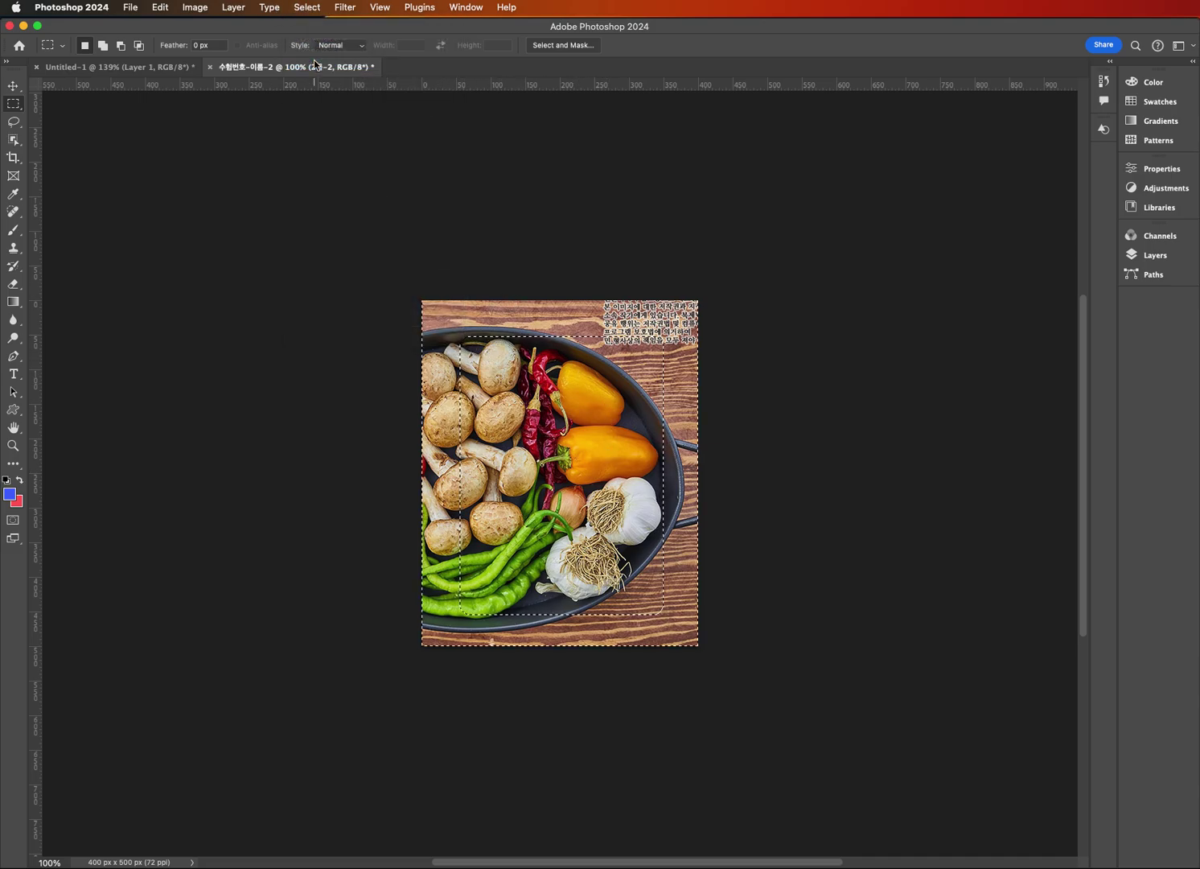
{"action": "key", "text": "super+j"}
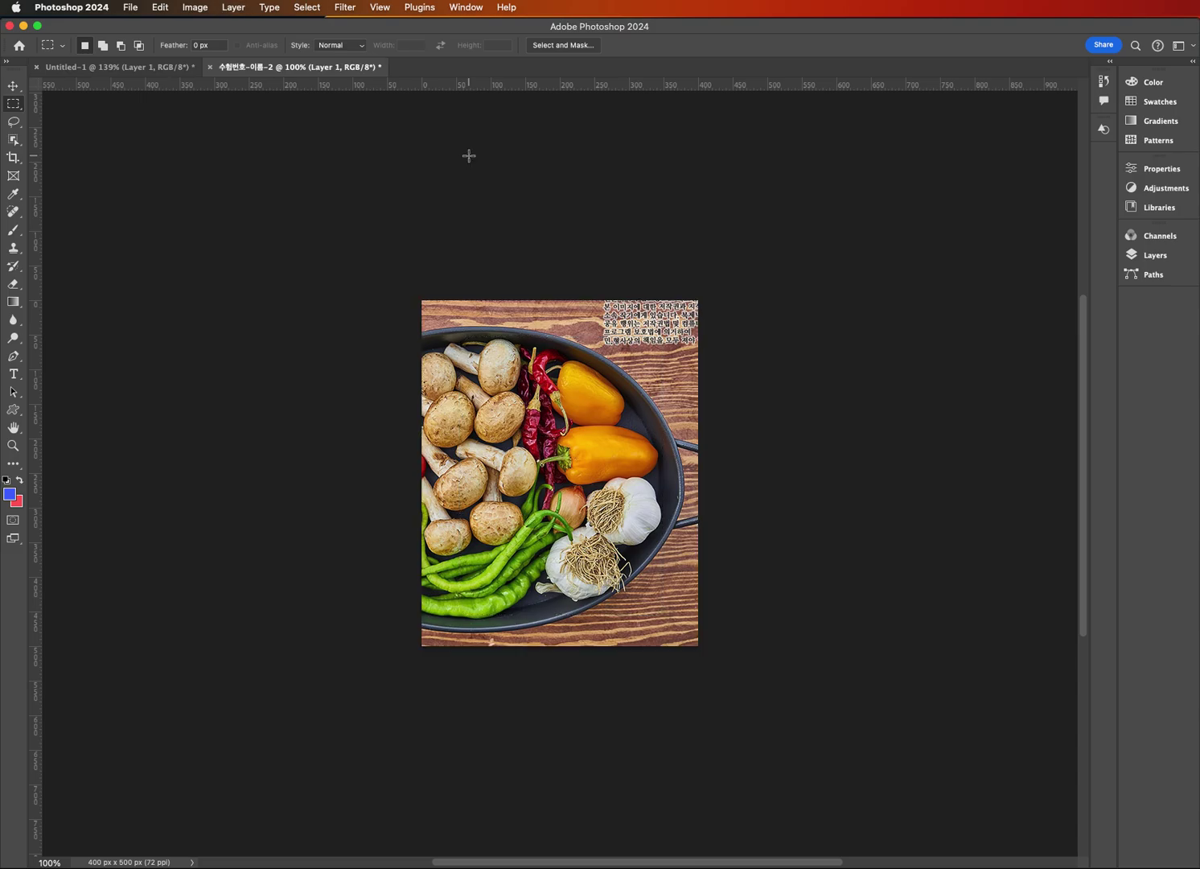
Check the copied frame by switching the layers' visibility on and off, ending with only the 2급-2 layer hidden.
{"action": "left_click", "coordinate": [1155, 256]}
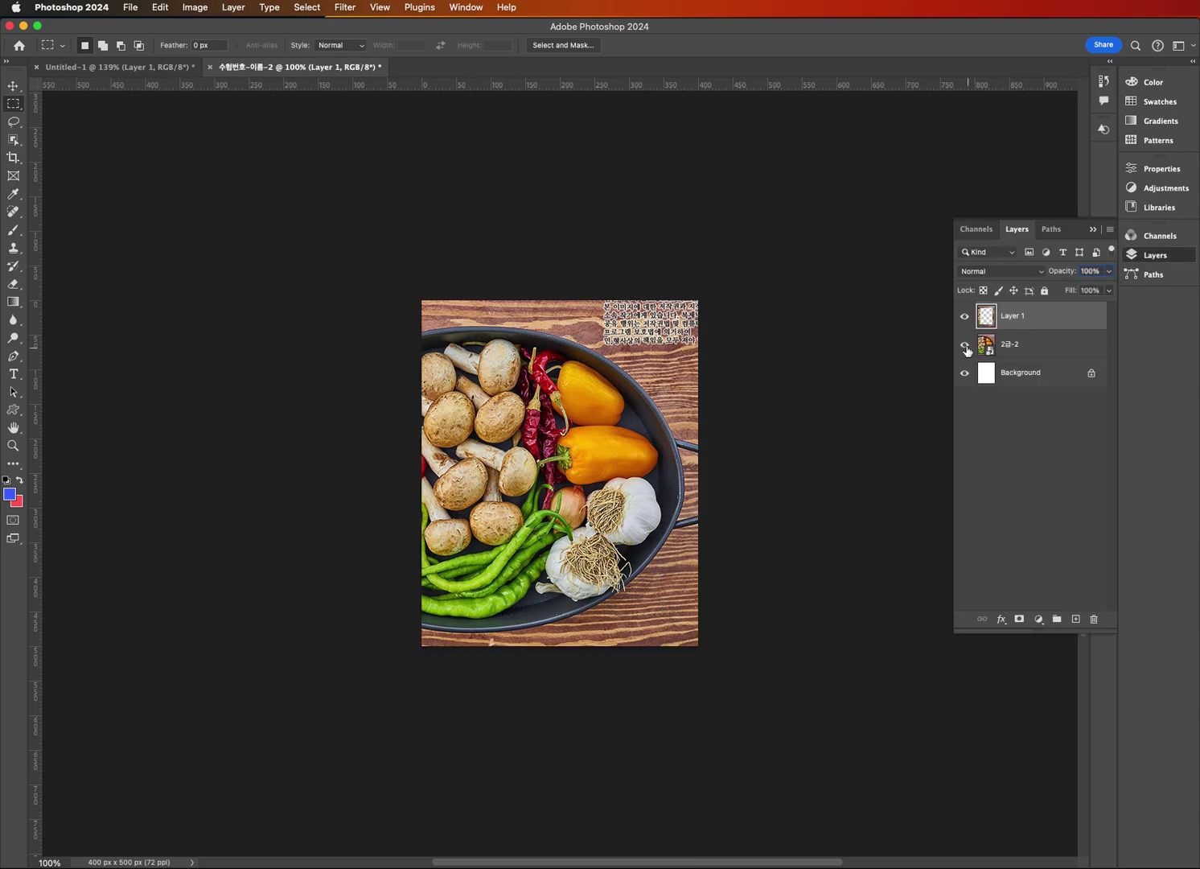
{"action": "left_click", "coordinate": [966, 371]}
{"action": "left_click", "coordinate": [965, 317]}
{"action": "left_click", "coordinate": [964, 346]}
{"action": "left_click", "coordinate": [964, 346]}
{"action": "left_click", "coordinate": [964, 316]}
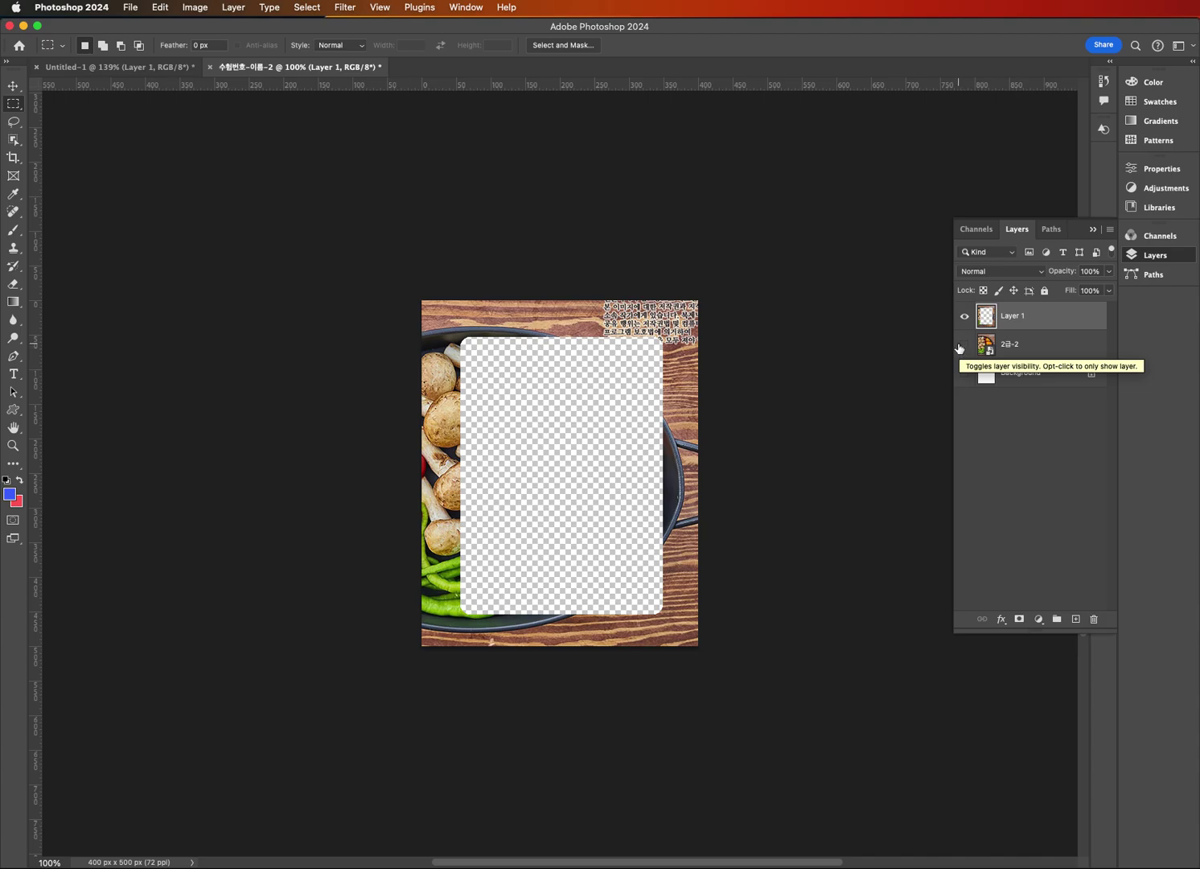
{"action": "left_click", "coordinate": [960, 346]}
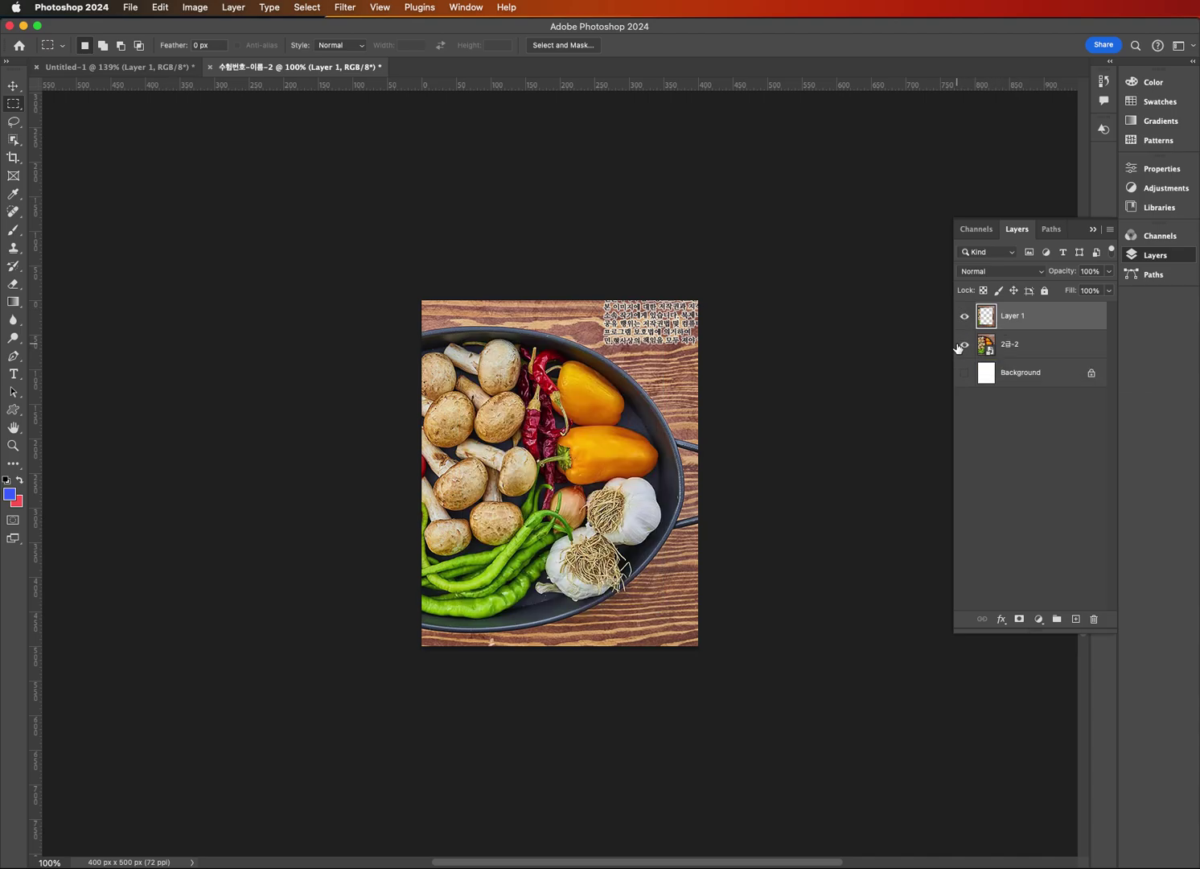
{"action": "left_click", "coordinate": [963, 372]}
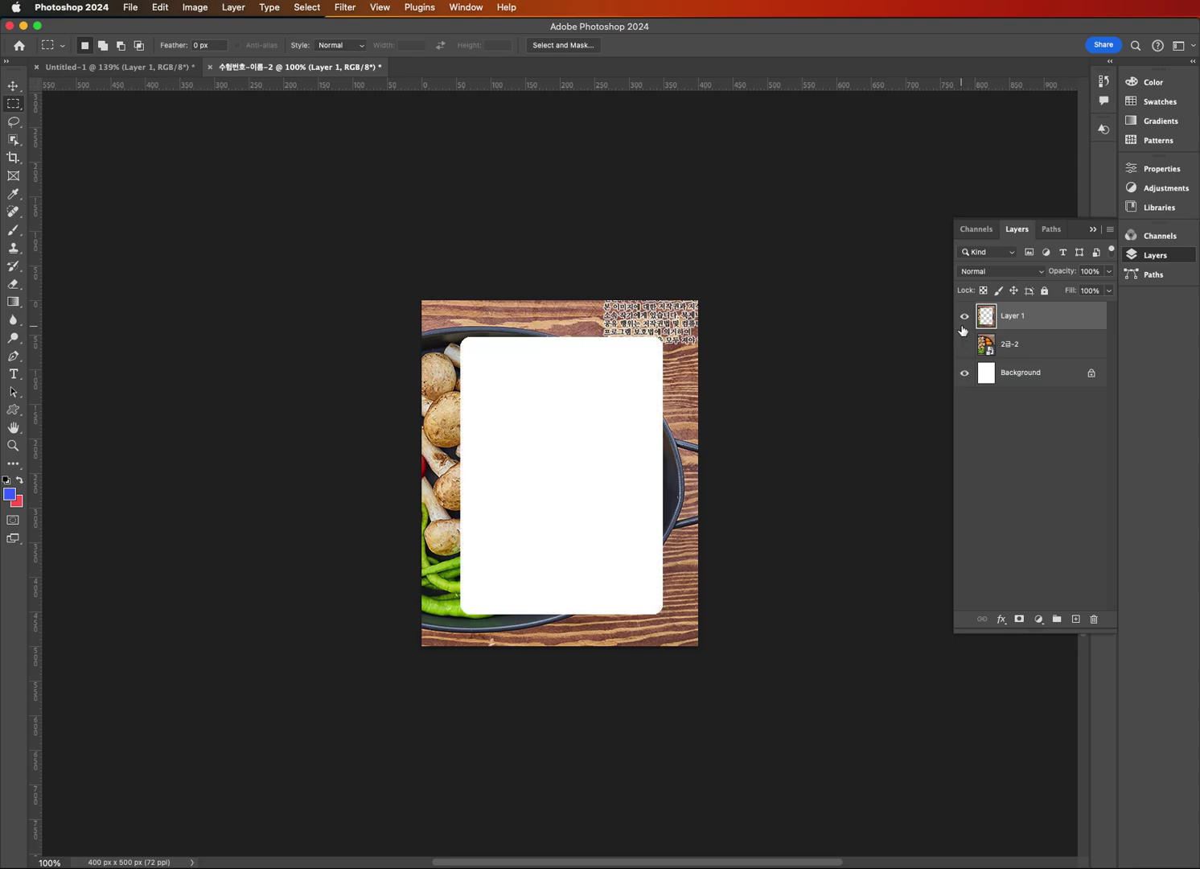
{"action": "left_click", "coordinate": [965, 348]}
Apply the Dry Brush filter from the Filter Gallery to Layer 1 with brush size 2, brush detail 8 and texture 1.
{"action": "left_click", "coordinate": [348, 7]}
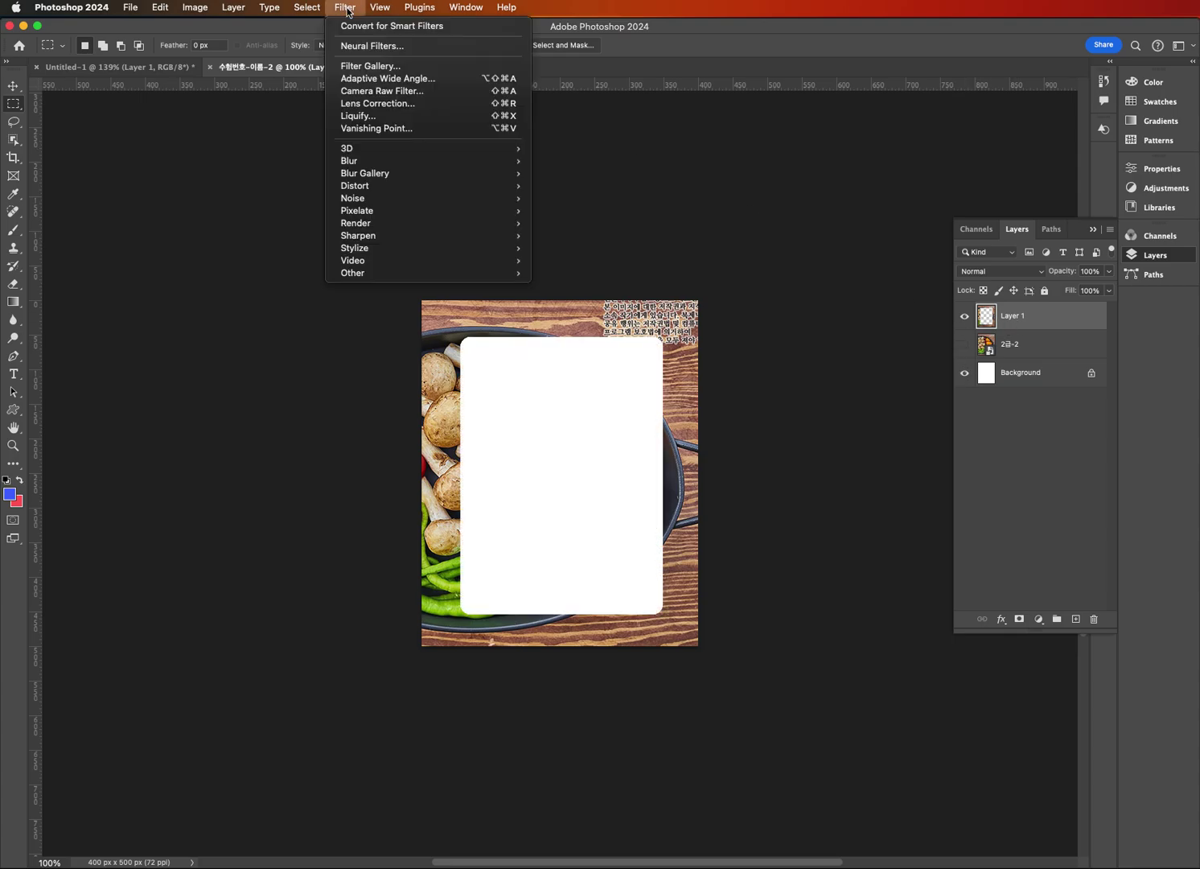
{"action": "left_click", "coordinate": [364, 65]}
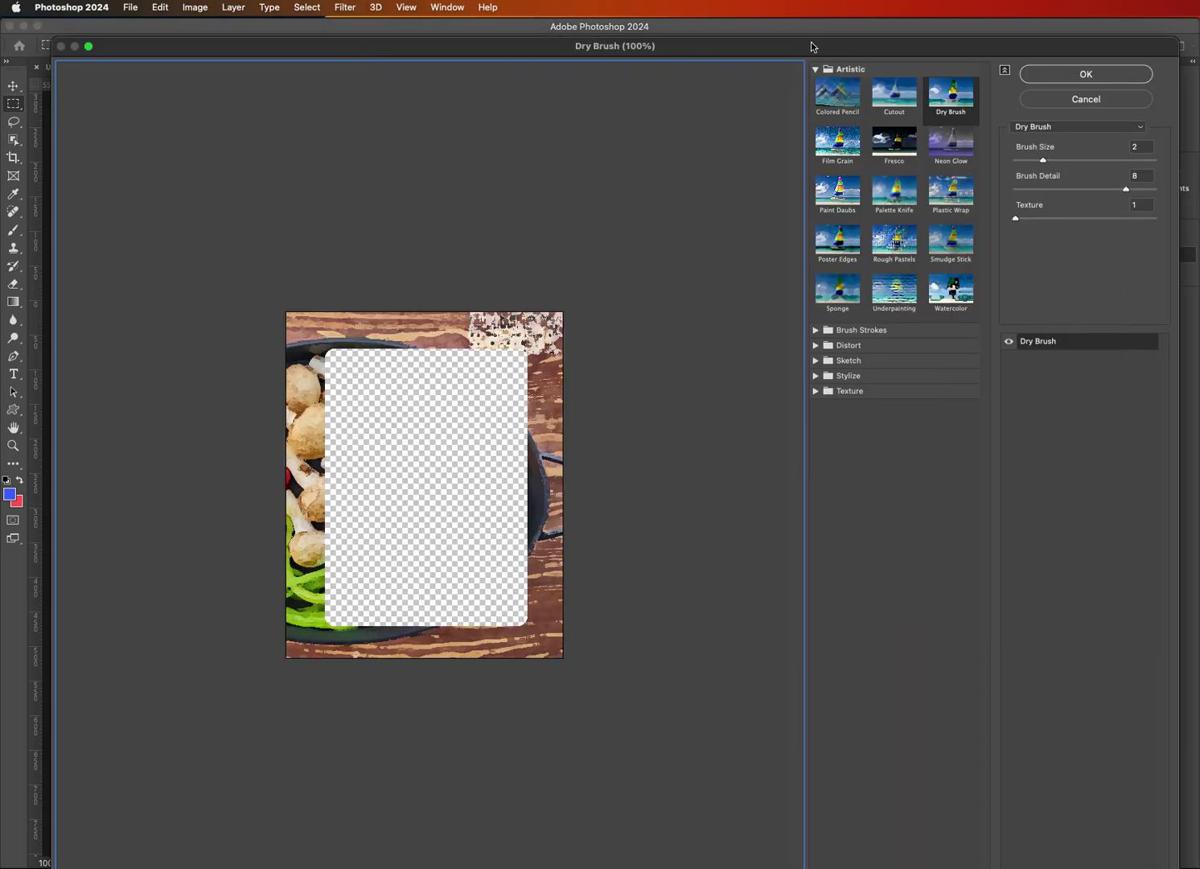
{"action": "left_click_drag", "start_coordinate": [812, 46], "coordinate": [695, 46]}
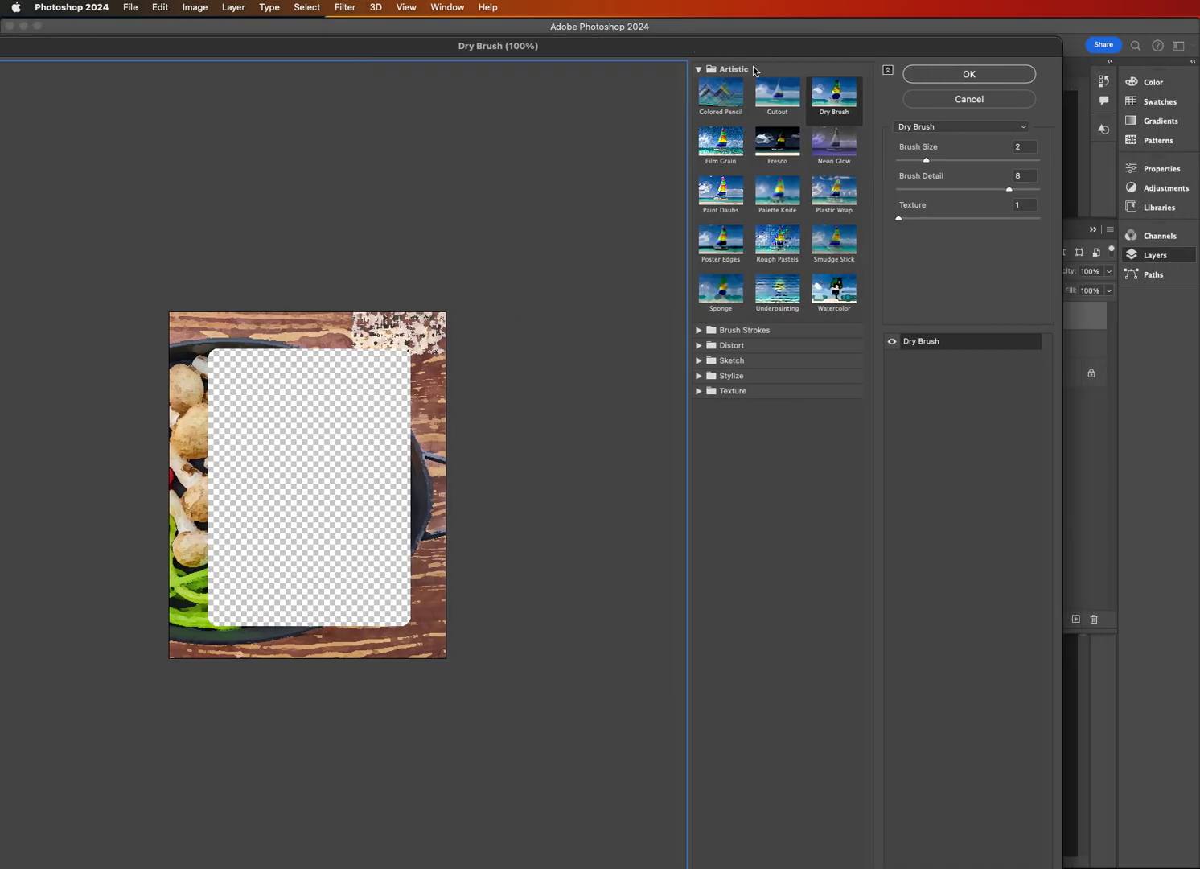
{"action": "left_click", "coordinate": [931, 128]}
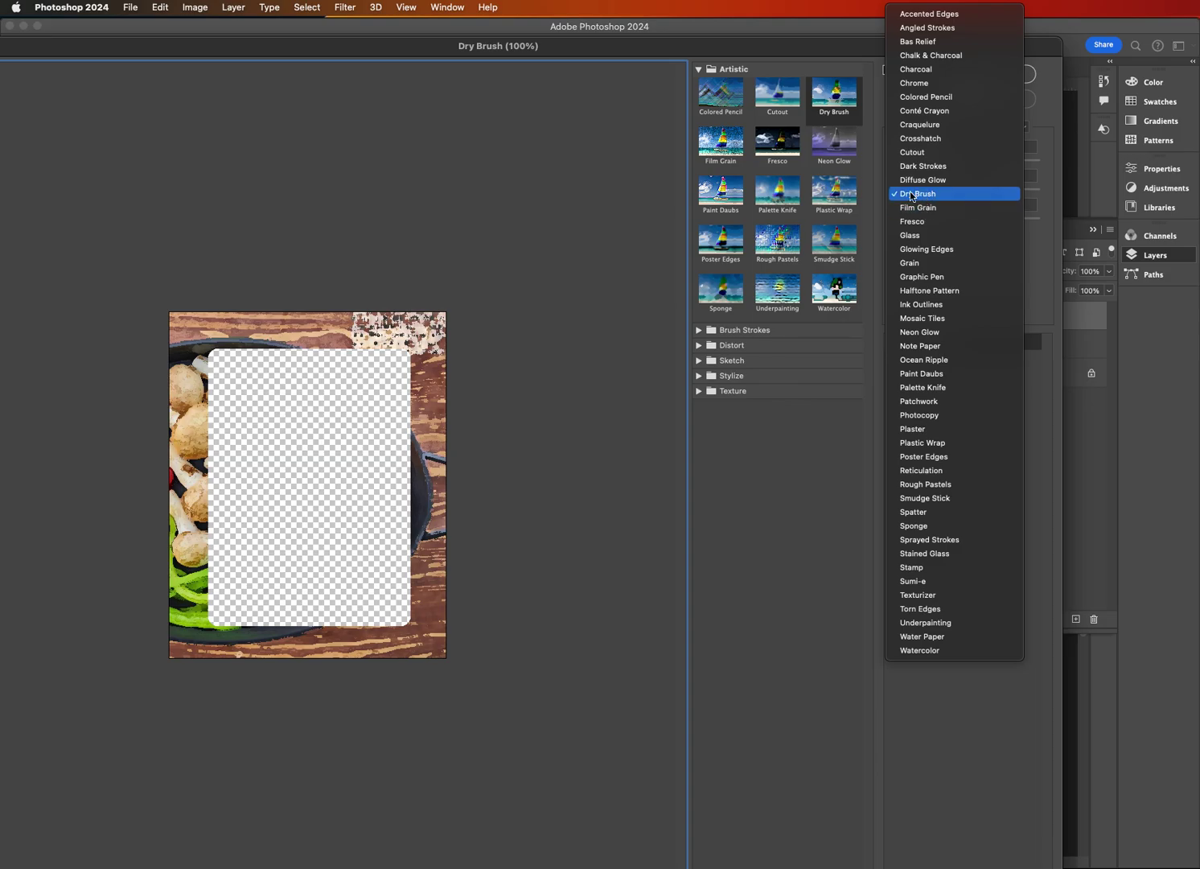
{"action": "left_click", "coordinate": [698, 75]}
{"action": "left_click", "coordinate": [698, 71]}
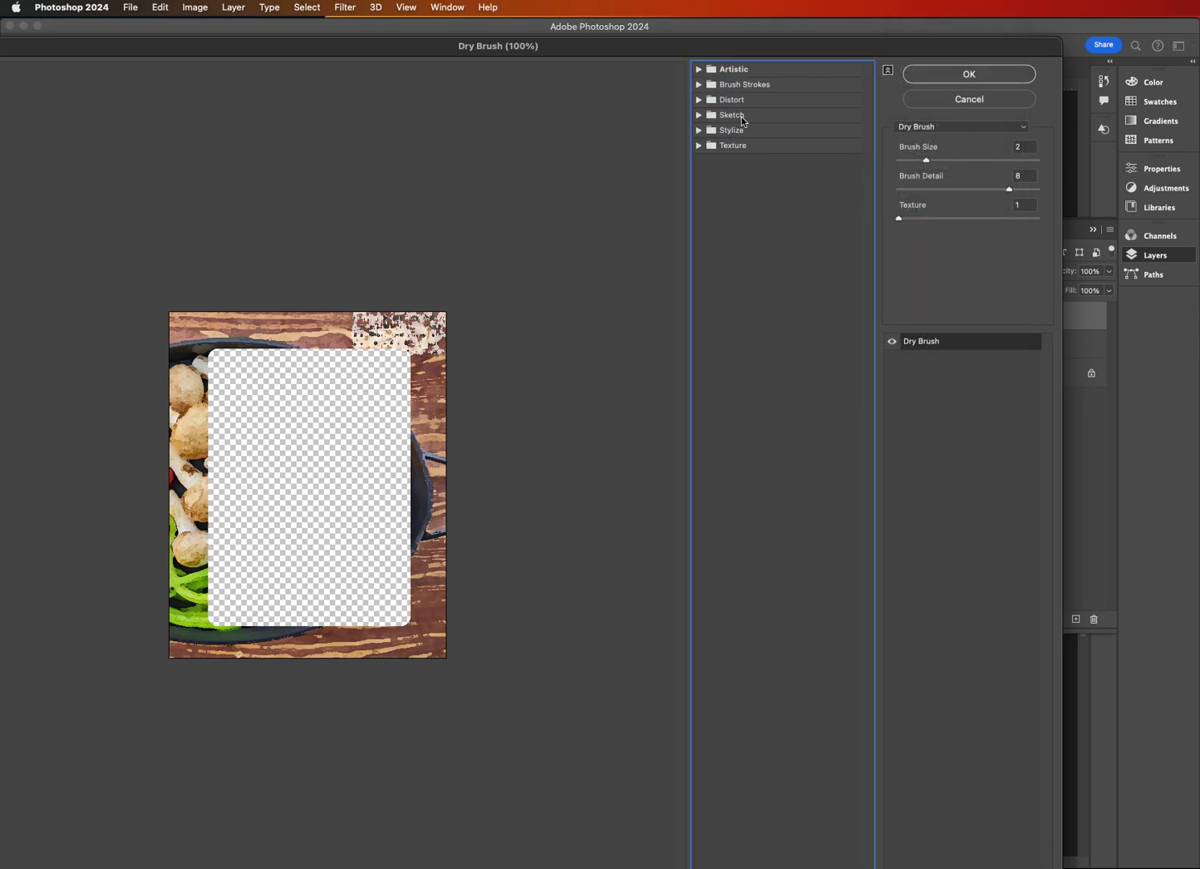
{"action": "left_click", "coordinate": [699, 70]}
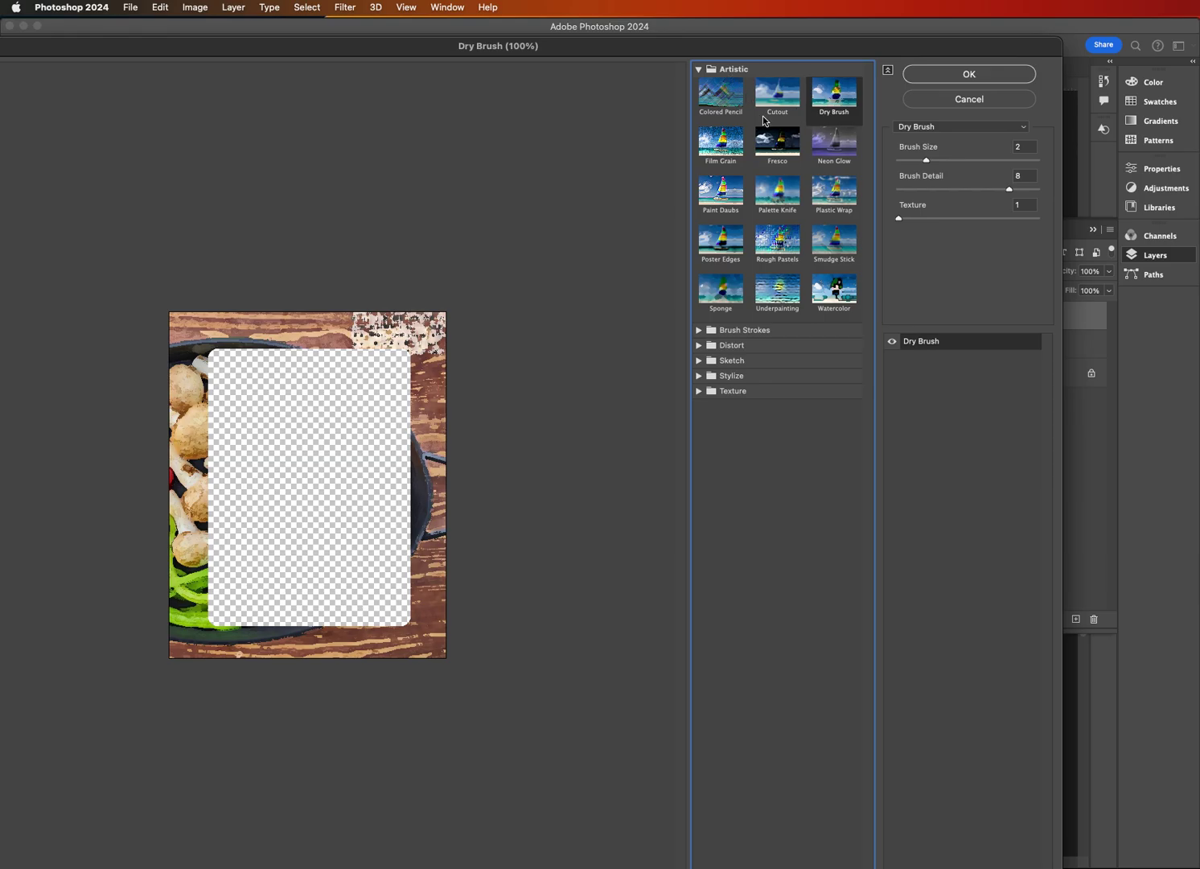
{"action": "left_click", "coordinate": [699, 361]}
{"action": "left_click", "coordinate": [699, 361]}
{"action": "left_click", "coordinate": [1006, 126]}
{"action": "mouse_move", "coordinate": [958, 10]}
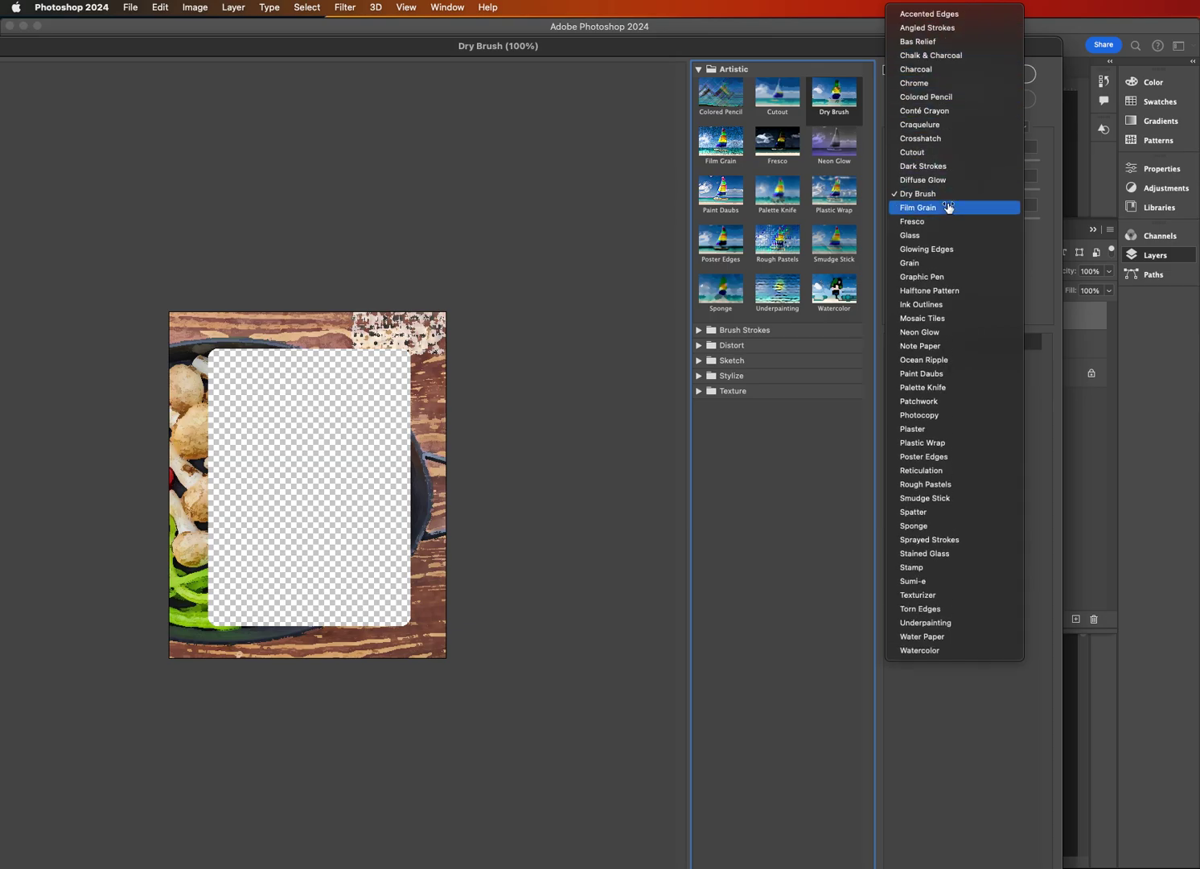
{"action": "left_click", "coordinate": [918, 193]}
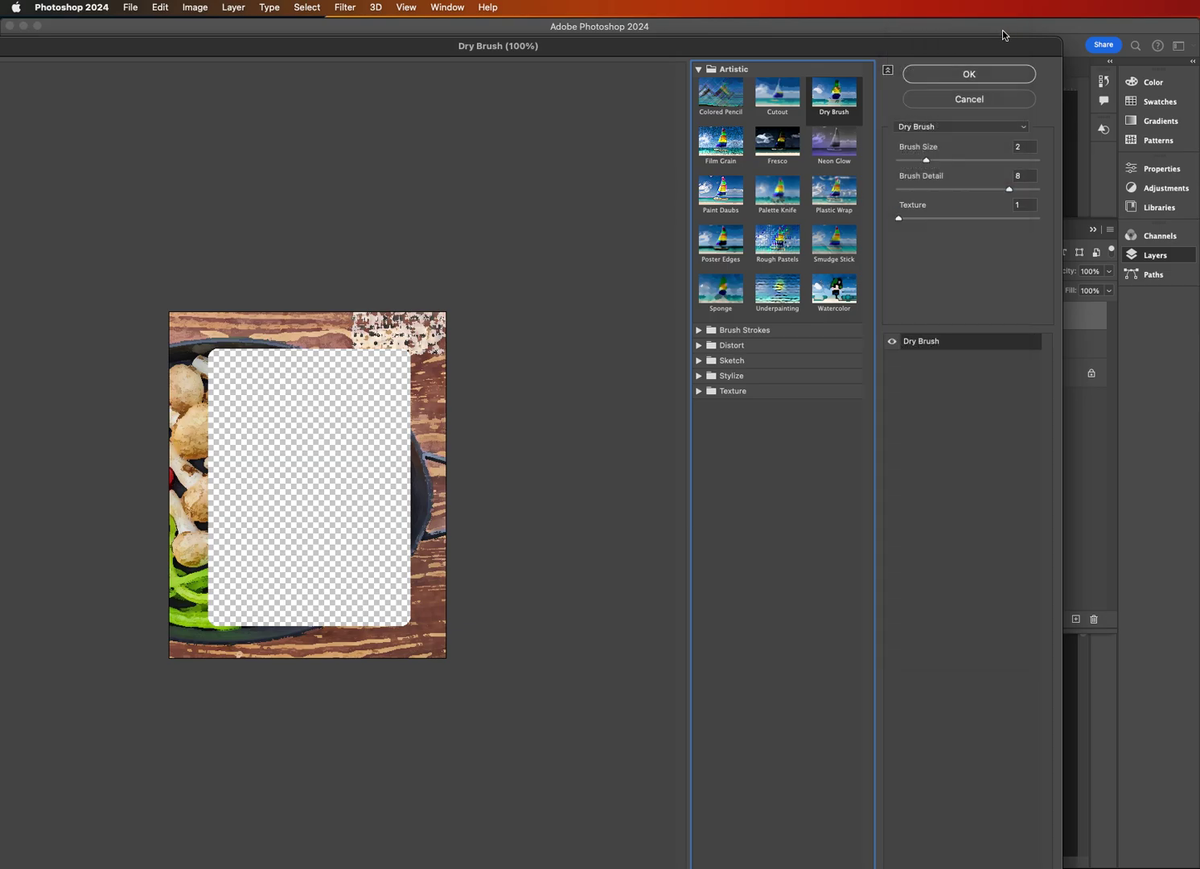
{"action": "left_click", "coordinate": [989, 73]}
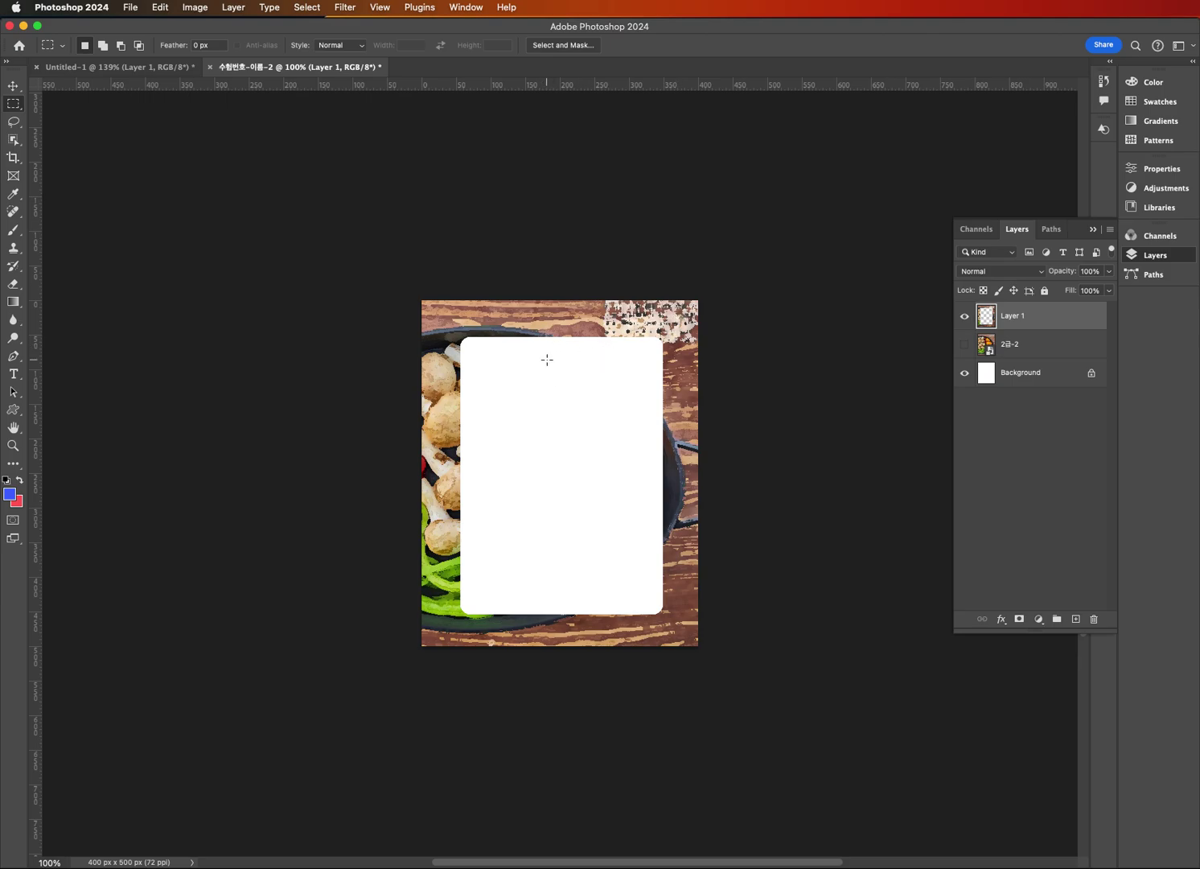
Show the 2급-2 layer again beneath the filtered frame.
{"action": "left_click", "coordinate": [965, 346]}
{"action": "left_click", "coordinate": [965, 344]}
{"action": "left_click", "coordinate": [965, 344]}
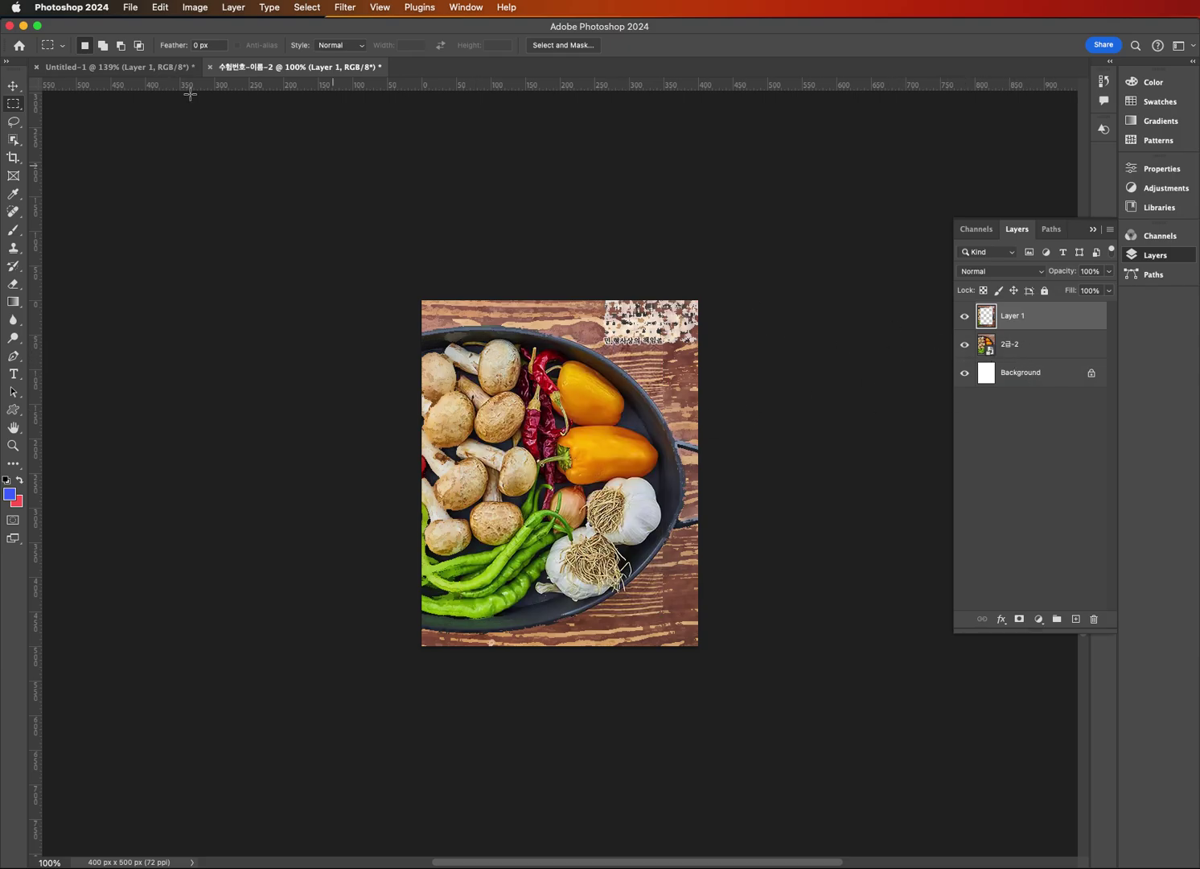
Open the Stroke settings for Layer 1 and set a width of 5 px with white color ffffff.
{"action": "left_click", "coordinate": [159, 8]}
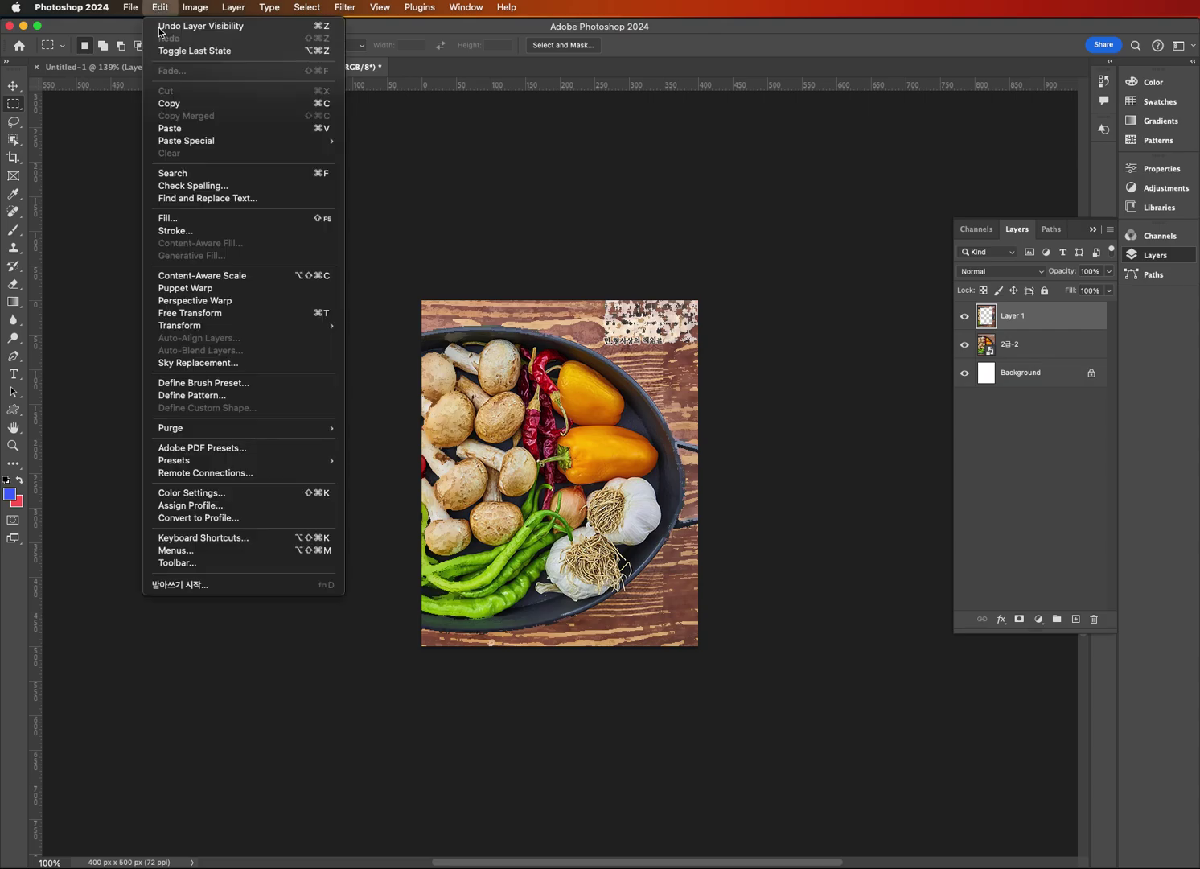
{"action": "left_click", "coordinate": [169, 231]}
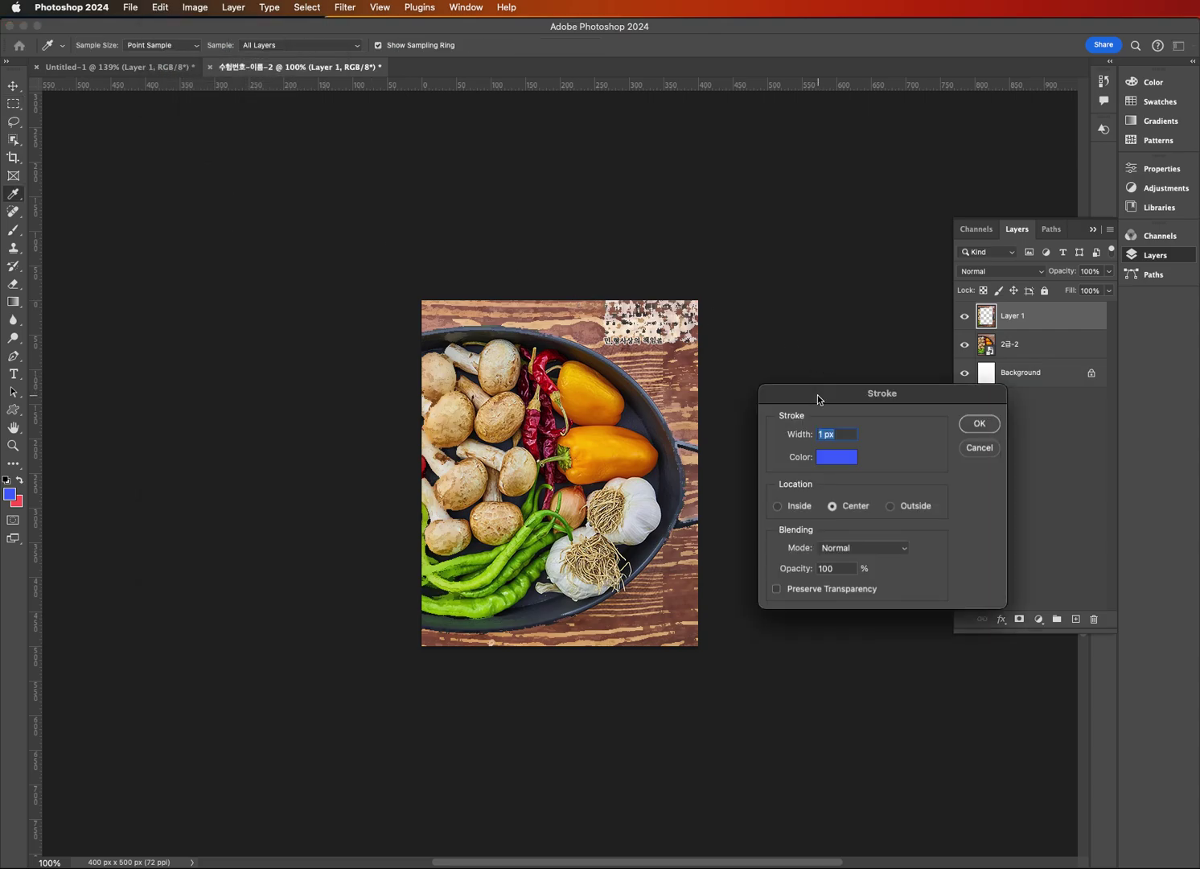
{"action": "left_click", "coordinate": [837, 459]}
{"action": "left_click", "coordinate": [633, 338]}
{"action": "type", "text": "ffffff"}
{"action": "double_click", "coordinate": [944, 612]}
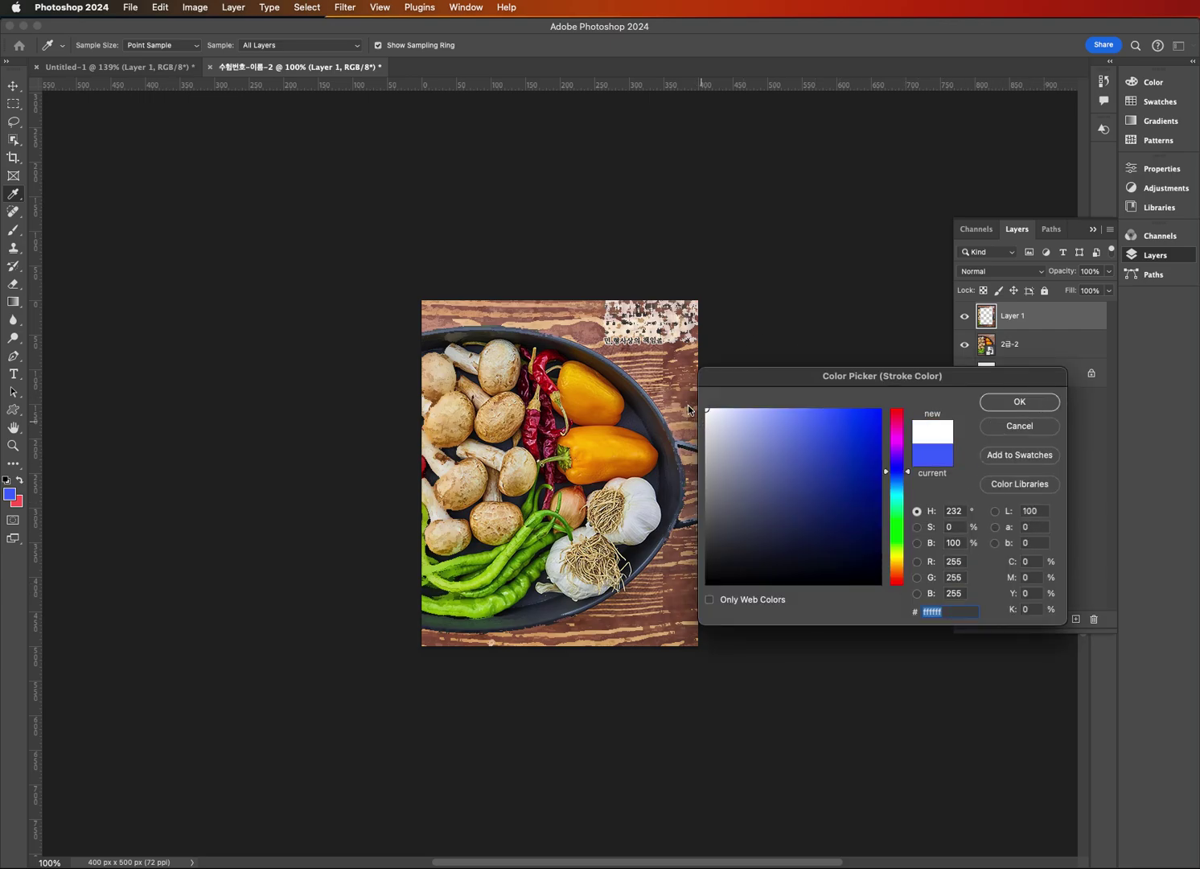
{"action": "left_click", "coordinate": [1018, 402]}
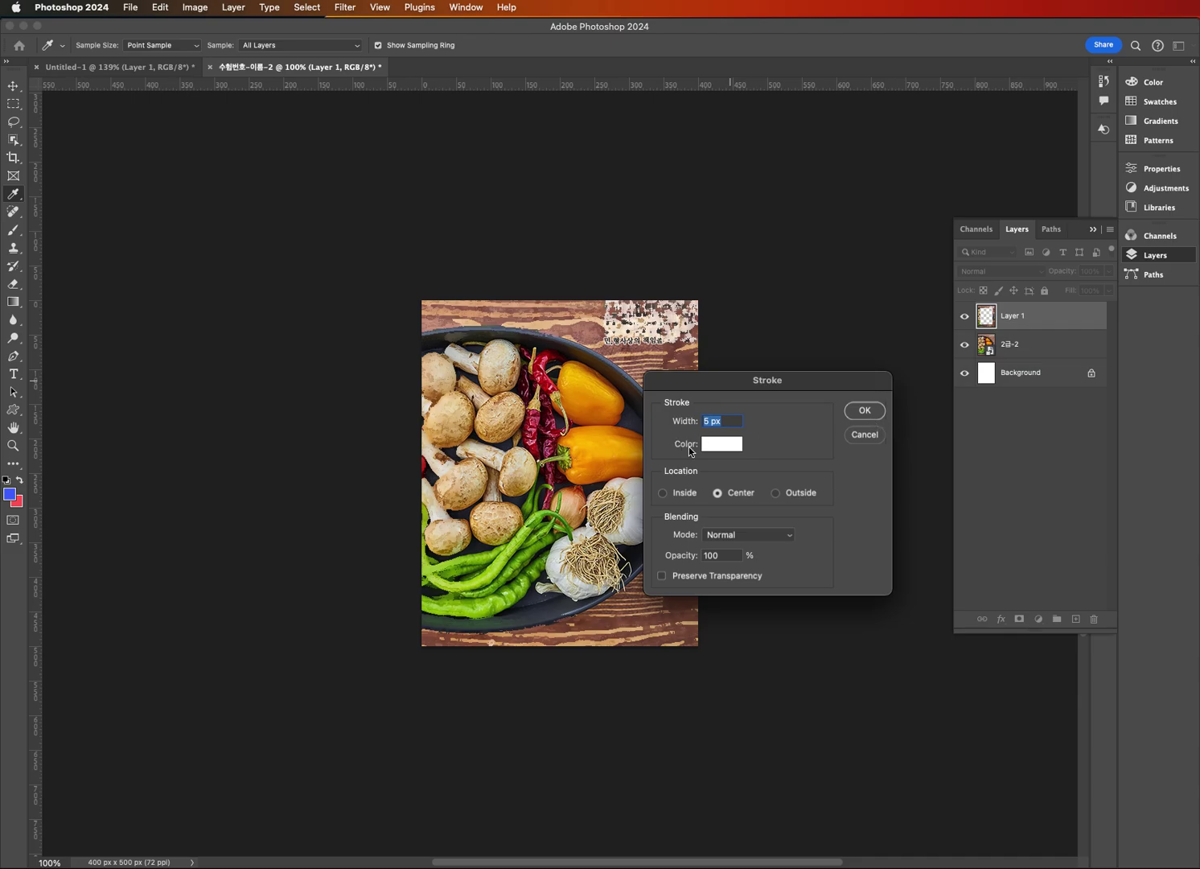
Try a 5 px yellow stroke with Center location on Layer 1, and undo it.
{"action": "left_click", "coordinate": [729, 449]}
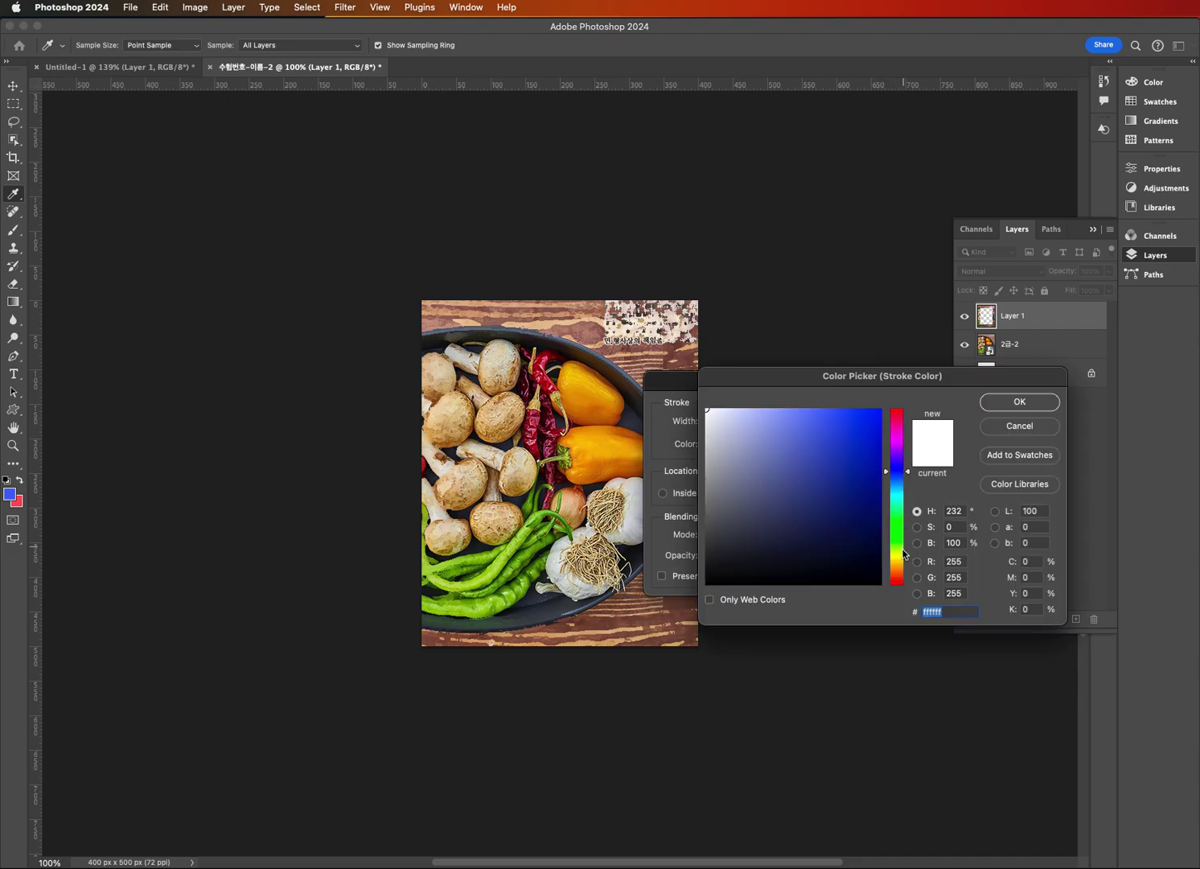
{"action": "left_click", "coordinate": [898, 556]}
{"action": "left_click", "coordinate": [880, 410]}
{"action": "left_click", "coordinate": [1008, 402]}
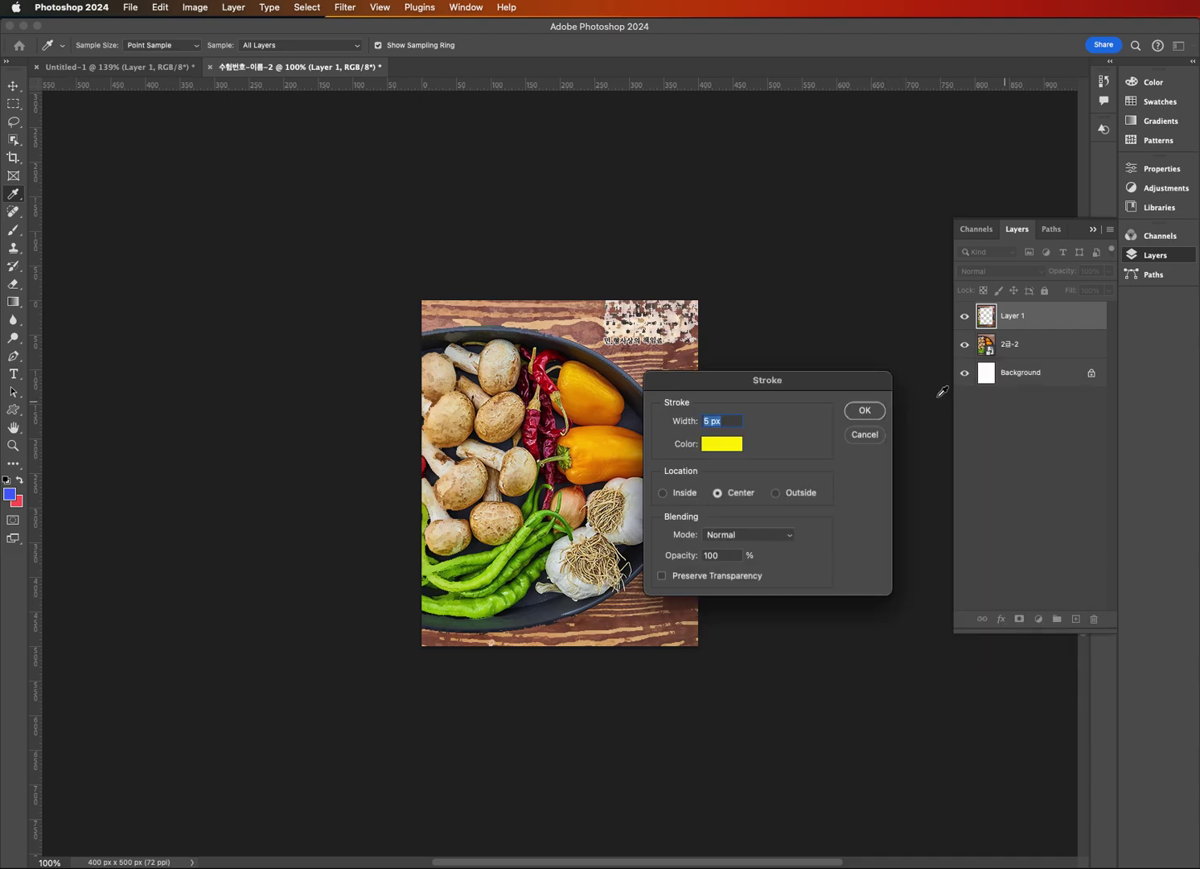
{"action": "left_click", "coordinate": [864, 410]}
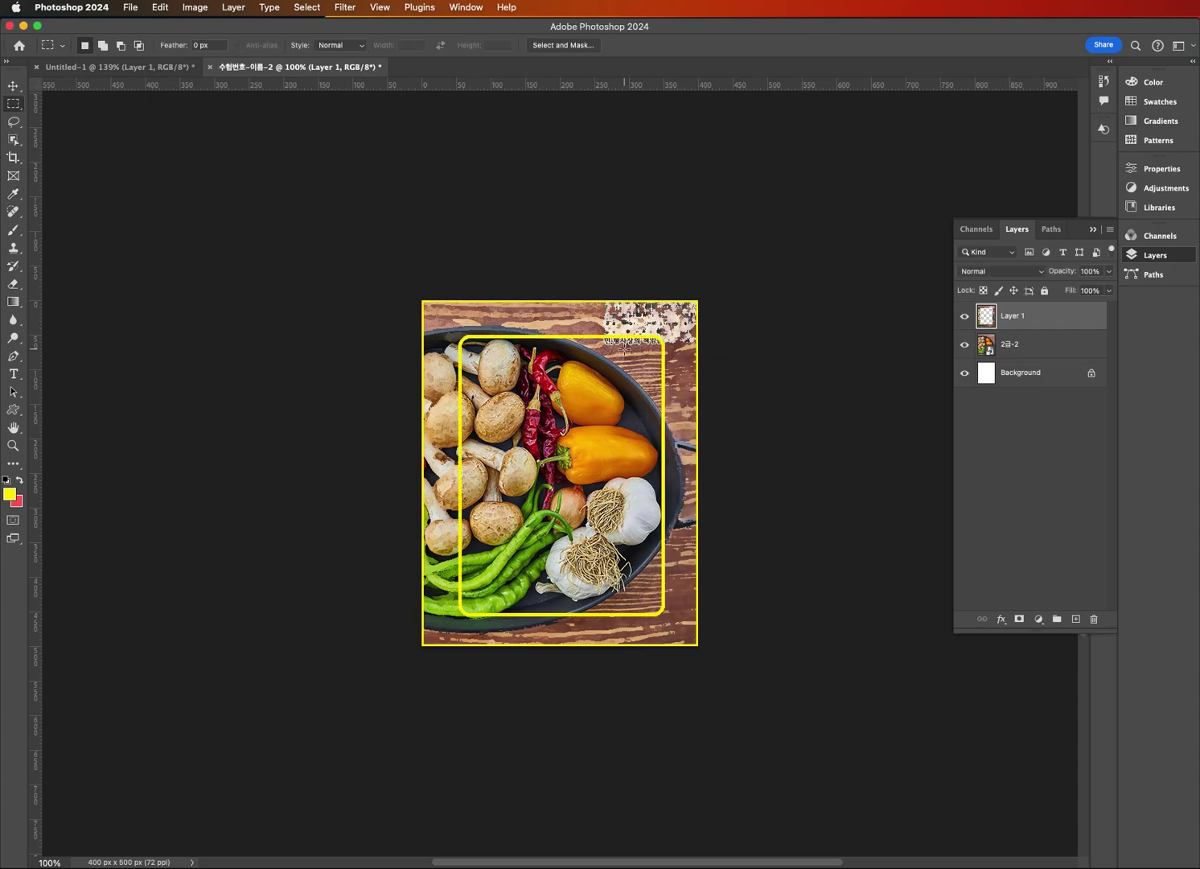
{"action": "key", "text": "super+z"}
Try the 5 px yellow stroke with Inside location on Layer 1, and undo it.
{"action": "left_click", "coordinate": [158, 8]}
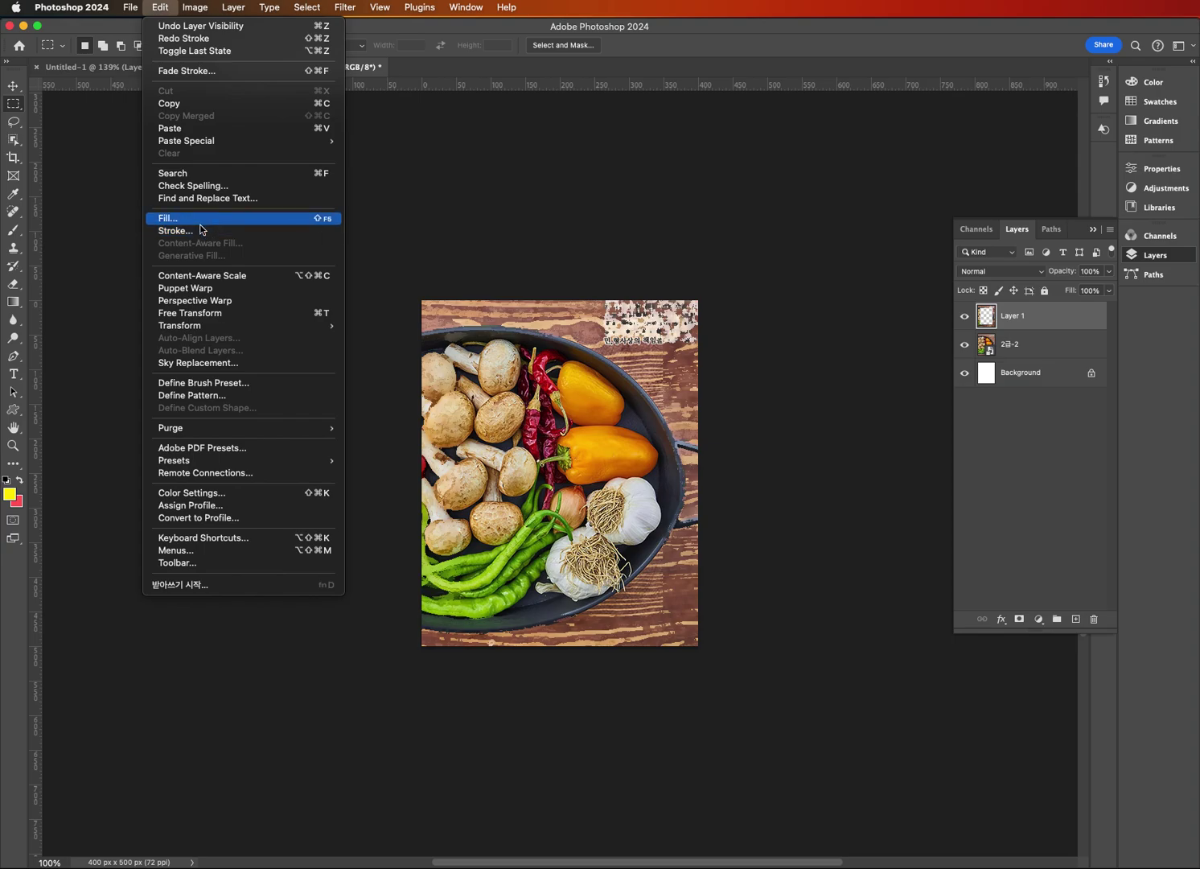
{"action": "left_click", "coordinate": [203, 231]}
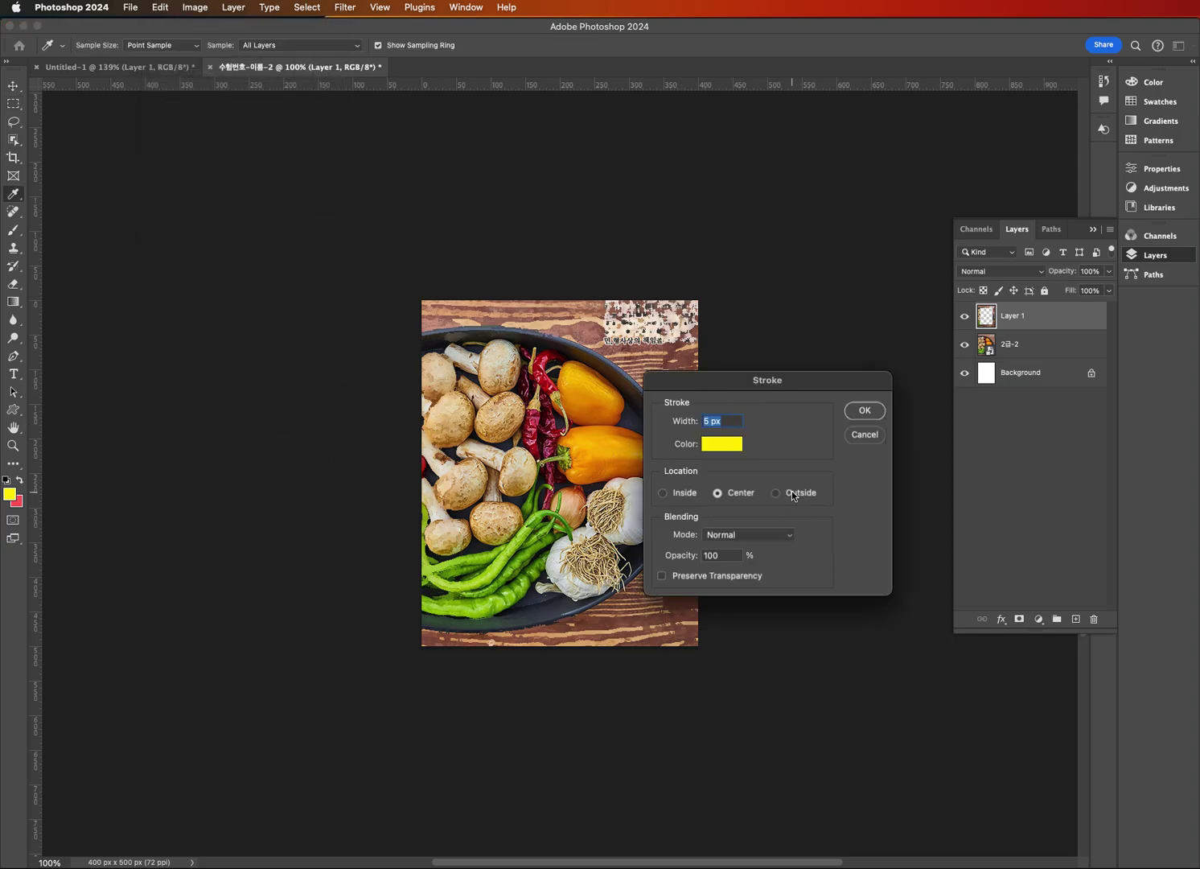
{"action": "left_click", "coordinate": [690, 492]}
{"action": "left_click", "coordinate": [868, 413]}
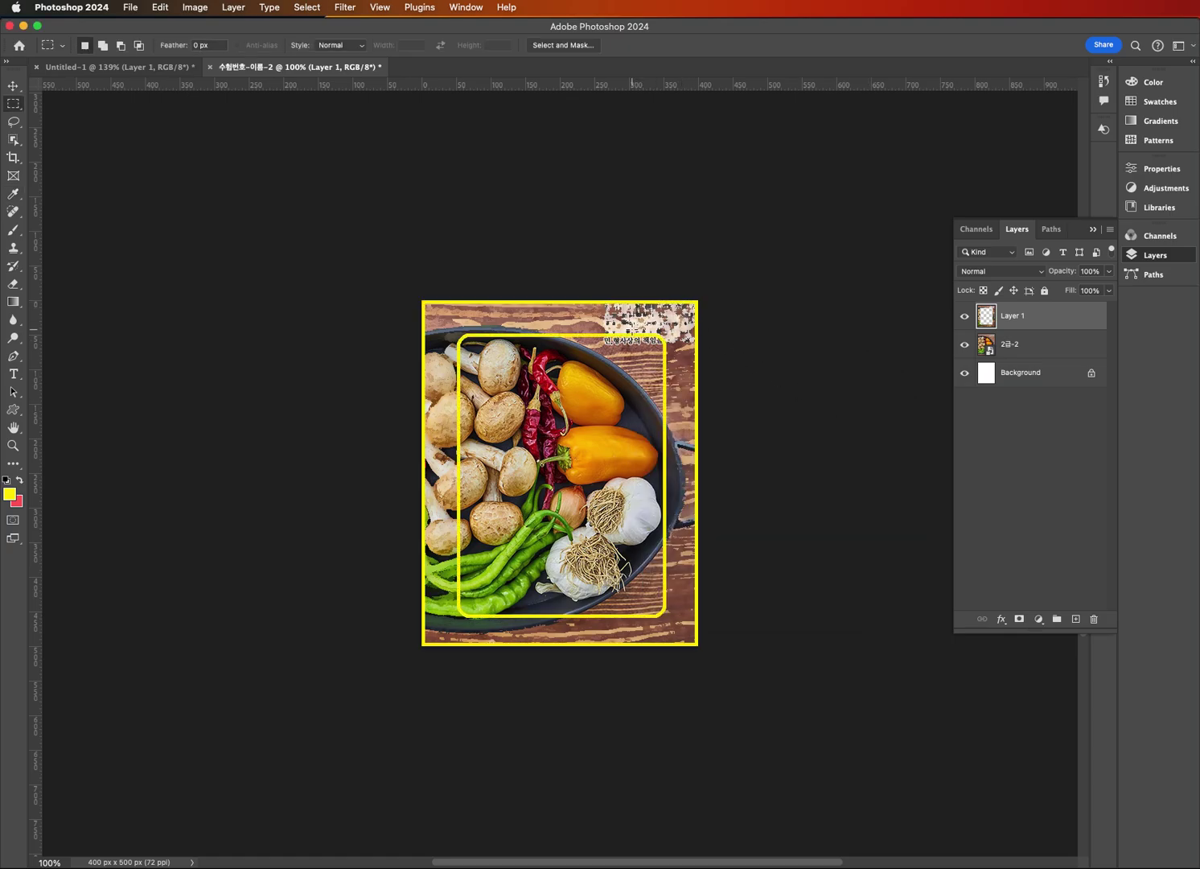
{"action": "key", "text": "super+z"}
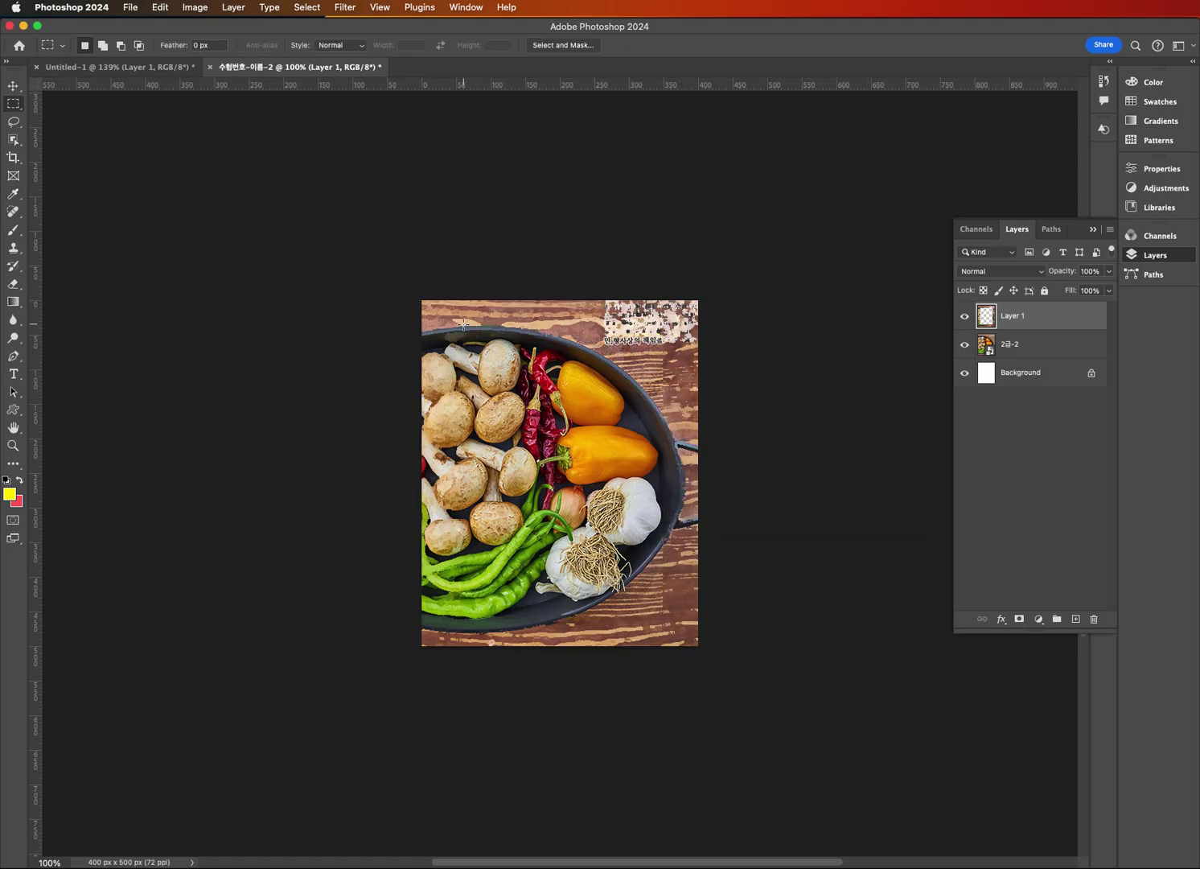
Try the 5 px yellow stroke with Outside location on Layer 1, and undo it.
{"action": "left_click", "coordinate": [166, 8]}
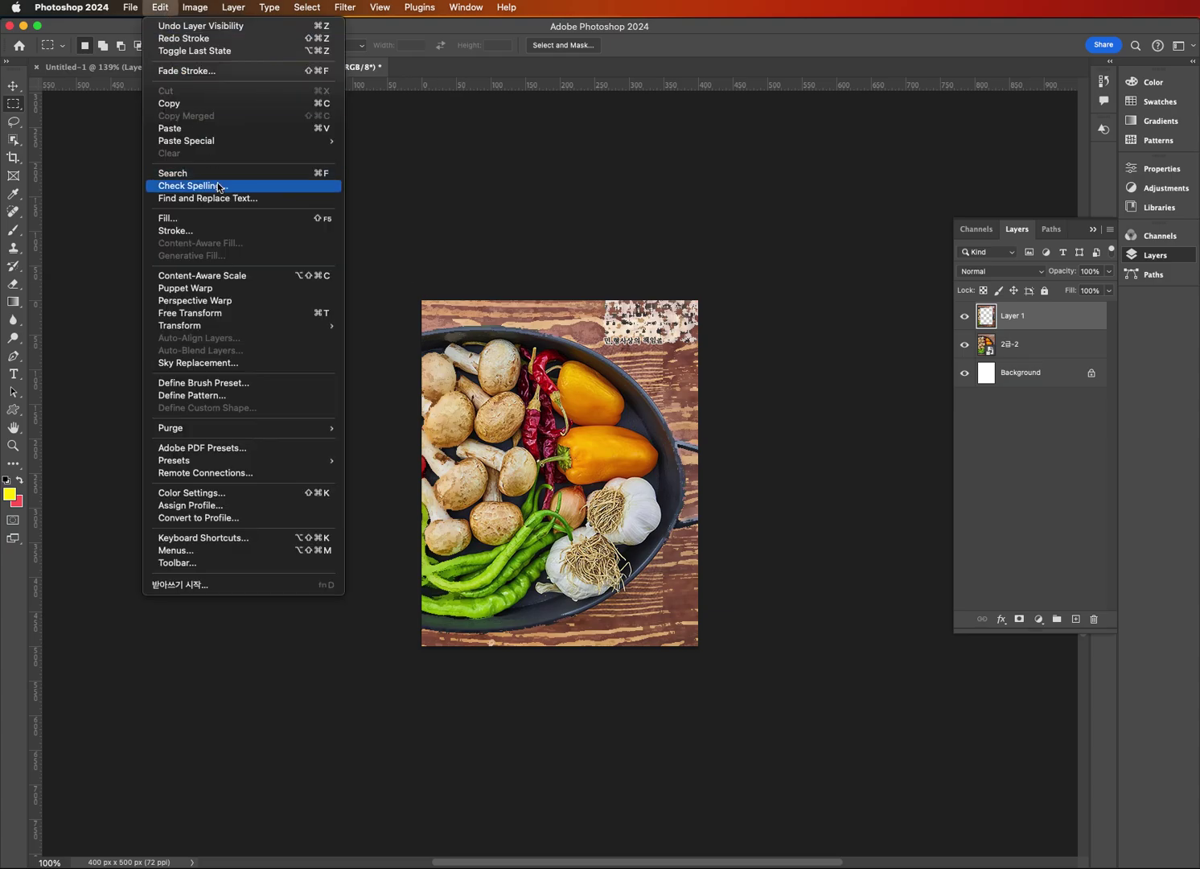
{"action": "left_click", "coordinate": [217, 231]}
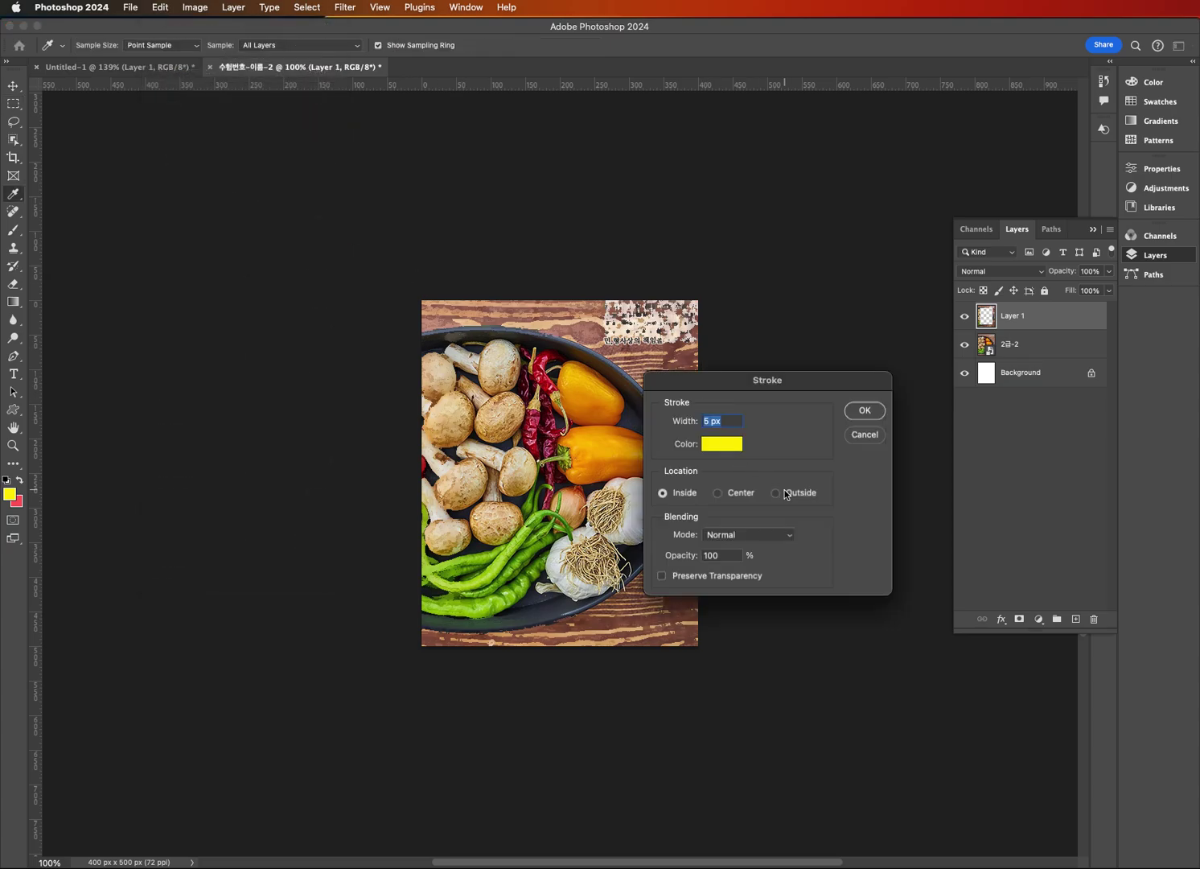
{"action": "left_click", "coordinate": [724, 422]}
{"action": "left_click", "coordinate": [869, 410]}
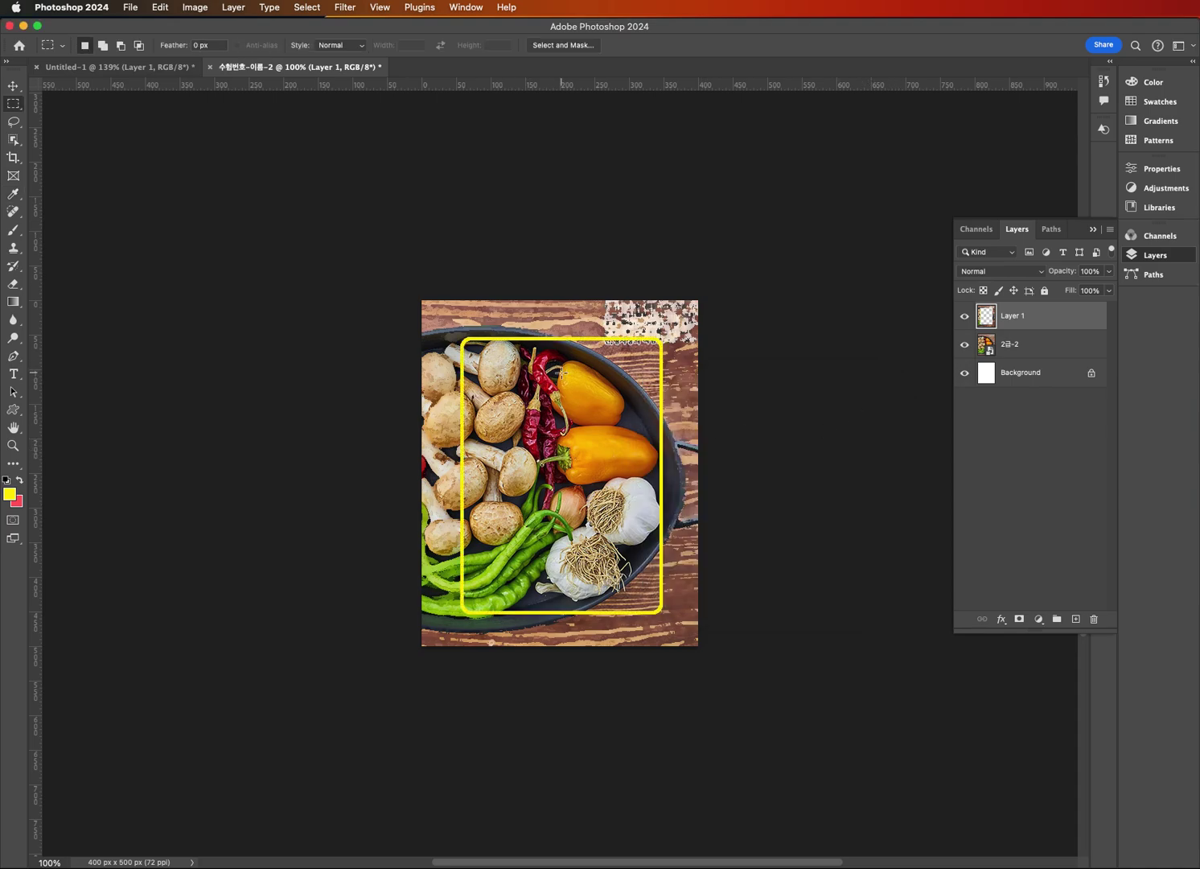
{"action": "key", "text": "super+z"}
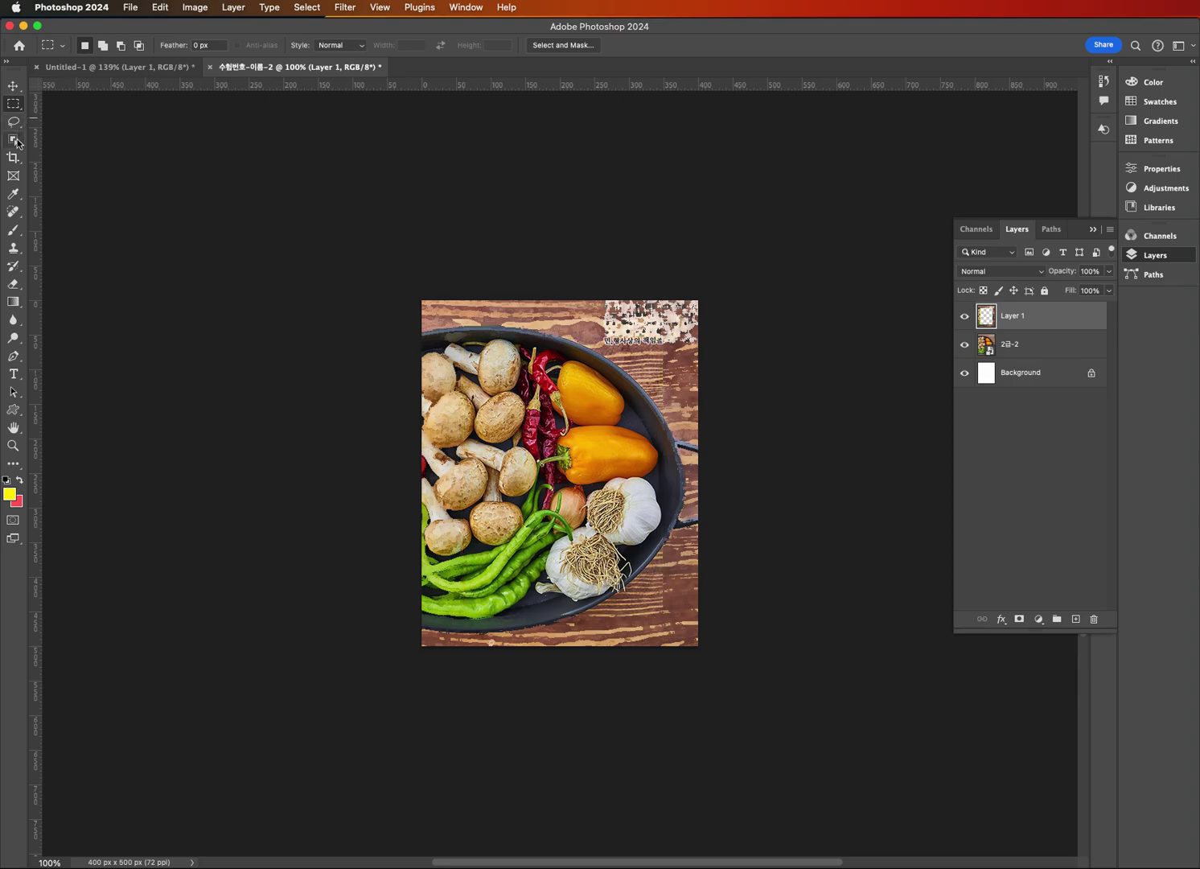
Select the empty rounded rectangle inside Layer 1's frame with the Magic Wand tool.
{"action": "right_click", "coordinate": [17, 144]}
{"action": "left_click", "coordinate": [48, 164]}
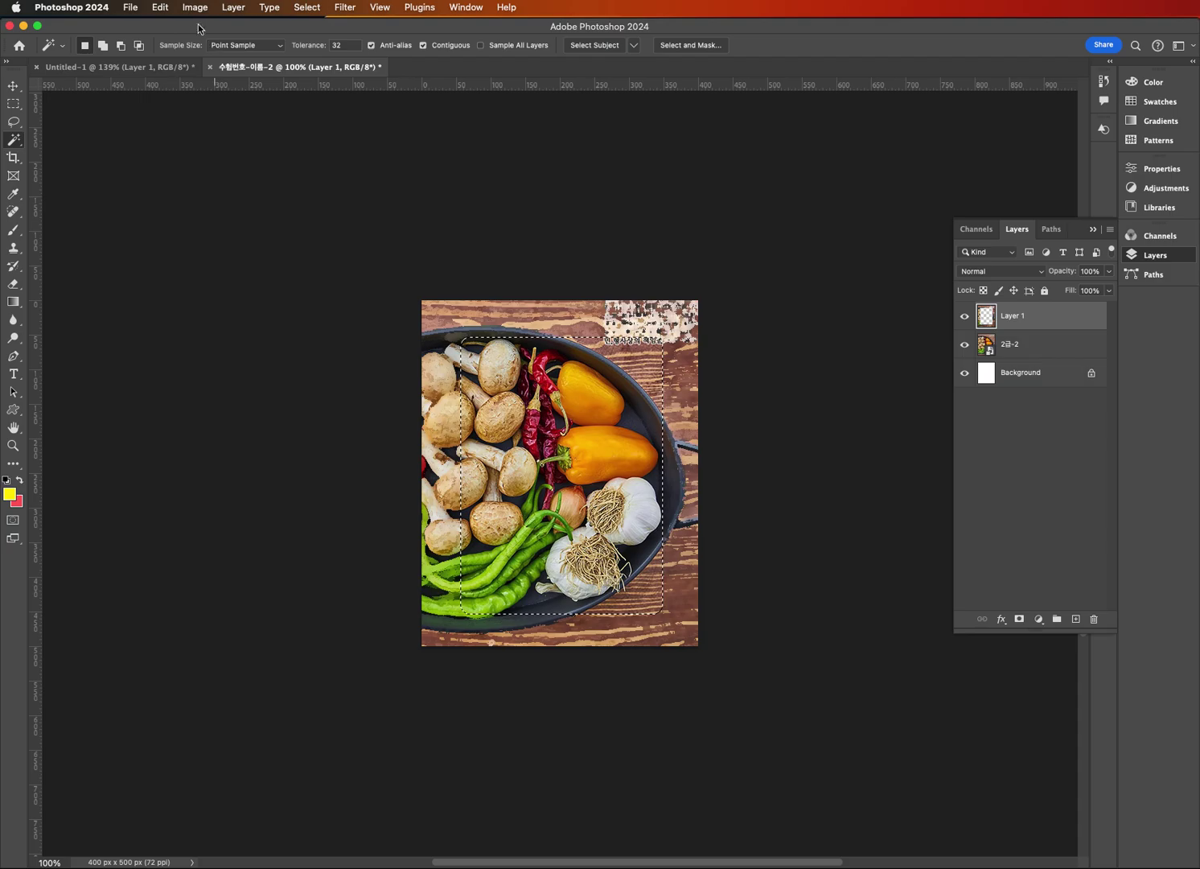
Try a 5 px yellow stroke inside the selected rounded rectangle and deselect, and undo both back to the active selection.
{"action": "left_click", "coordinate": [161, 8]}
{"action": "left_click", "coordinate": [209, 233]}
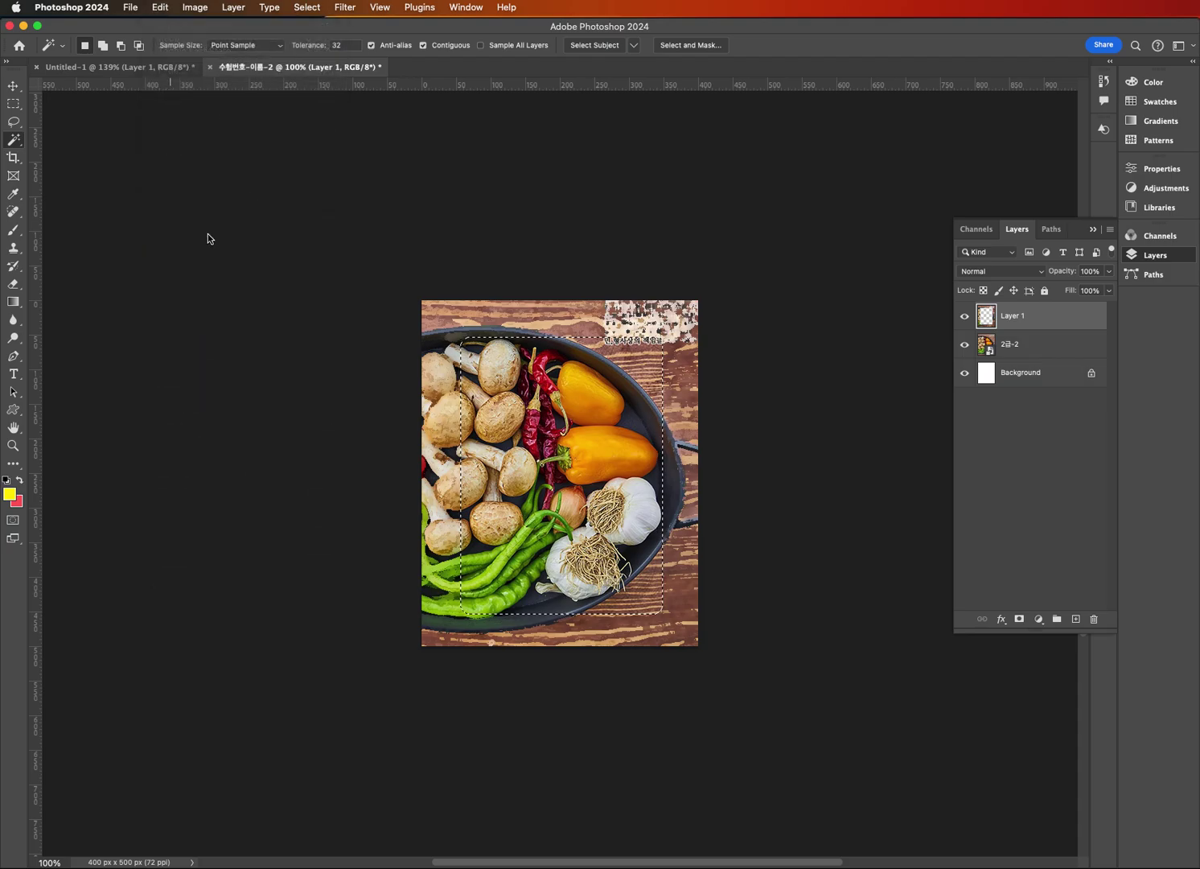
{"action": "left_click", "coordinate": [663, 492]}
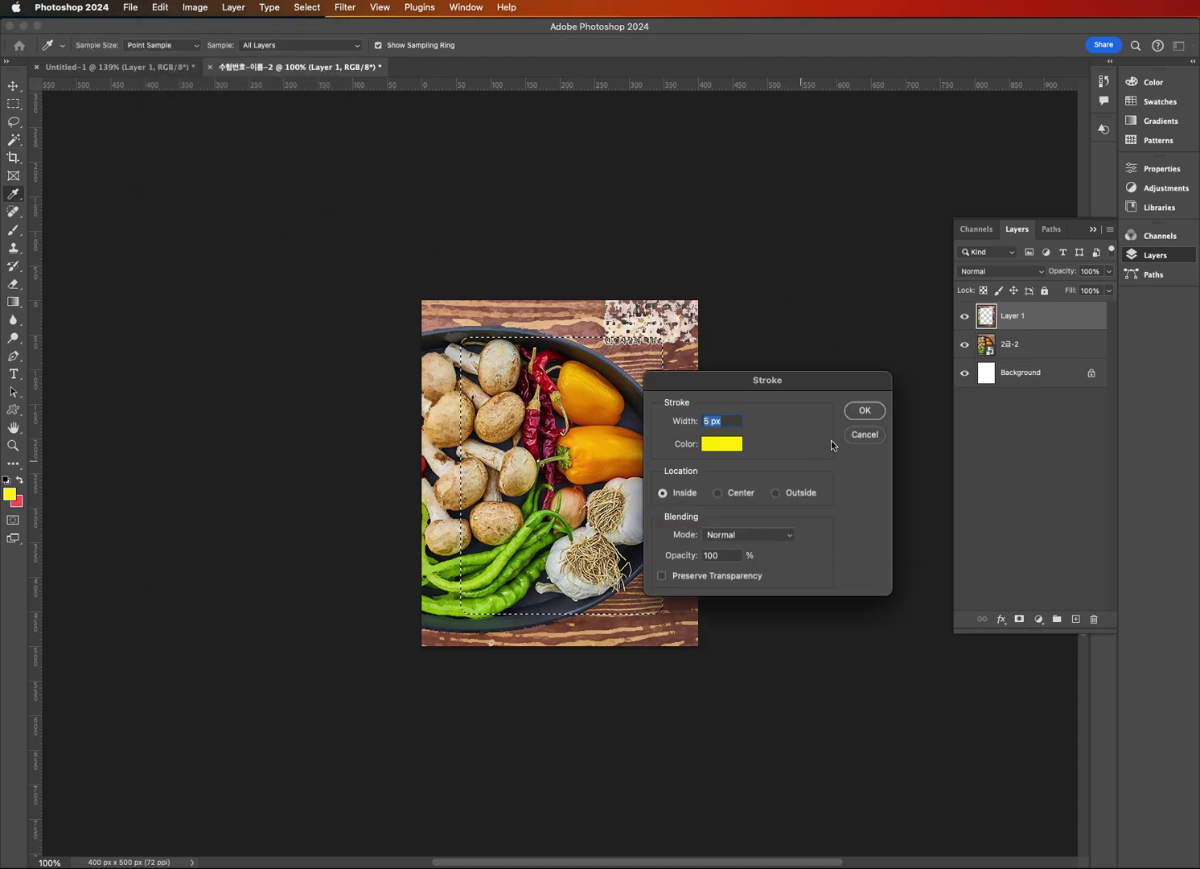
{"action": "left_click", "coordinate": [864, 412]}
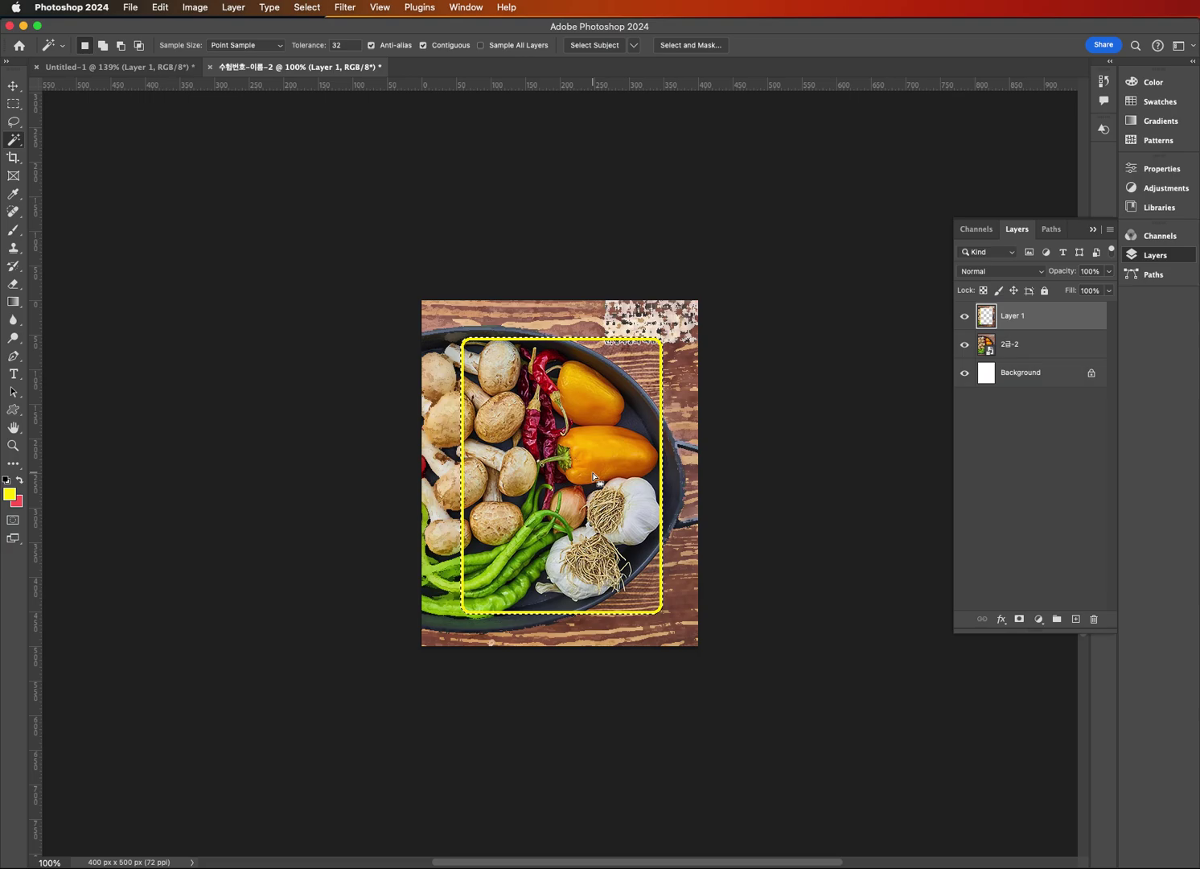
{"action": "left_click", "coordinate": [315, 9]}
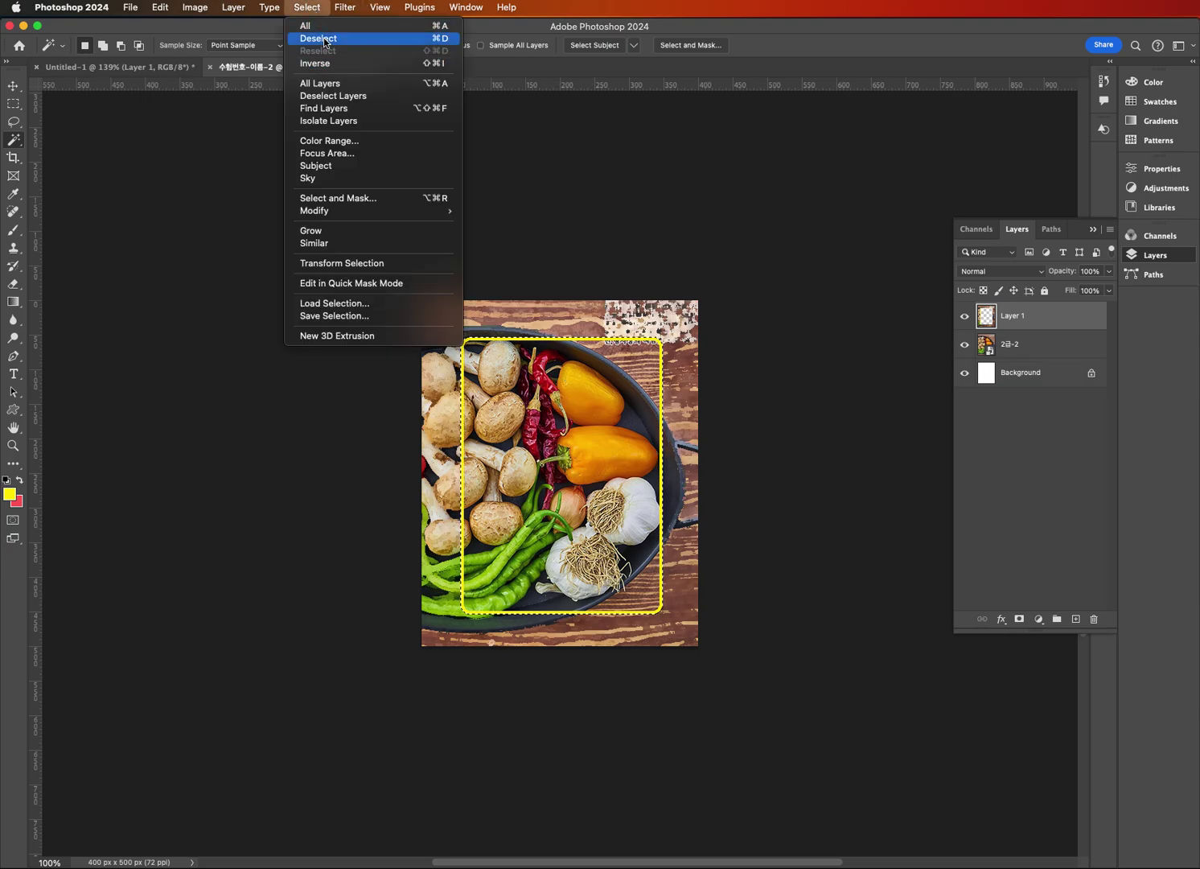
{"action": "left_click", "coordinate": [326, 42]}
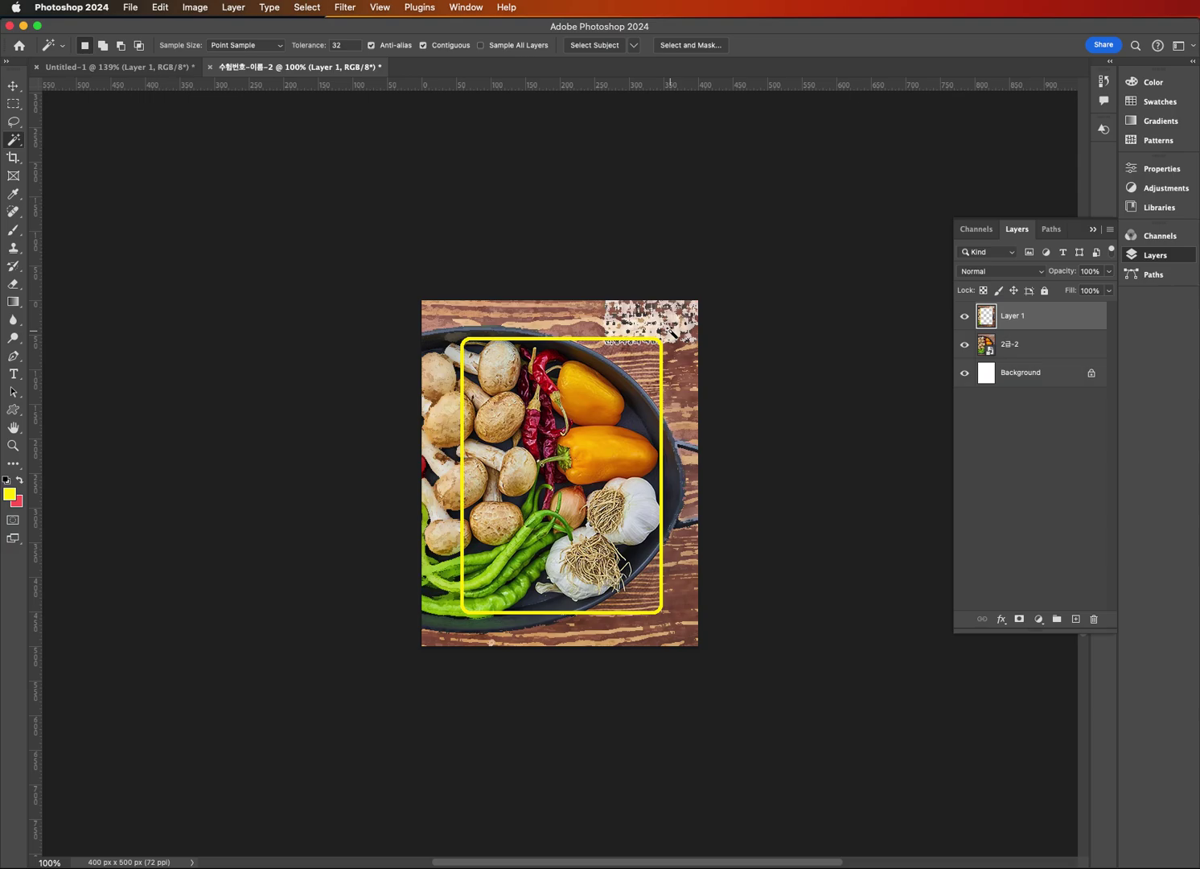
{"action": "key", "text": "super+z"}
{"action": "key", "text": "super+z"}
Stroke the inside of the rounded rectangular selection with 5 px white, and deselect.
{"action": "left_click", "coordinate": [161, 7]}
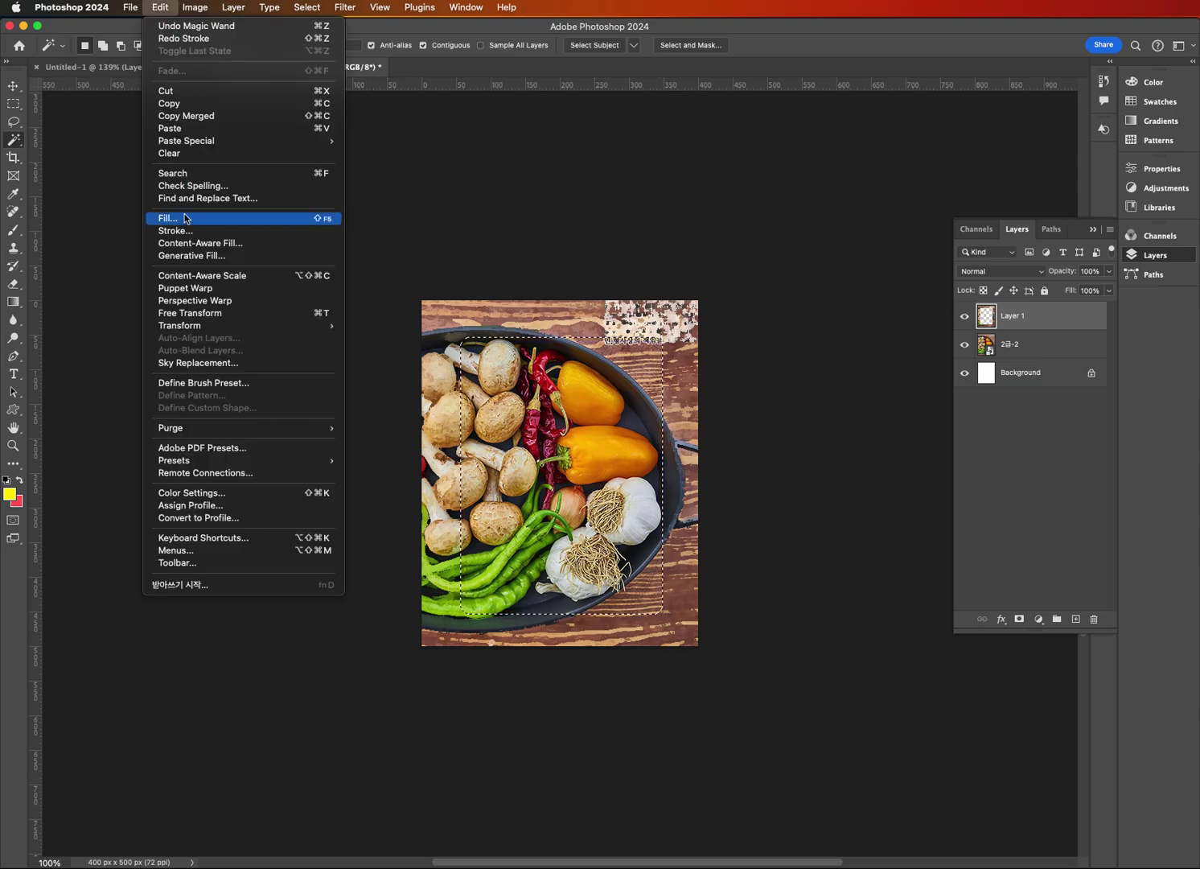
{"action": "left_click", "coordinate": [181, 230]}
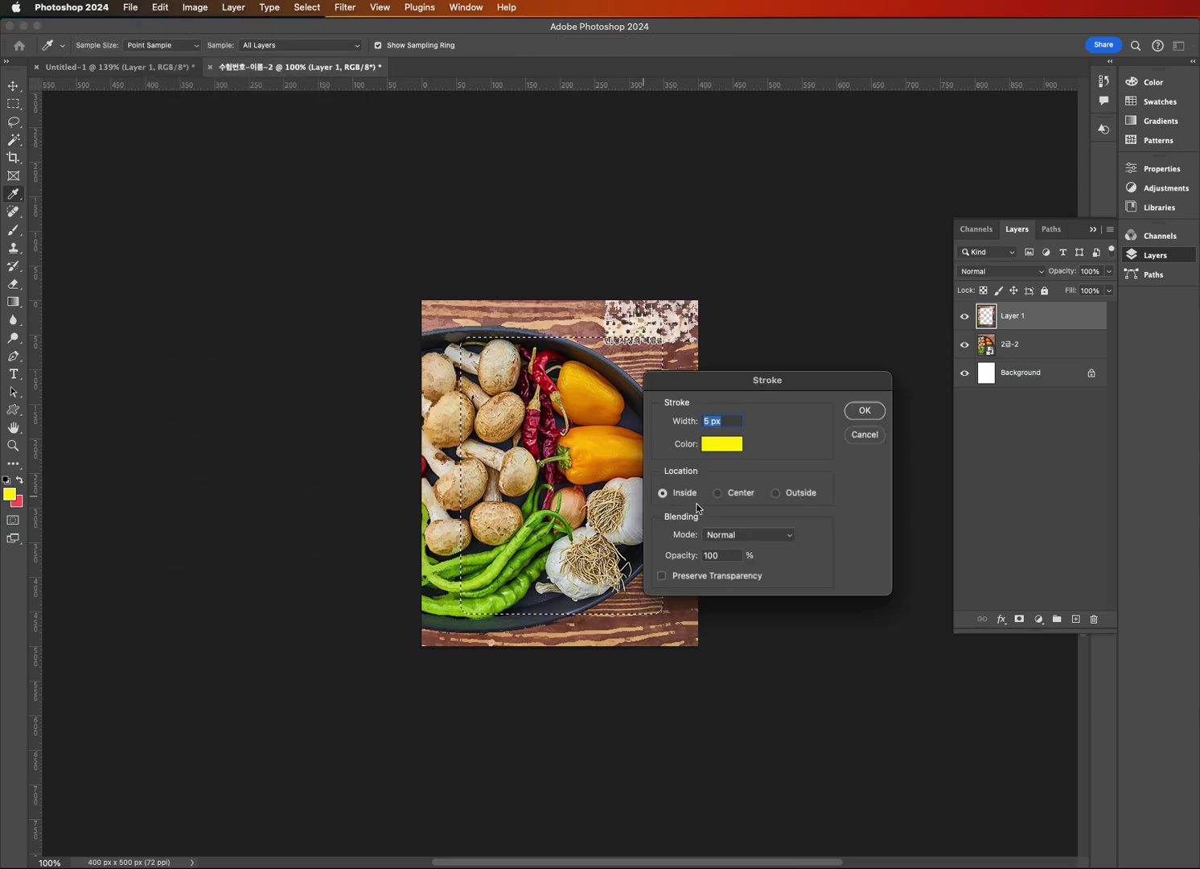
{"action": "left_click", "coordinate": [715, 445]}
{"action": "left_click", "coordinate": [707, 410]}
{"action": "left_click", "coordinate": [1015, 402]}
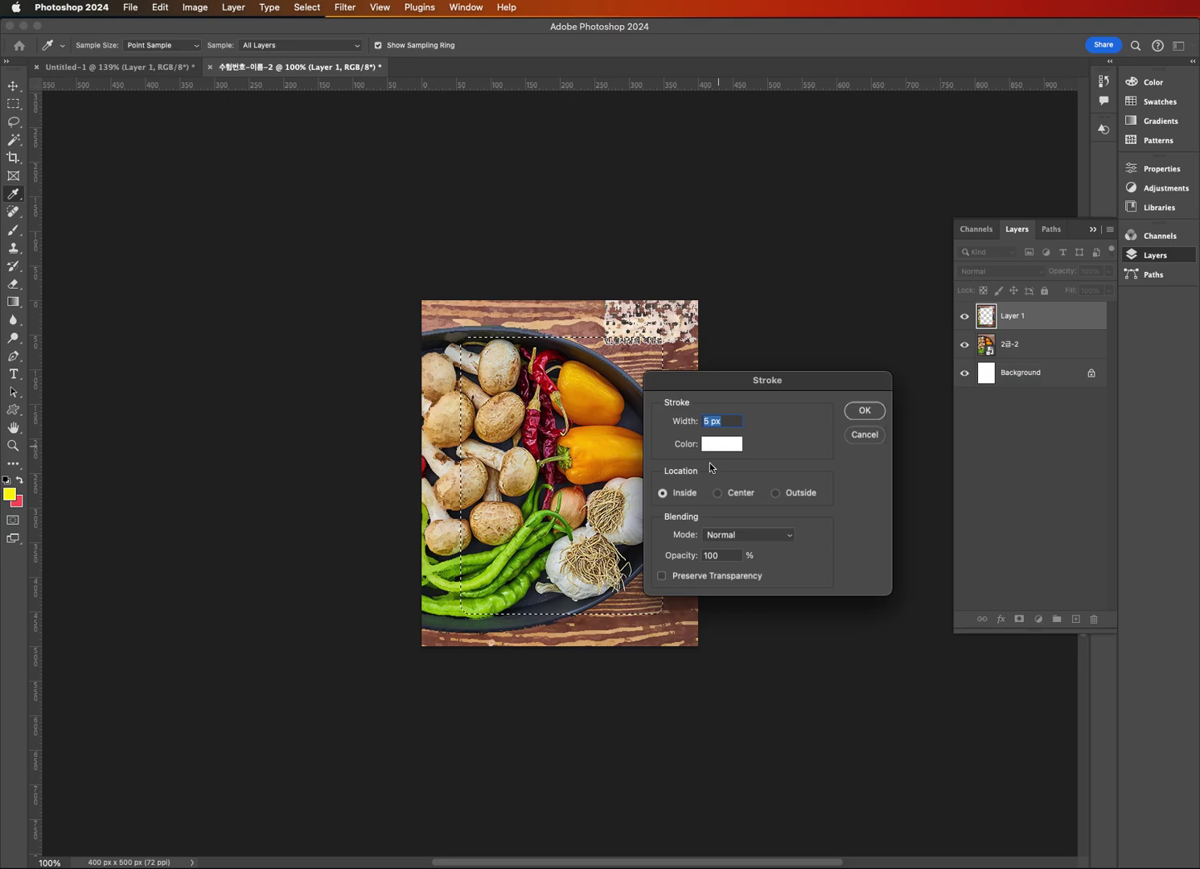
{"action": "left_click", "coordinate": [865, 410]}
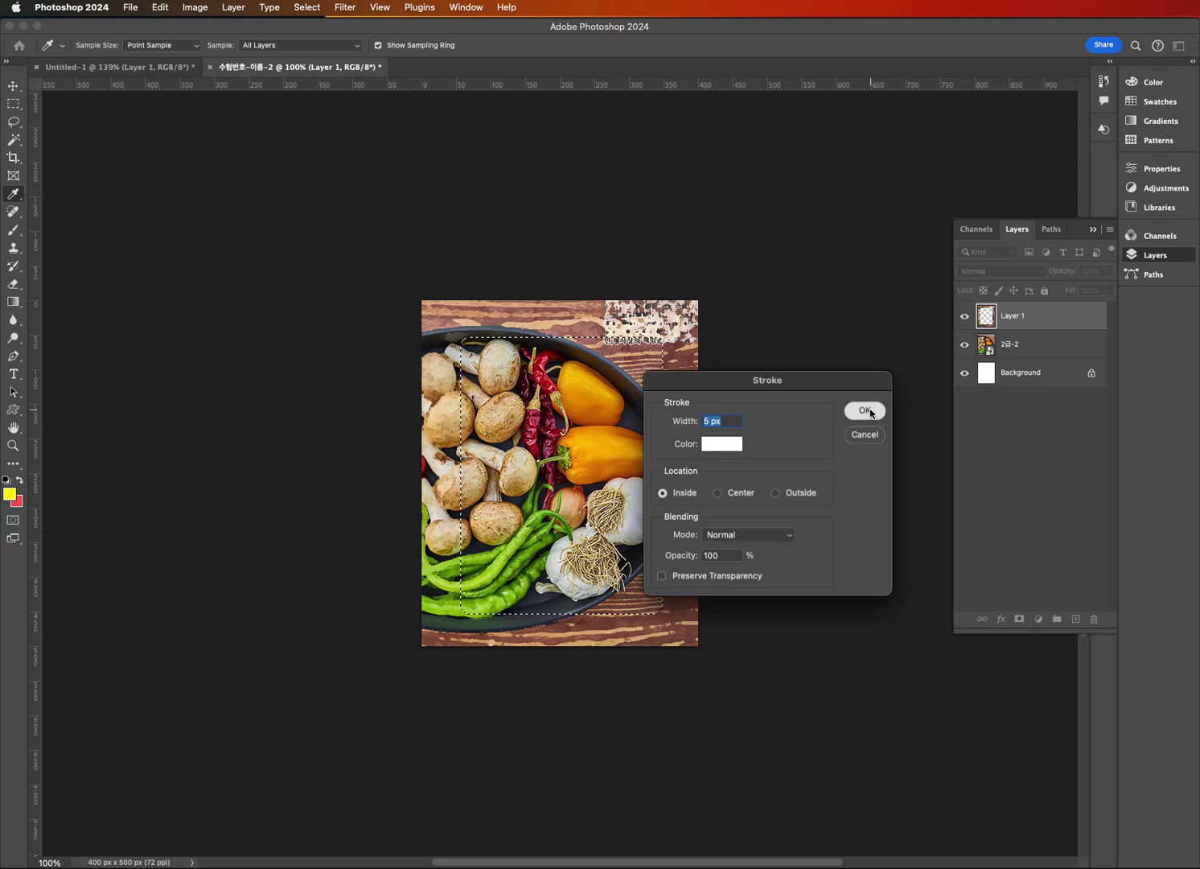
{"action": "left_click", "coordinate": [307, 8]}
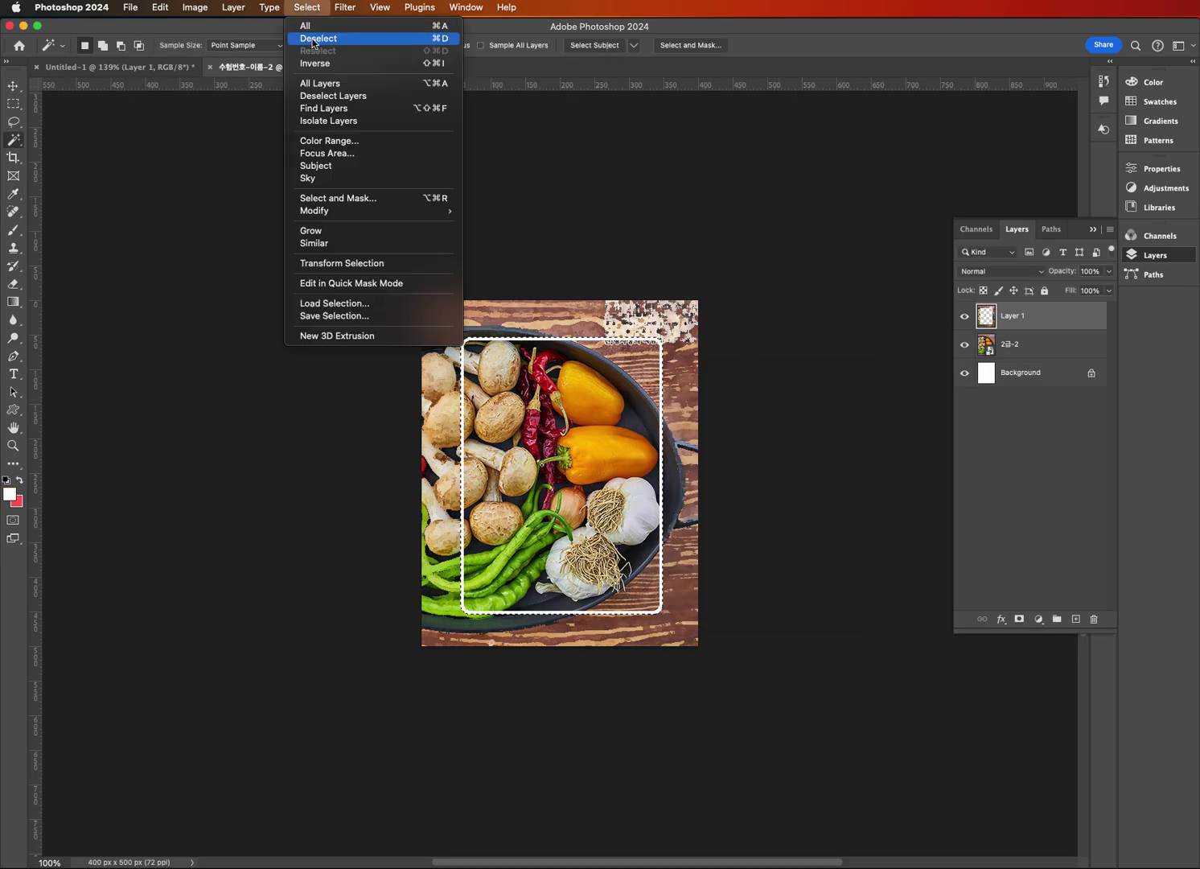
{"action": "left_click", "coordinate": [313, 41]}
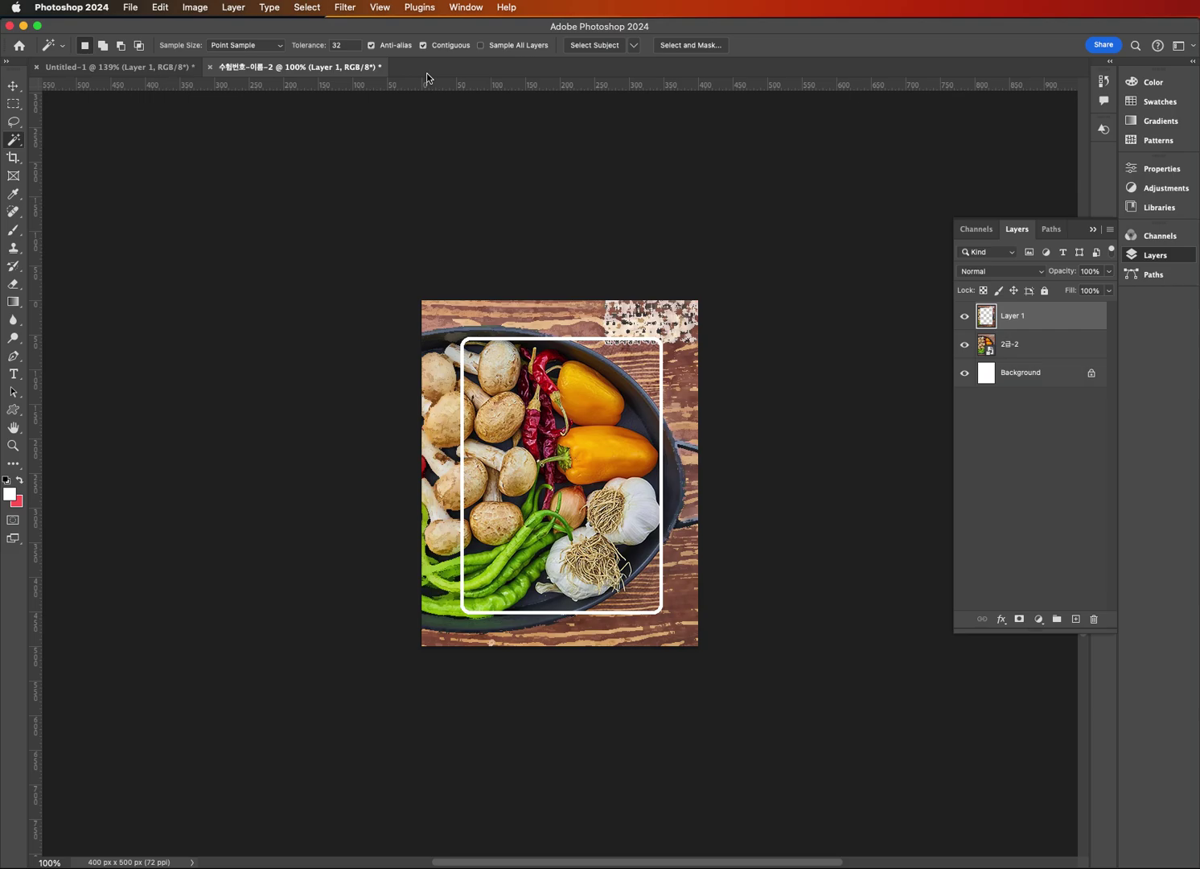
Add a Drop Shadow layer style to Layer 1 with a 120° angle.
{"action": "left_click", "coordinate": [1002, 619]}
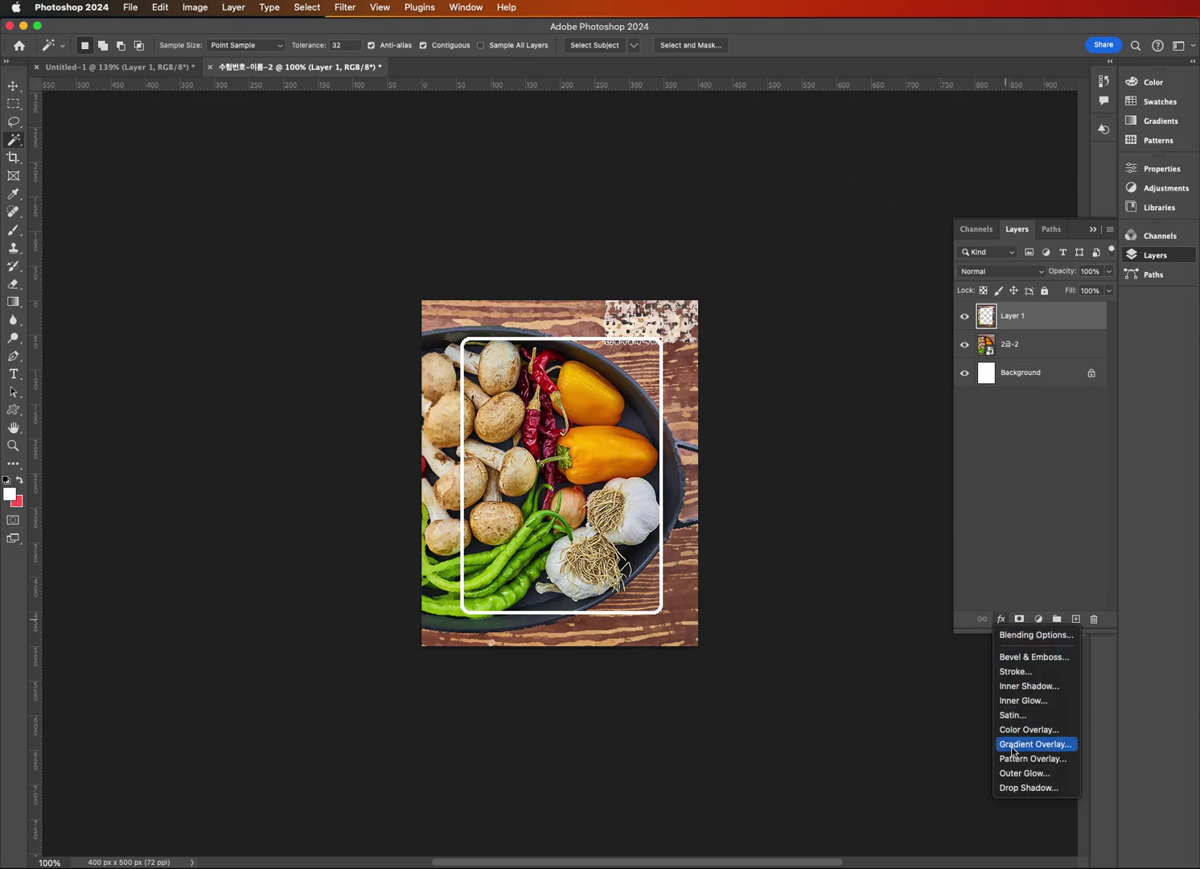
{"action": "left_click", "coordinate": [1024, 787]}
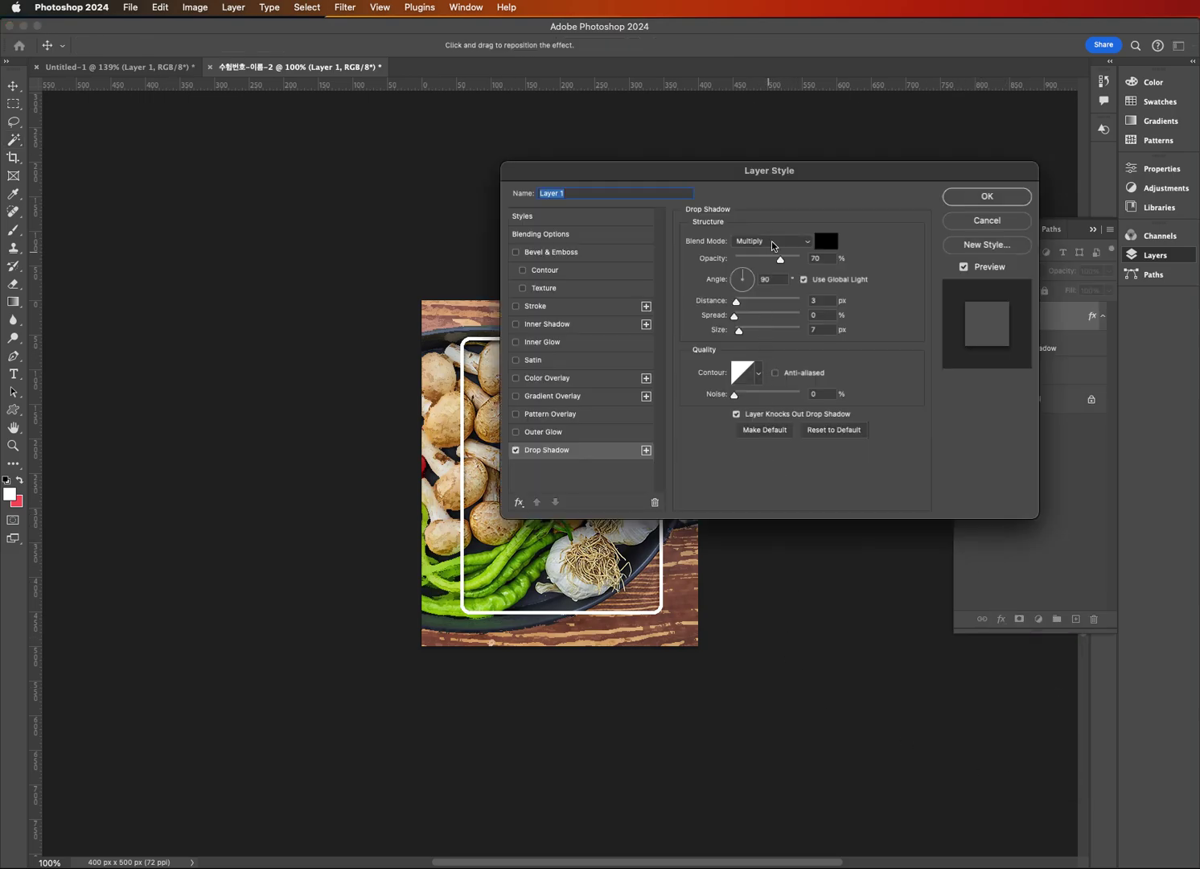
{"action": "left_click_drag", "start_coordinate": [735, 172], "coordinate": [888, 161]}
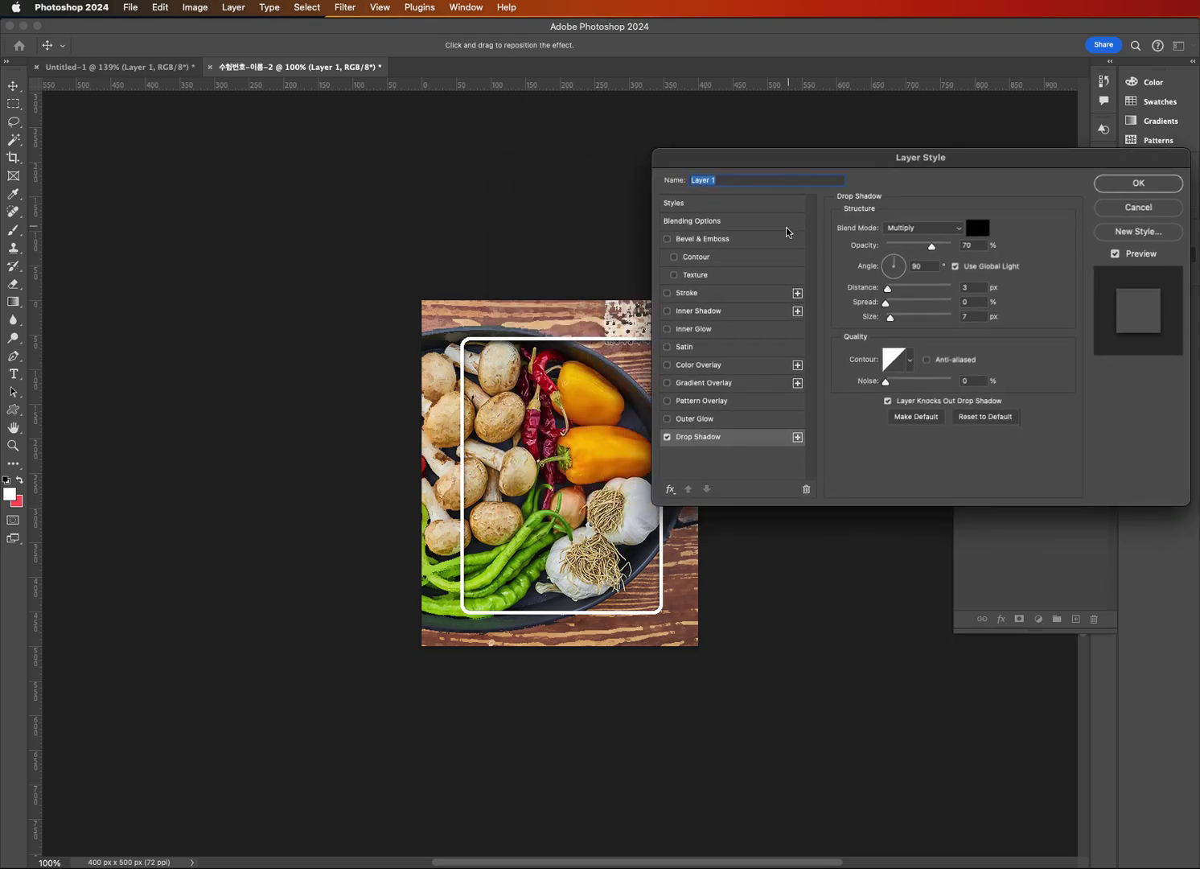
{"action": "left_click", "coordinate": [920, 265]}
{"action": "type", "text": "120"}
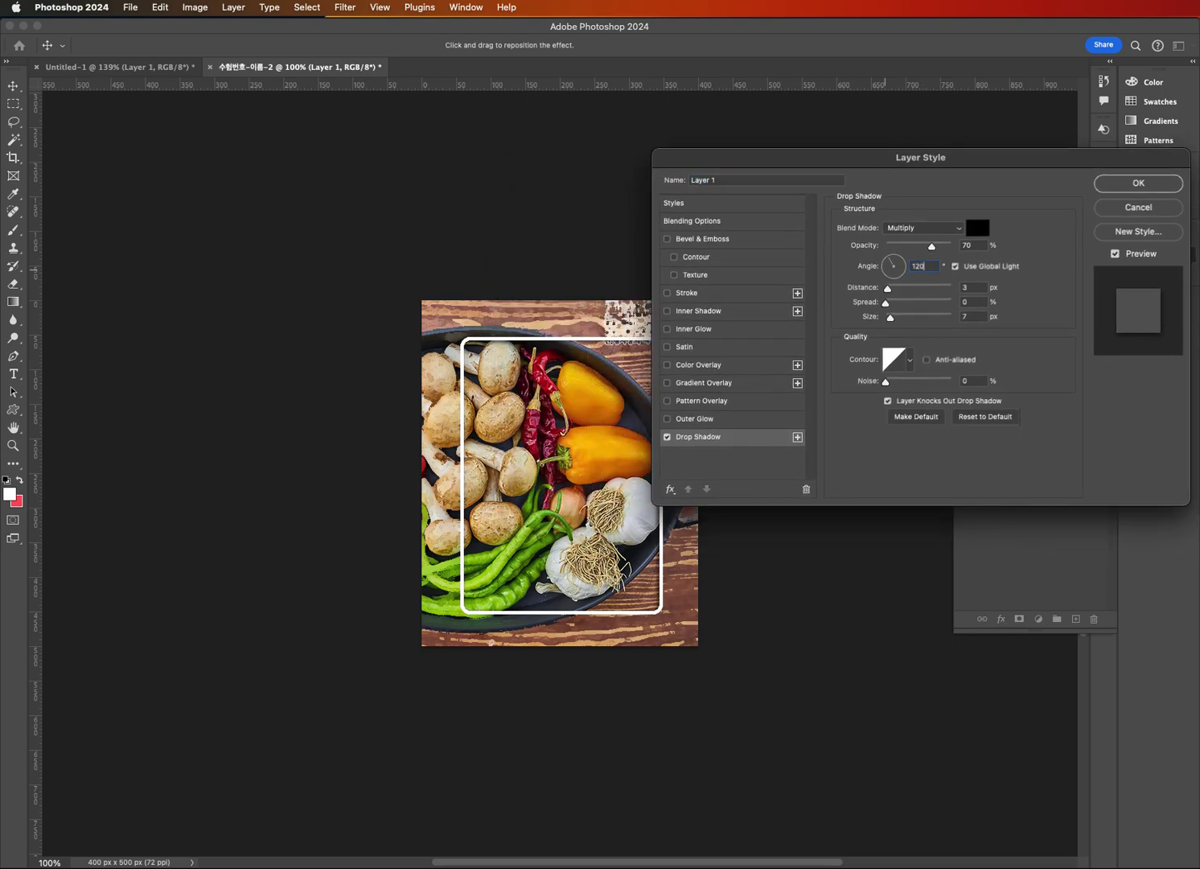
{"action": "left_click", "coordinate": [966, 244]}
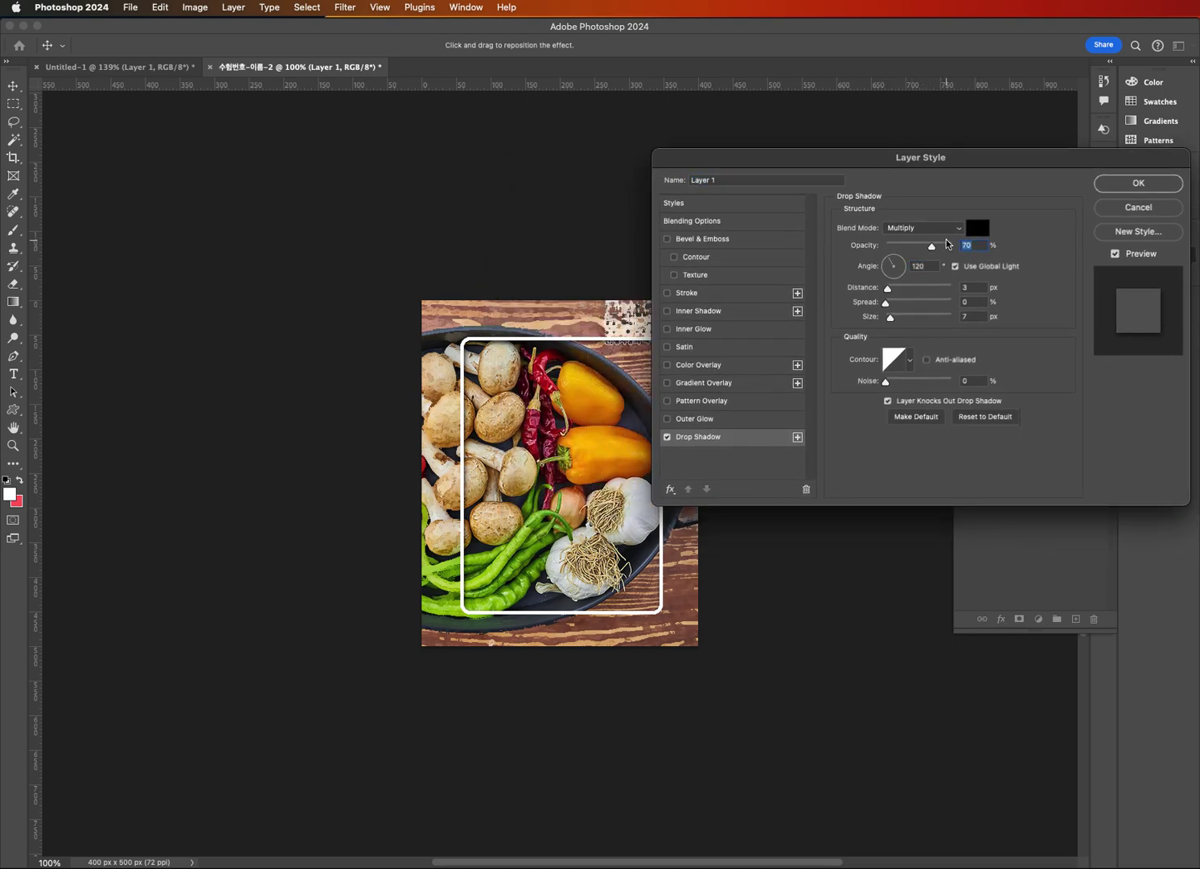
{"action": "key", "text": "Tab"}
{"action": "key", "text": "Tab"}
{"action": "key", "text": "Tab"}
{"action": "key", "text": "Tab"}
{"action": "left_click", "coordinate": [1138, 192]}
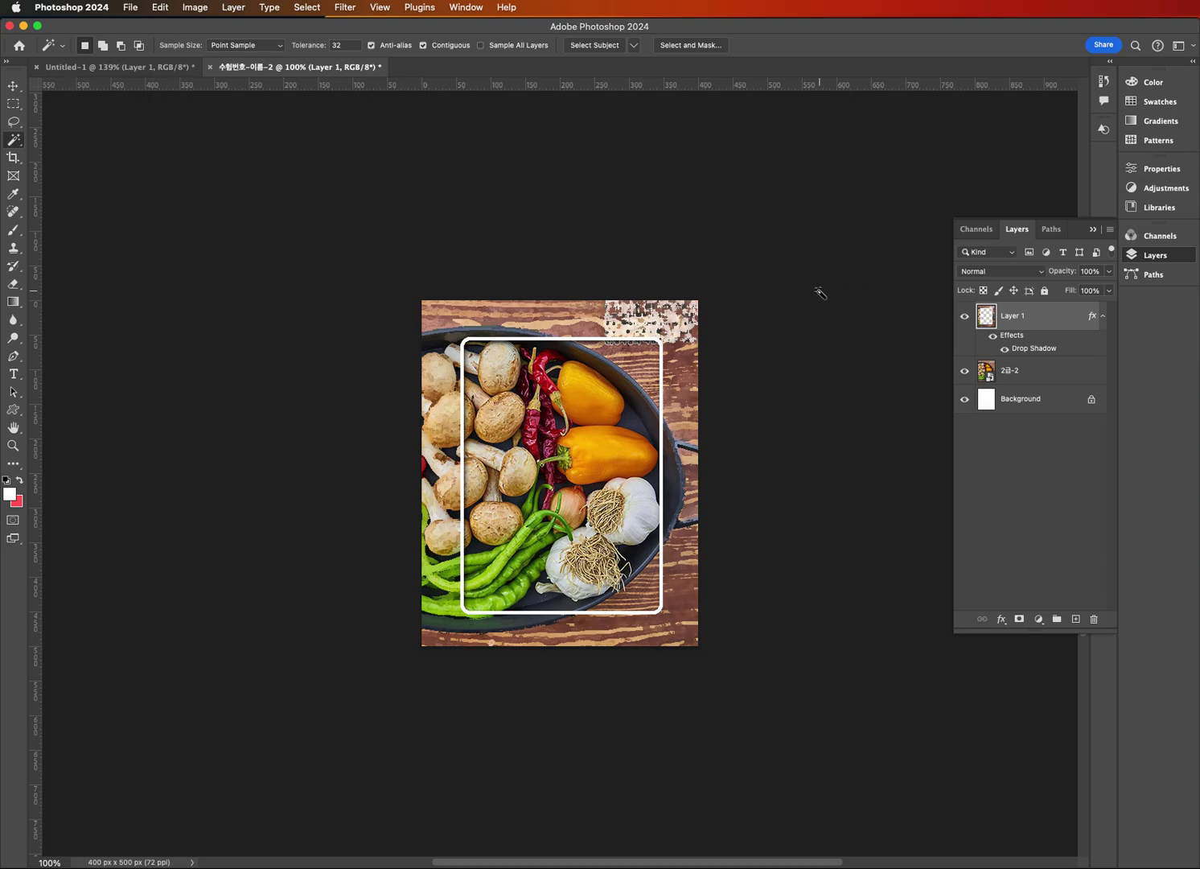
Open the source images 2급-3.jpg and 2급-4.jpg from the file browser as separate documents.
{"action": "key", "text": "super+Tab"}
{"action": "left_click", "coordinate": [1108, 394]}
{"action": "left_click", "coordinate": [1182, 388], "text": "super"}
{"action": "left_click_drag", "start_coordinate": [1183, 388], "coordinate": [791, 67]}
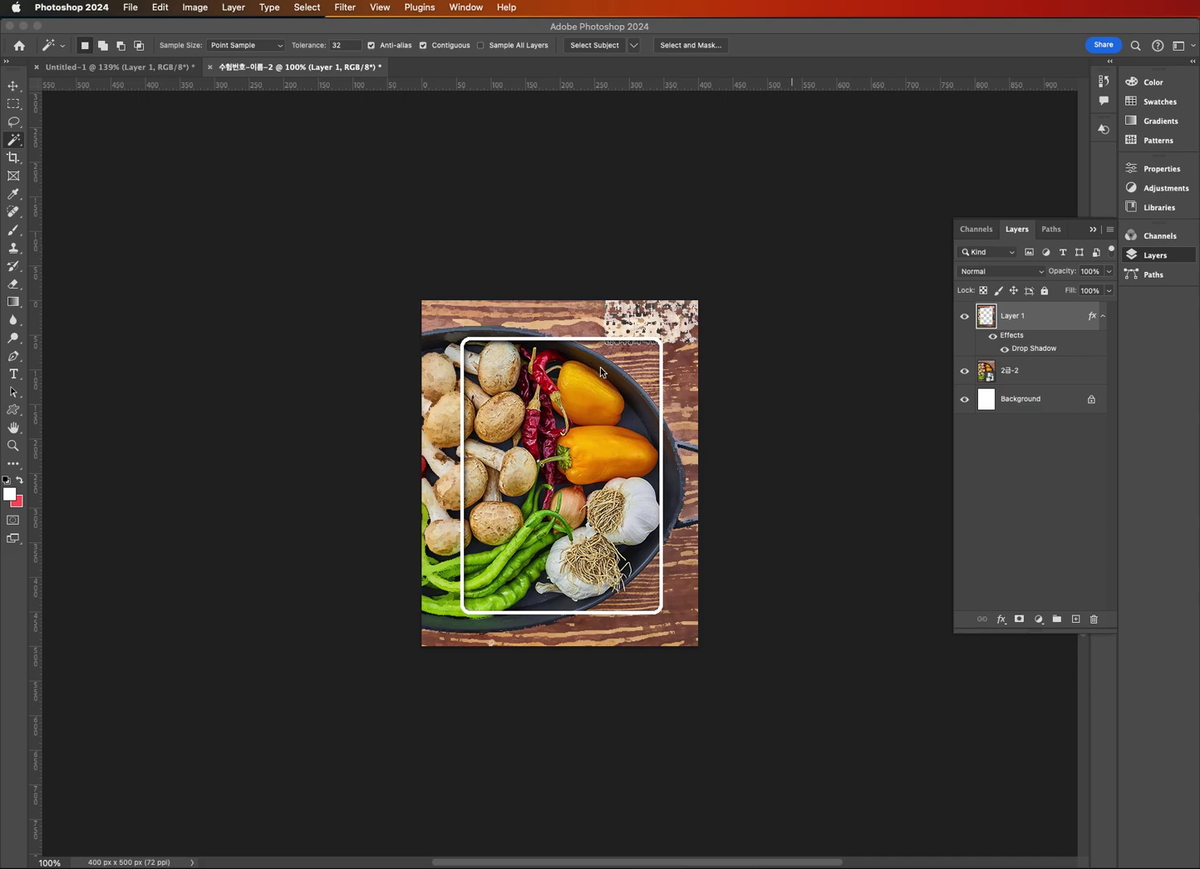
Select the hand together with the flower in 2급-3.jpg using the Object Selection tool, adding the flower to the selection.
{"action": "left_click", "coordinate": [15, 87]}
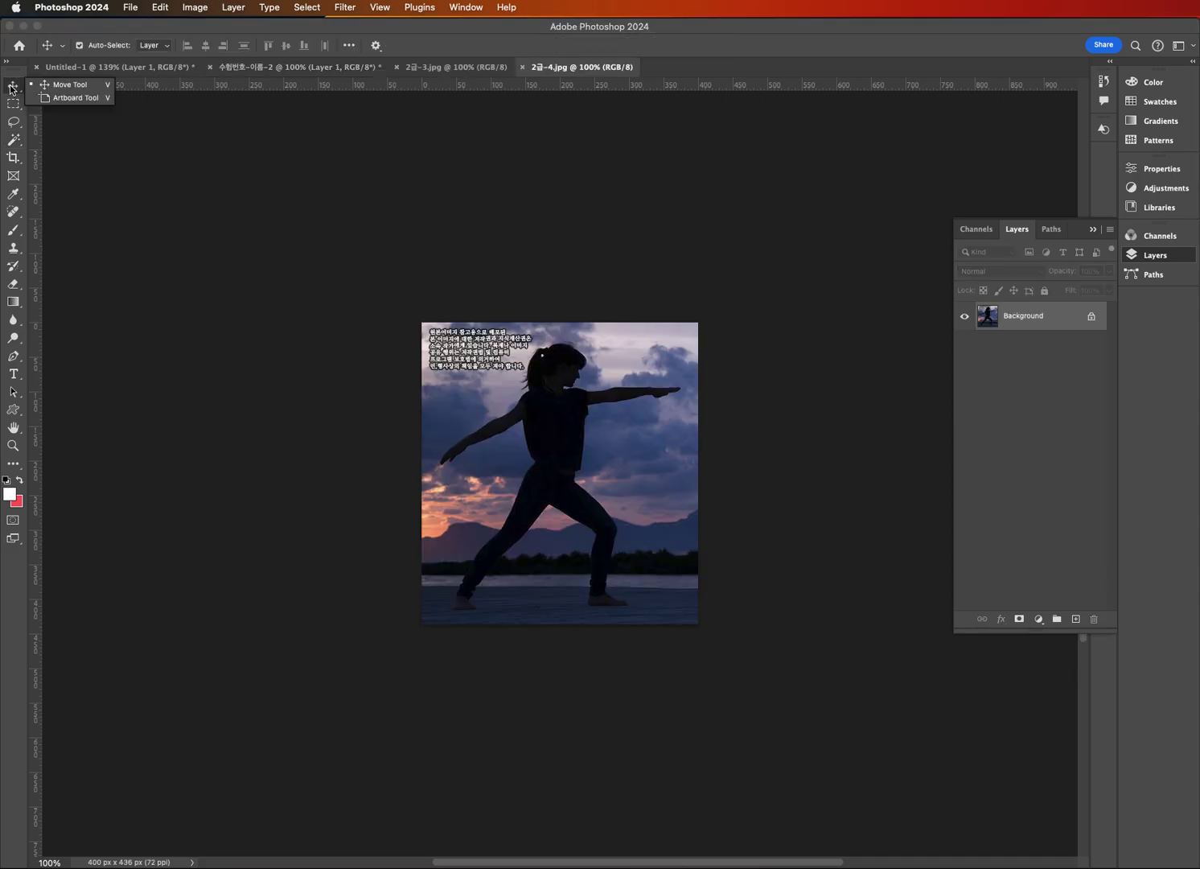
{"action": "left_click", "coordinate": [437, 70]}
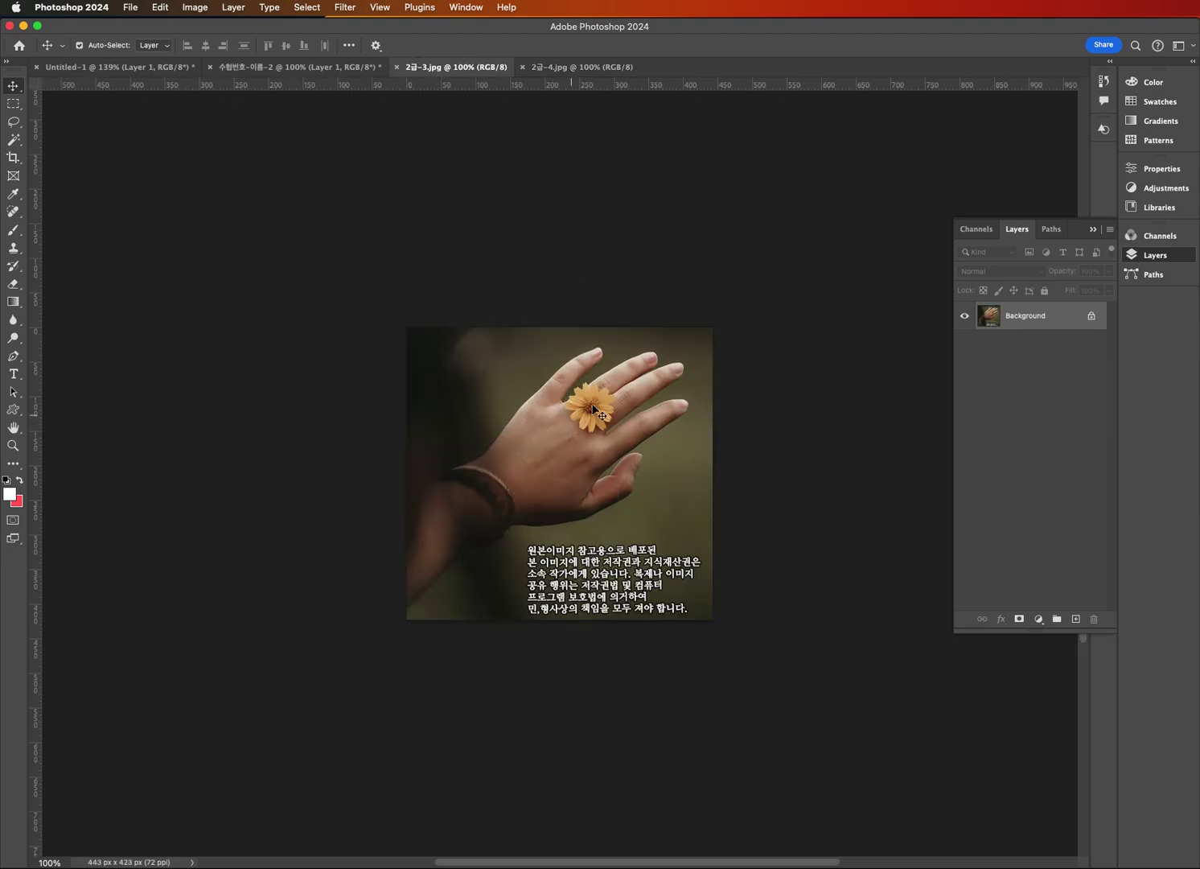
{"action": "left_click", "coordinate": [13, 143]}
{"action": "right_click", "coordinate": [13, 142]}
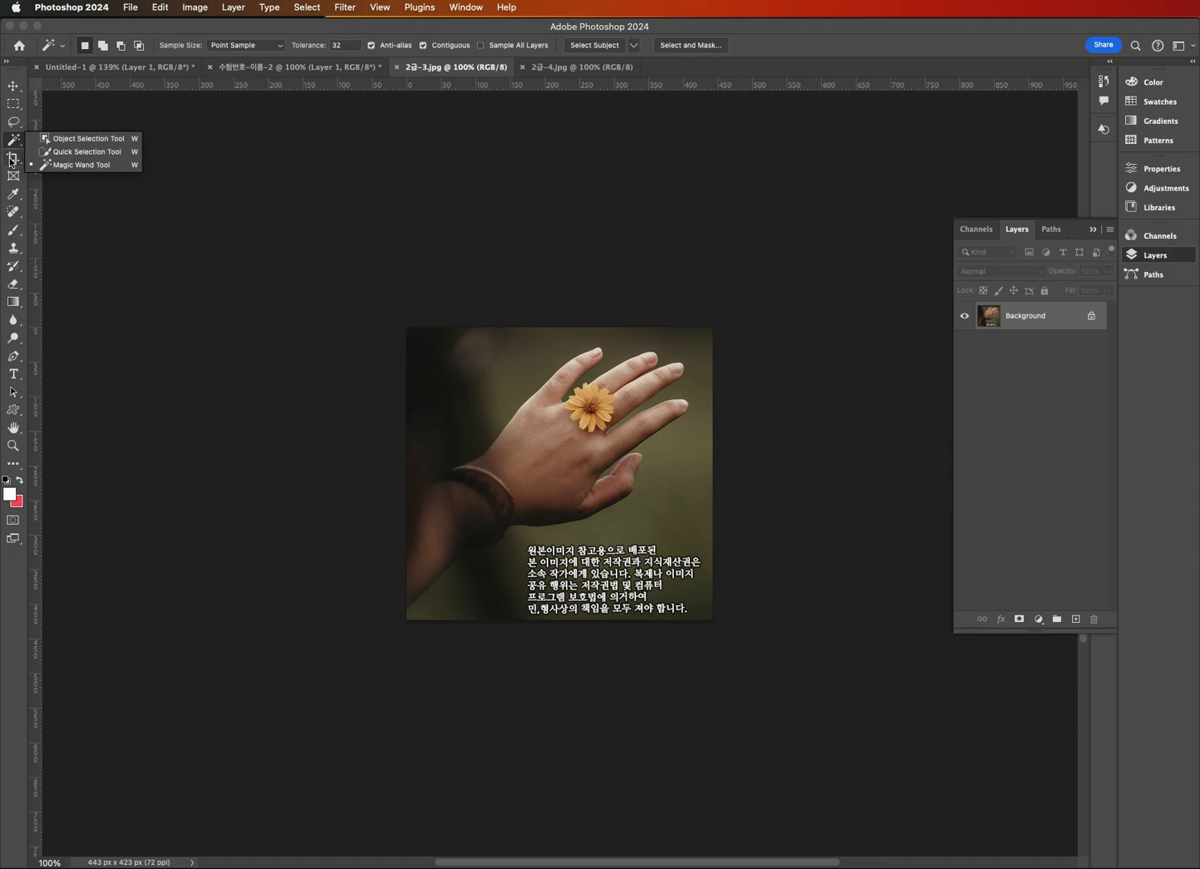
{"action": "left_click", "coordinate": [89, 139]}
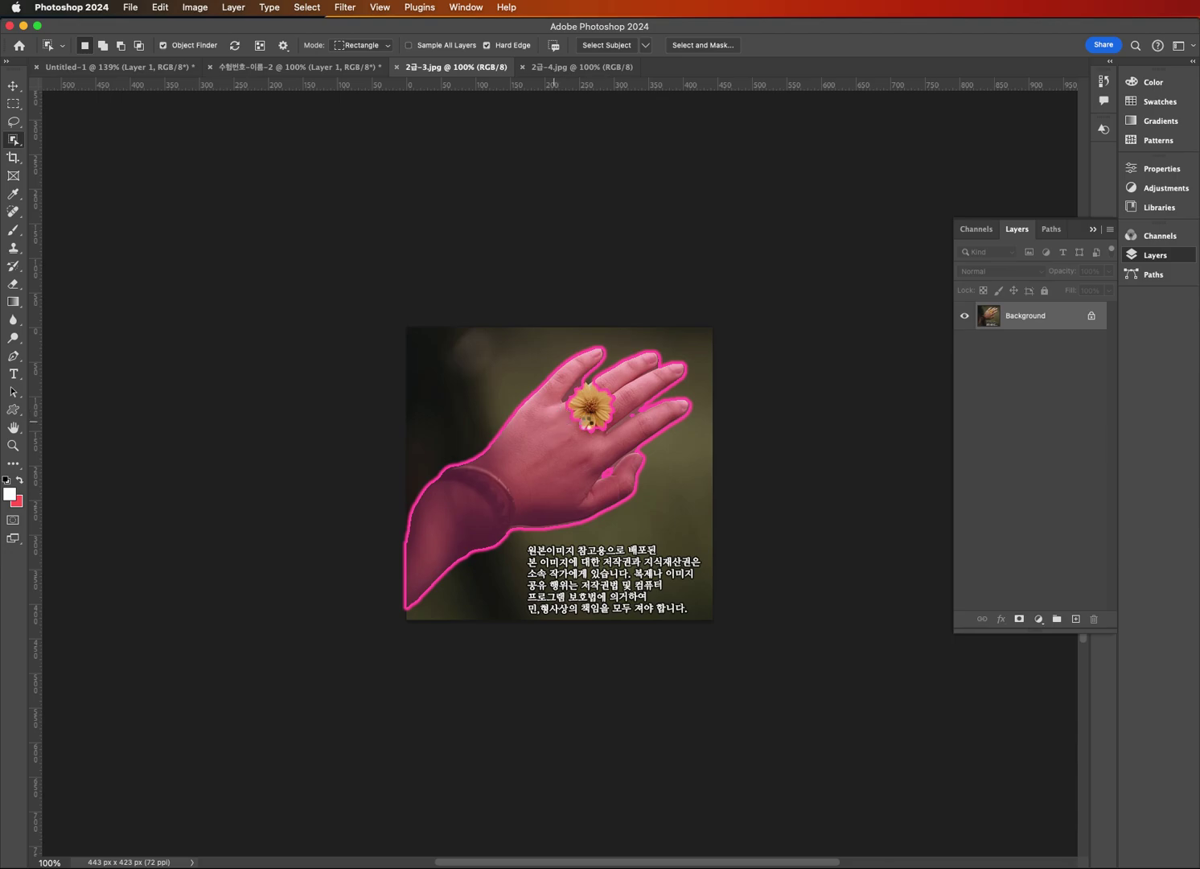
{"action": "left_click", "coordinate": [595, 412]}
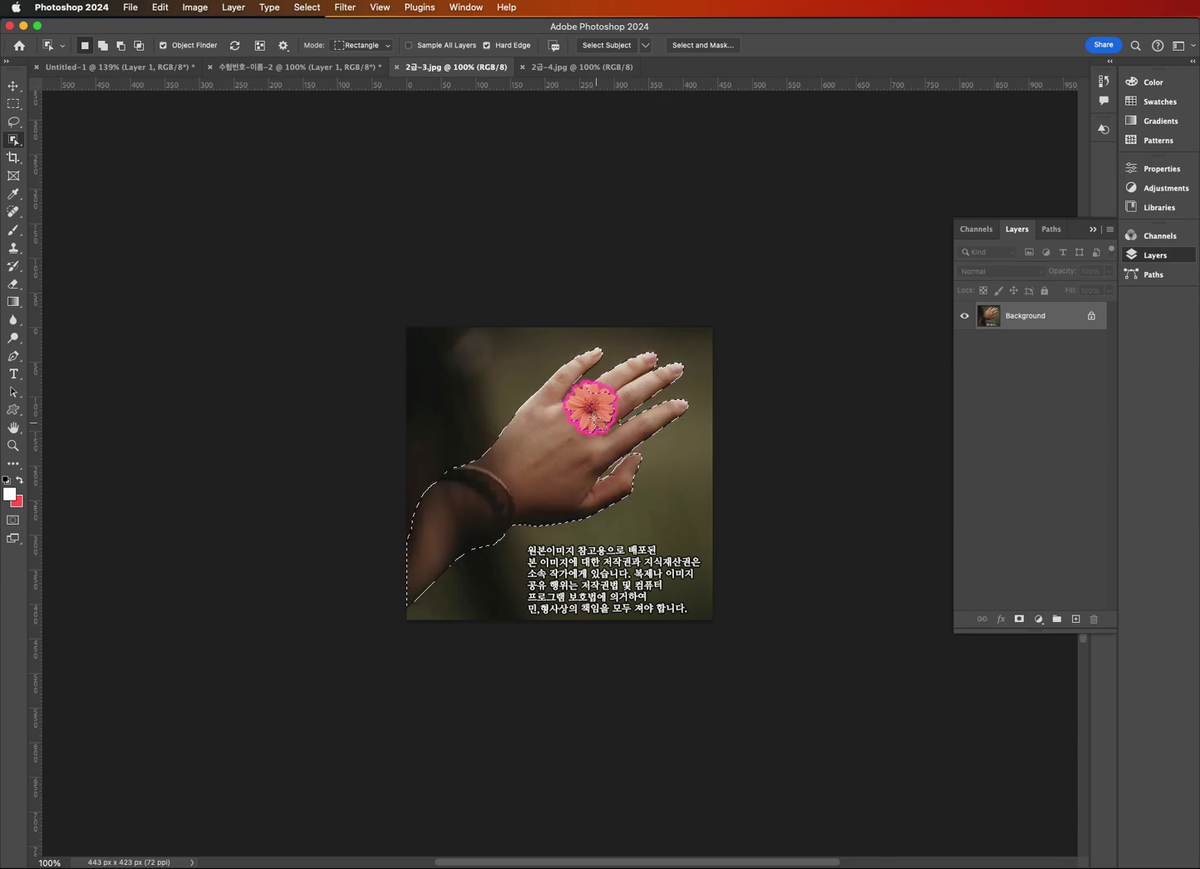
{"action": "left_click", "coordinate": [102, 45]}
{"action": "left_click", "coordinate": [592, 406]}
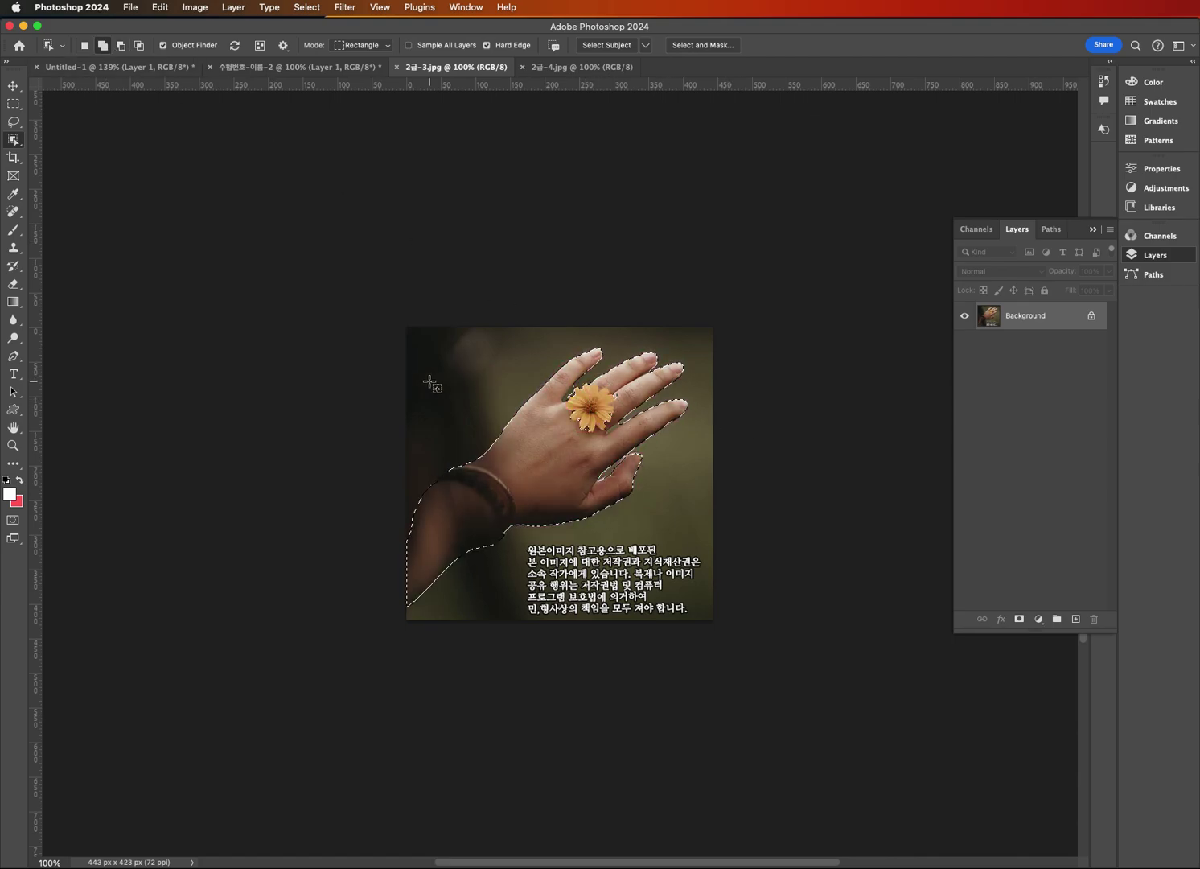
Copy the selected hand and flower into the 수험번호-이름-2 document, accepting the colour profile conversion.
{"action": "key", "text": "cmd+c"}
{"action": "left_click", "coordinate": [293, 68]}
{"action": "key", "text": "cmd+v"}
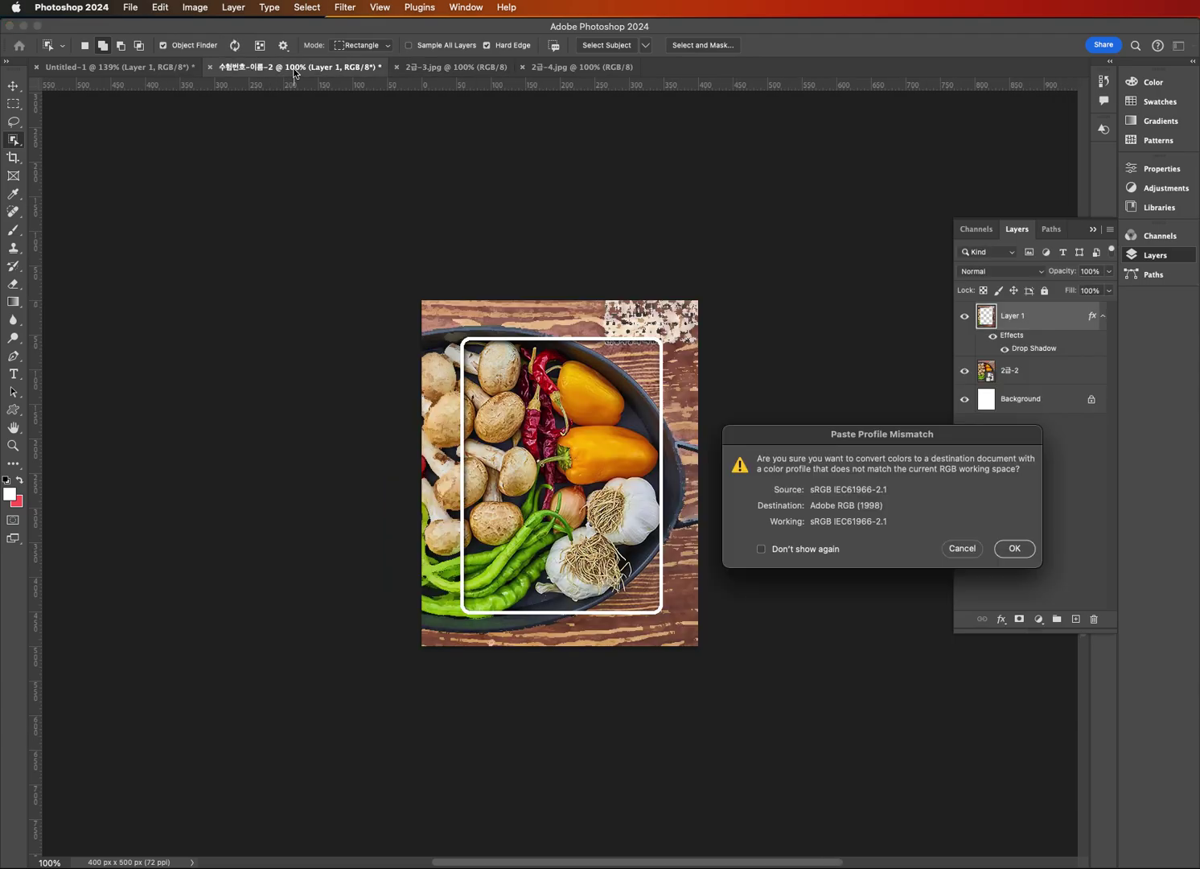
{"action": "left_click", "coordinate": [1015, 549]}
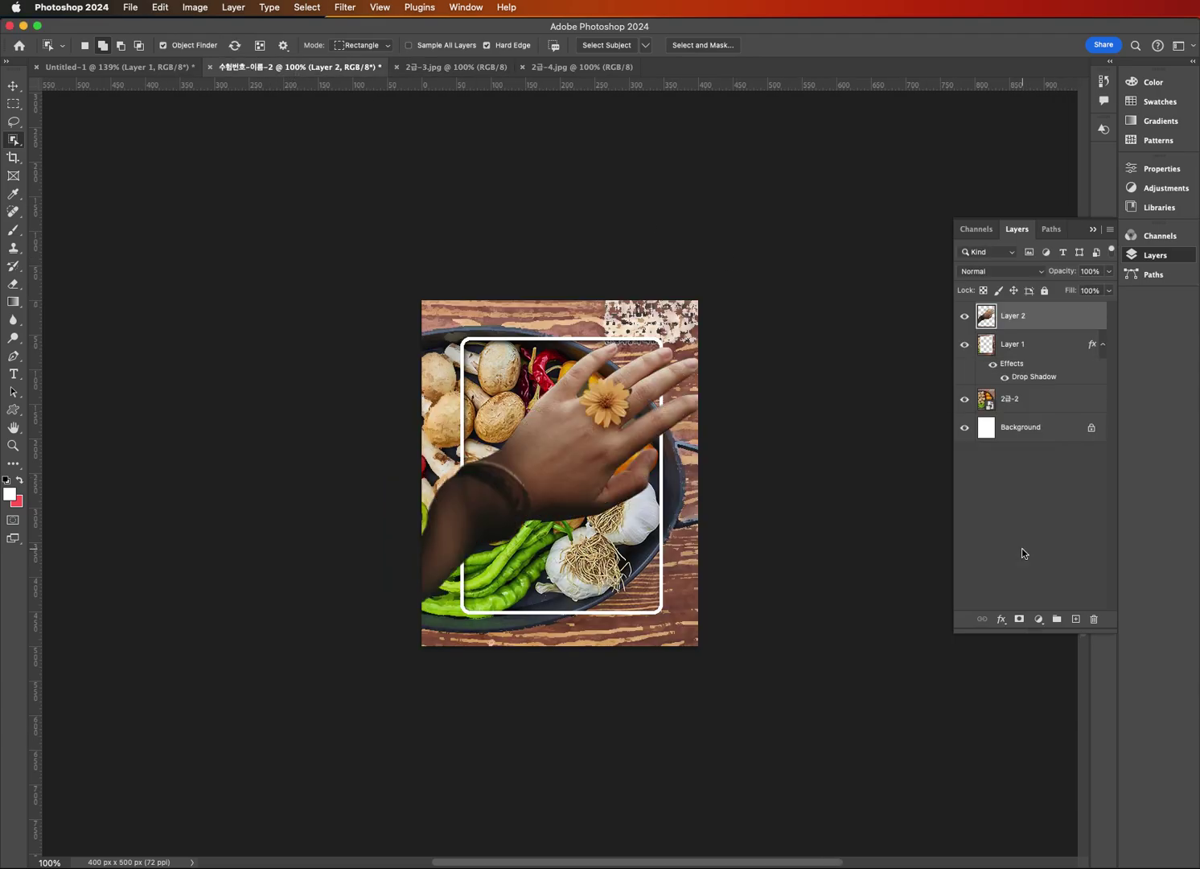
Scale the pasted hand to about 92% and place it in the lower-left corner of the picture.
{"action": "key", "text": "cmd+t"}
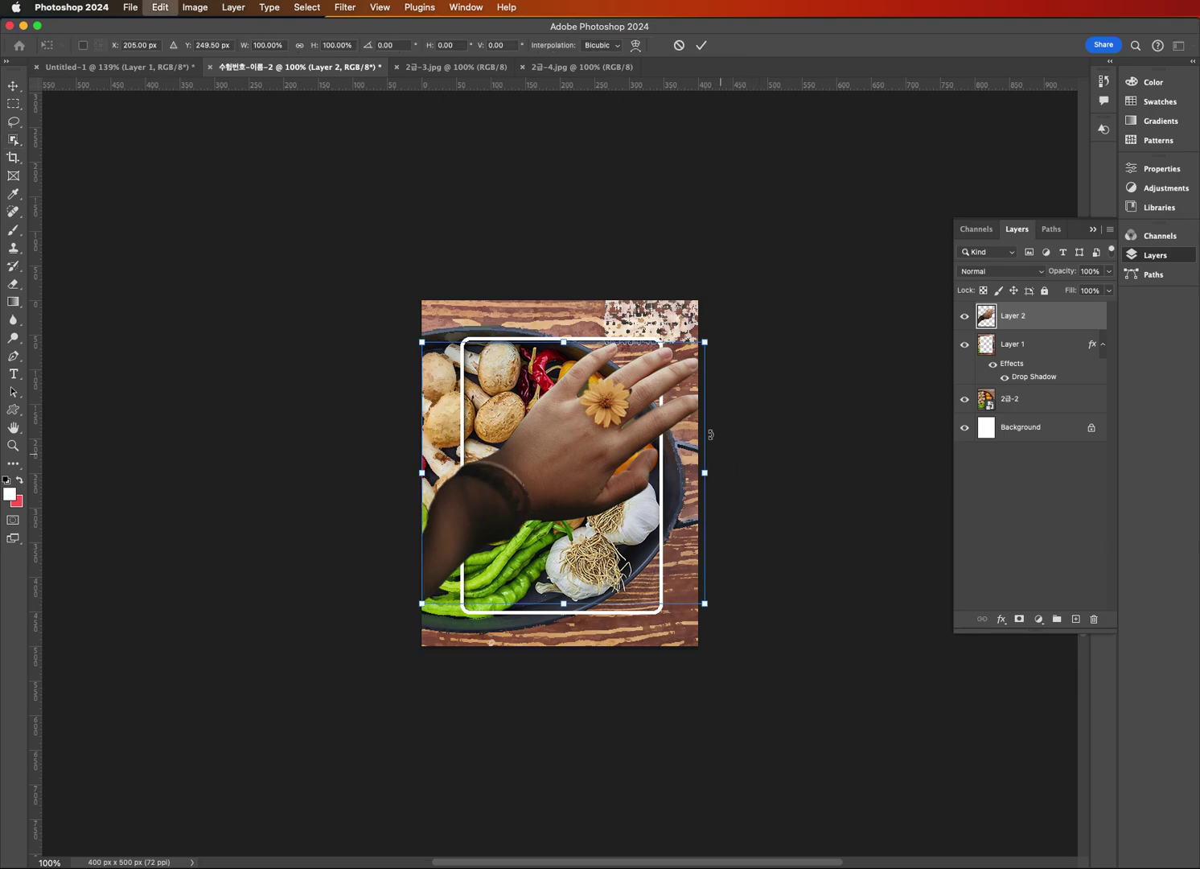
{"action": "left_click_drag", "start_coordinate": [658, 372], "coordinate": [586, 502]}
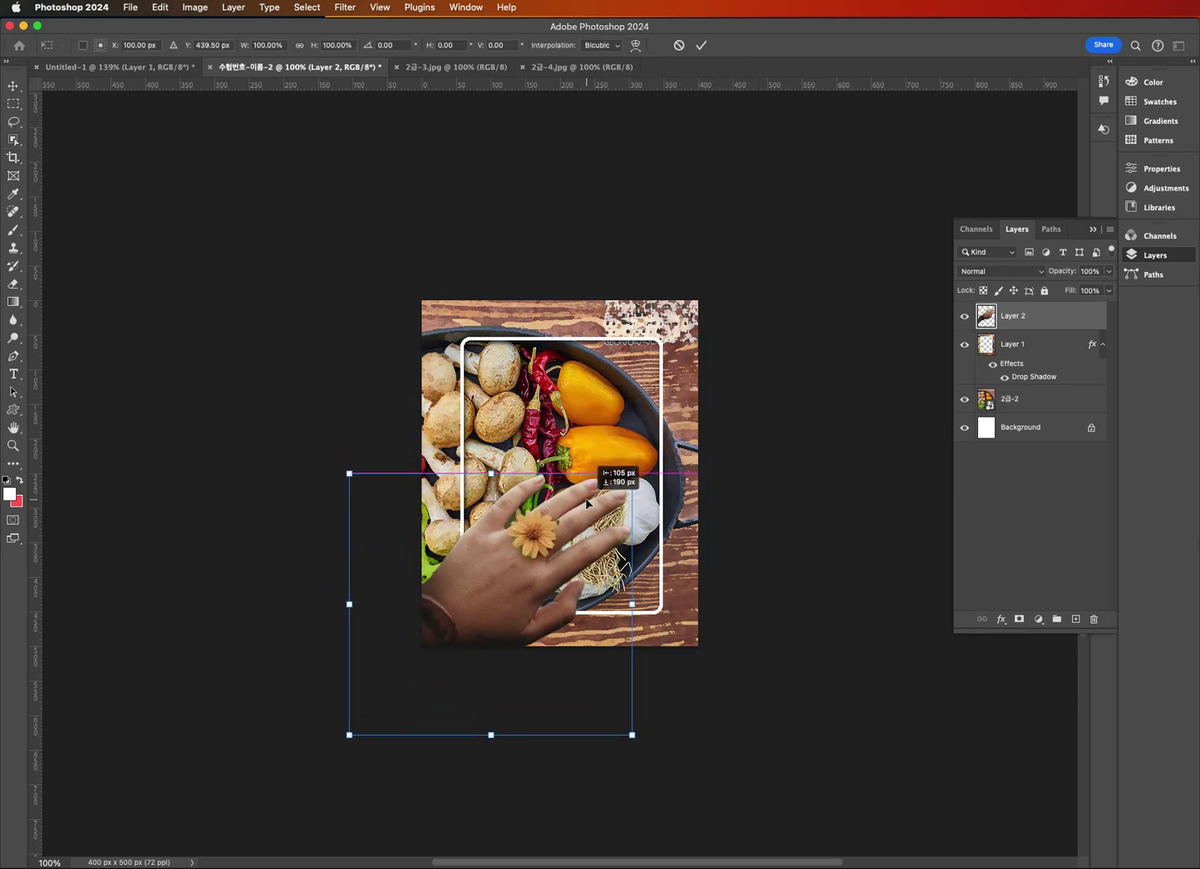
{"action": "mouse_move", "coordinate": [586, 501]}
{"action": "left_mouse_down"}
{"action": "mouse_move", "coordinate": [615, 486]}
{"action": "mouse_move", "coordinate": [609, 495]}
{"action": "left_mouse_up"}
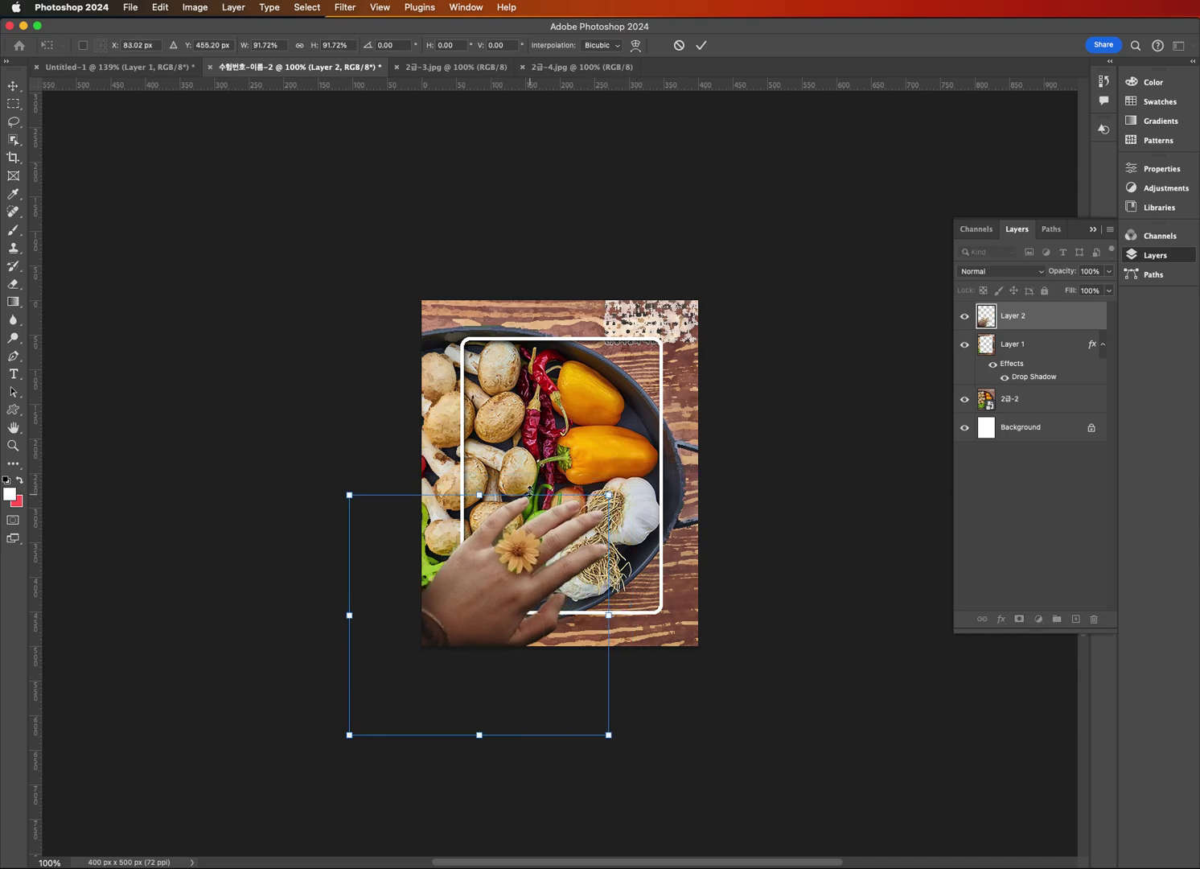
{"action": "left_click_drag", "start_coordinate": [566, 540], "coordinate": [566, 532]}
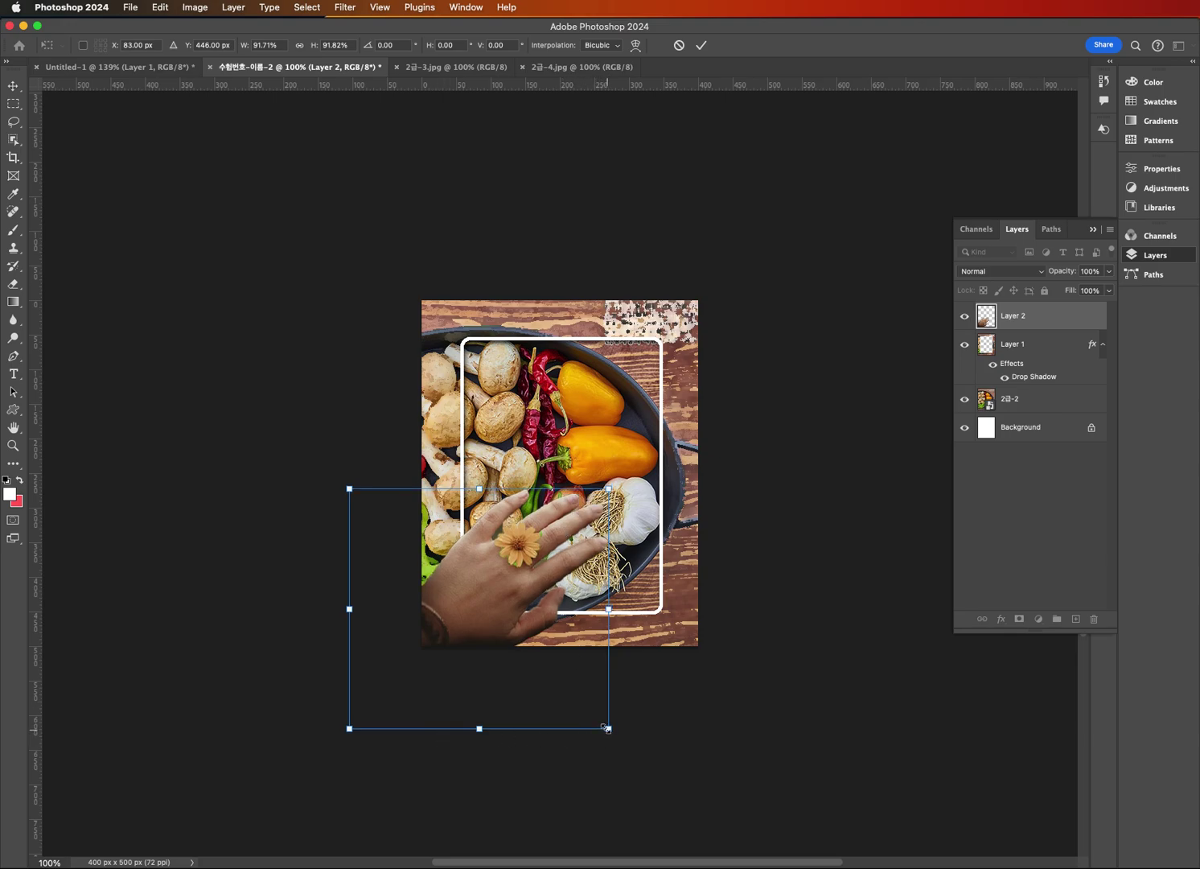
{"action": "key", "text": "Return"}
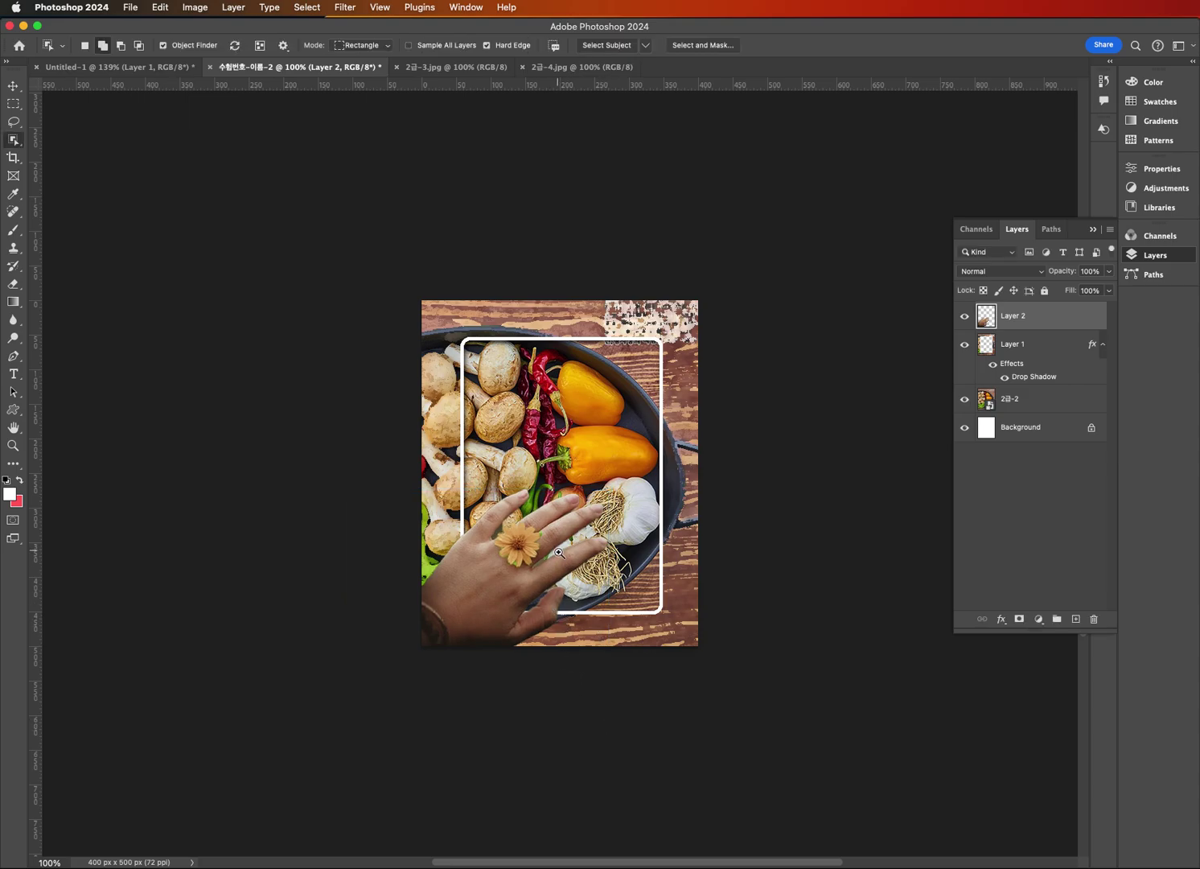
Select the flower on the hand and open the Hue/Saturation adjustment for it.
{"action": "scroll", "coordinate": [573, 611], "scroll_direction": "up", "scroll_amount": 3}
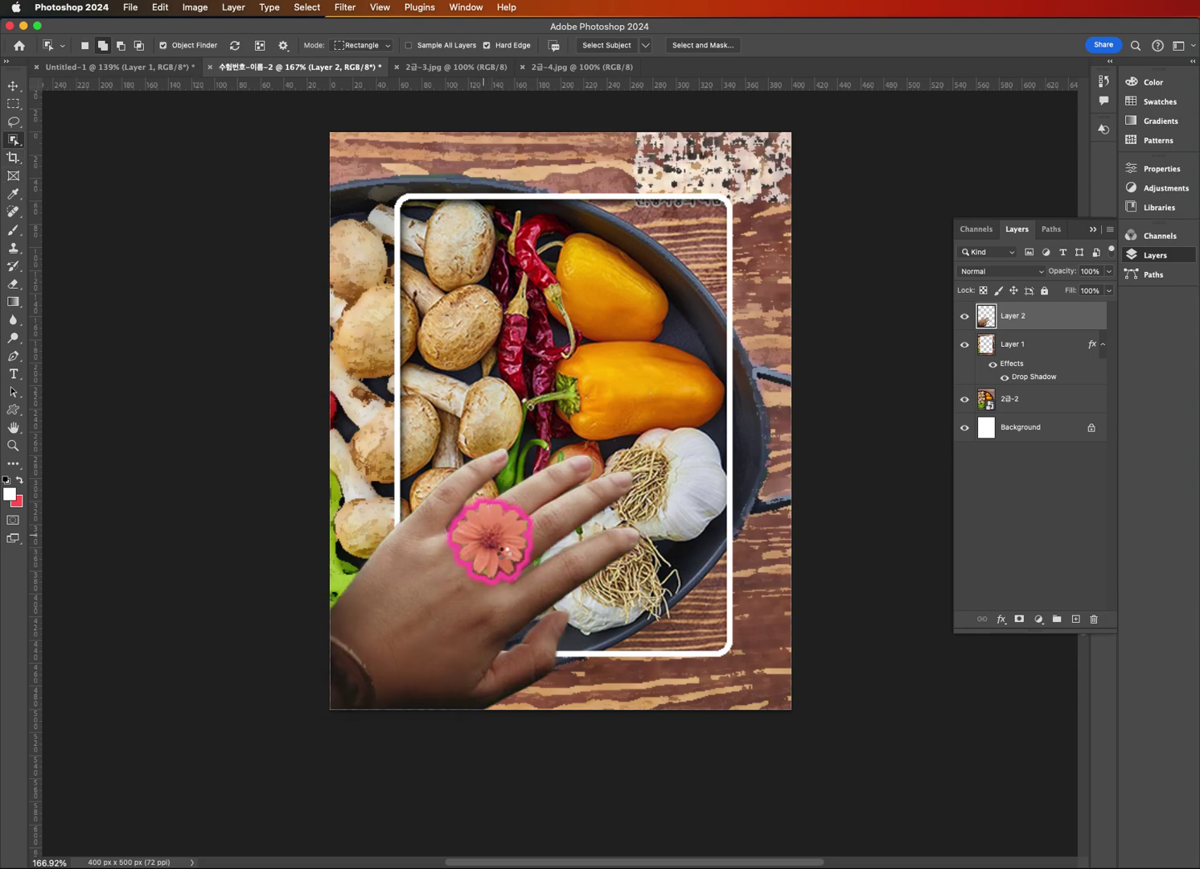
{"action": "left_click", "coordinate": [505, 556]}
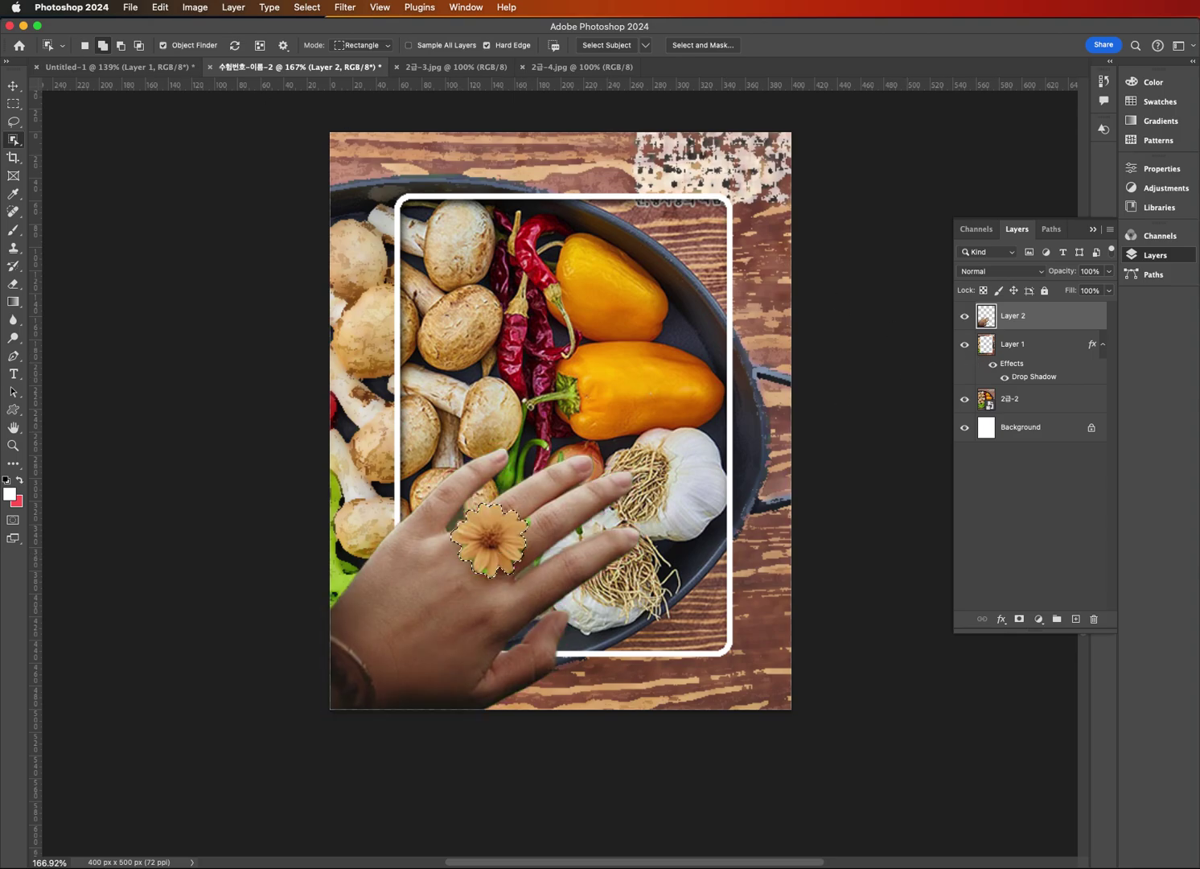
{"action": "left_click", "coordinate": [194, 7]}
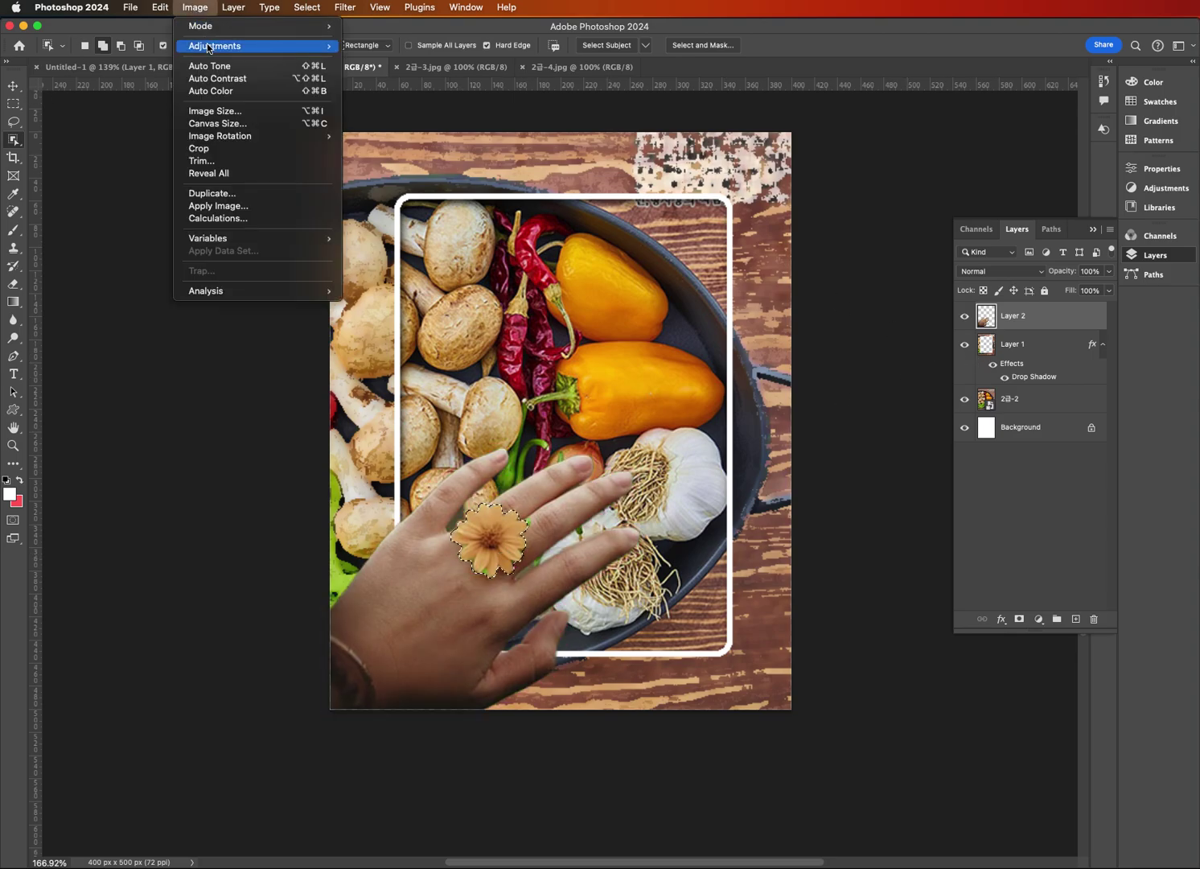
{"action": "mouse_move", "coordinate": [207, 46]}
{"action": "left_click", "coordinate": [378, 115]}
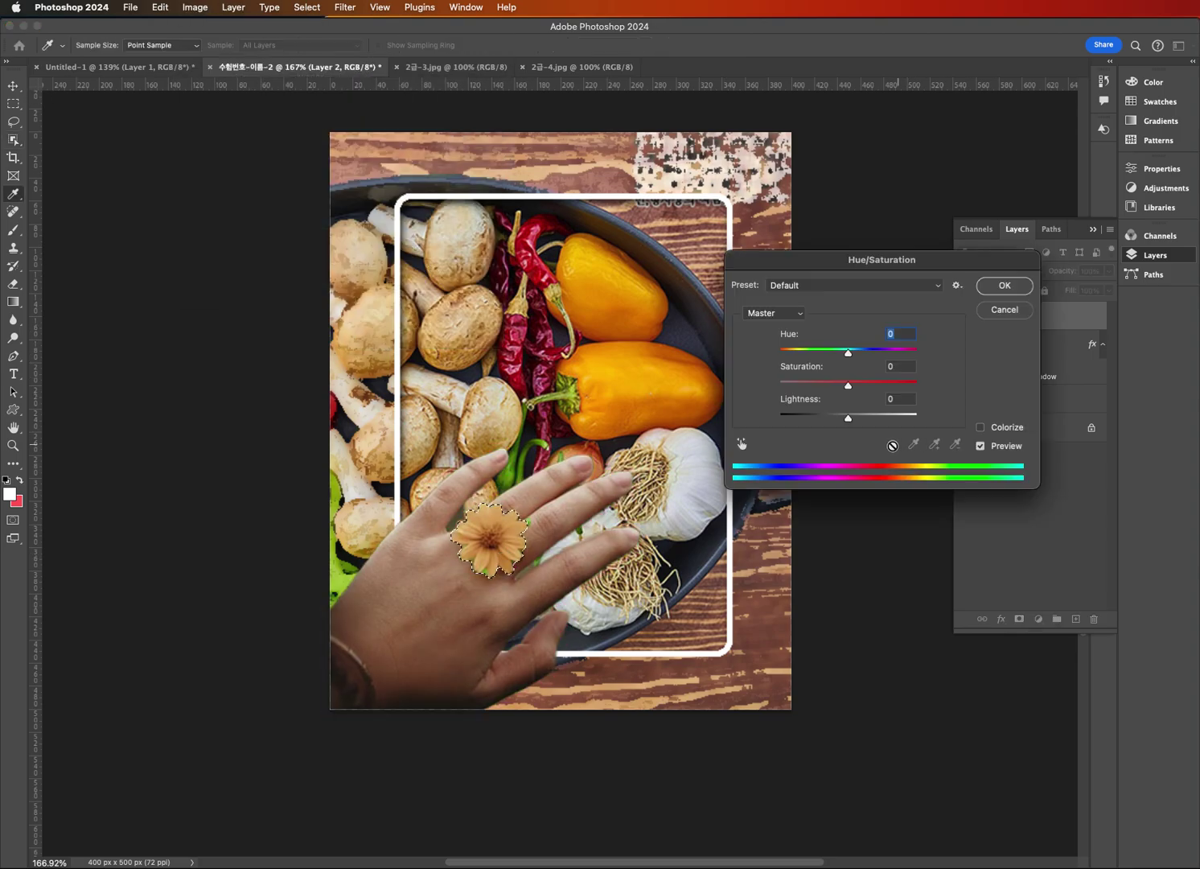
Try shifting the flower's hue to -143 without colorizing, keeping the dialog clear of the flower.
{"action": "left_click_drag", "start_coordinate": [858, 352], "coordinate": [809, 355]}
{"action": "left_click_drag", "start_coordinate": [797, 274], "coordinate": [690, 314]}
{"action": "left_click_drag", "start_coordinate": [702, 394], "coordinate": [684, 394]}
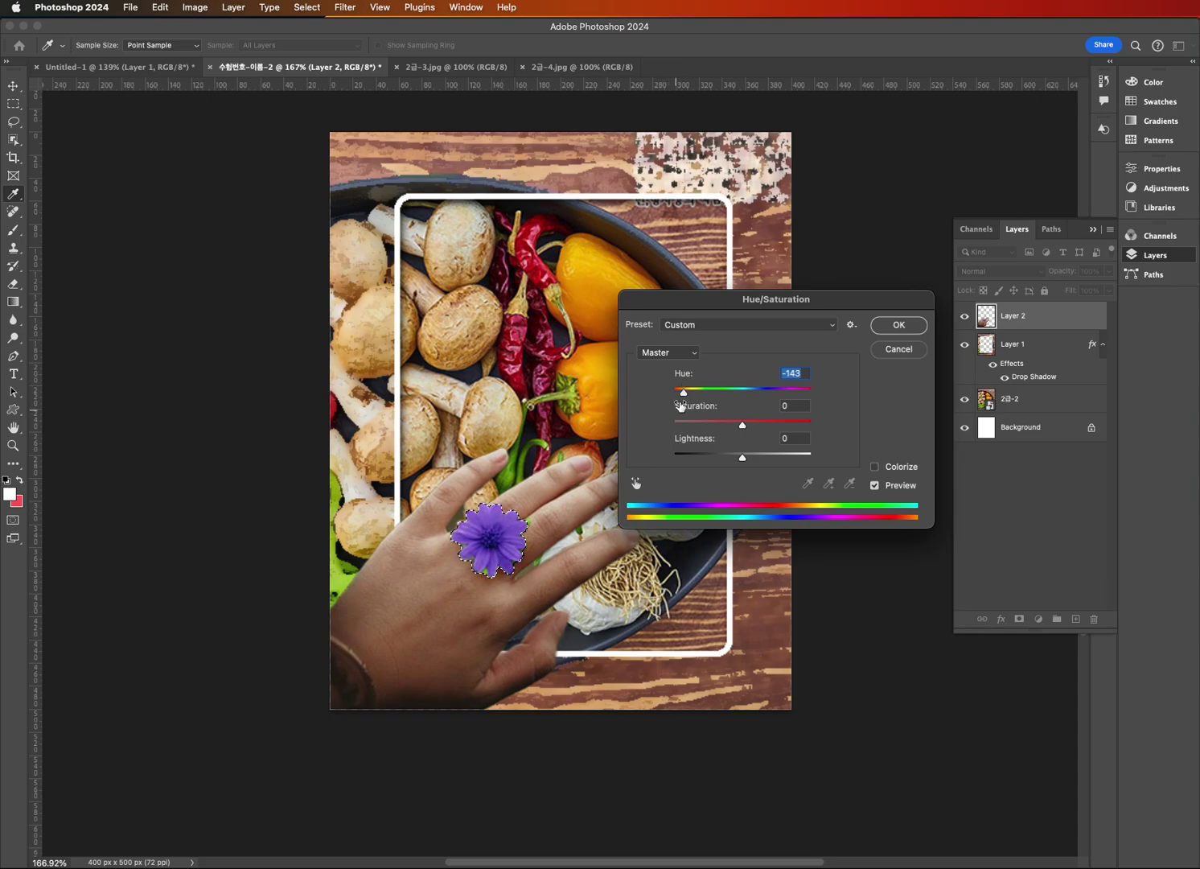
{"action": "left_click_drag", "start_coordinate": [716, 306], "coordinate": [669, 316]}
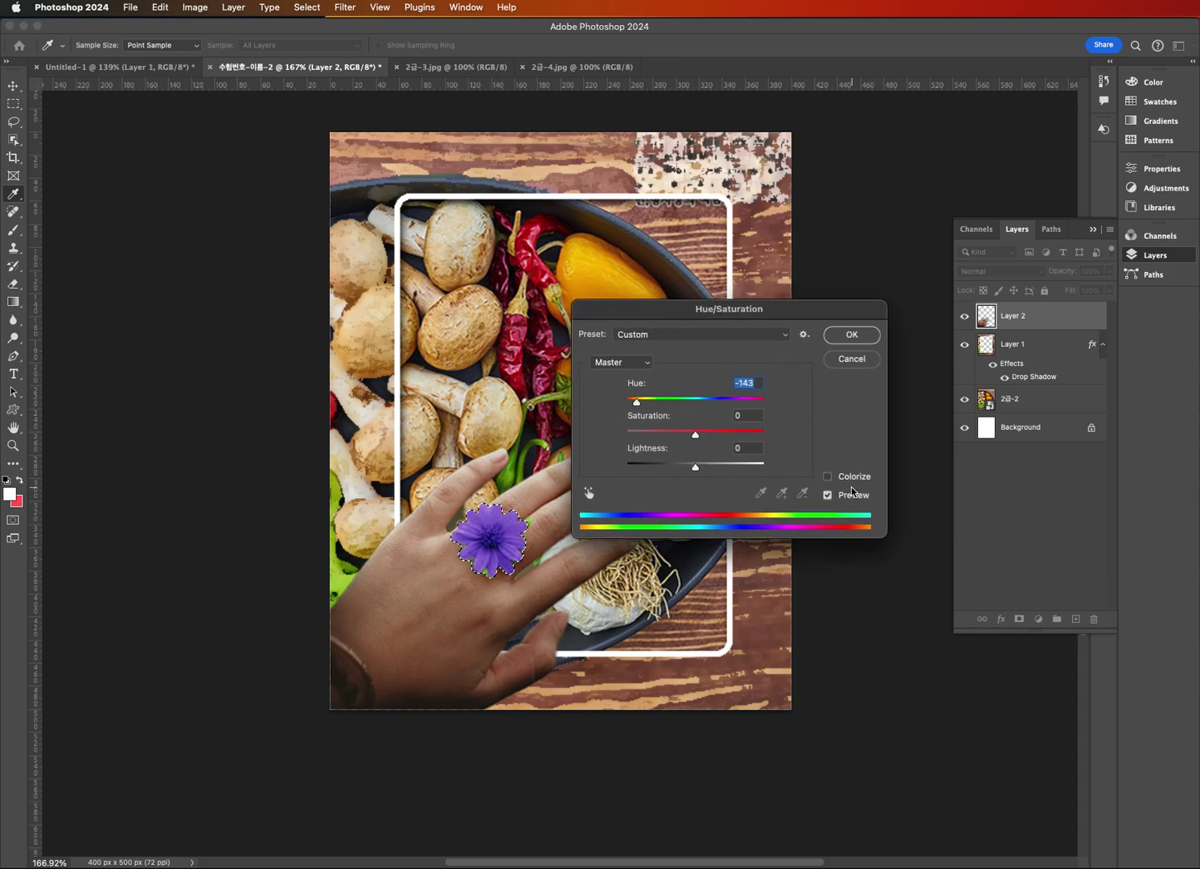
Colorize the flower purple with hue 277 and saturation 39.
{"action": "left_click", "coordinate": [845, 478]}
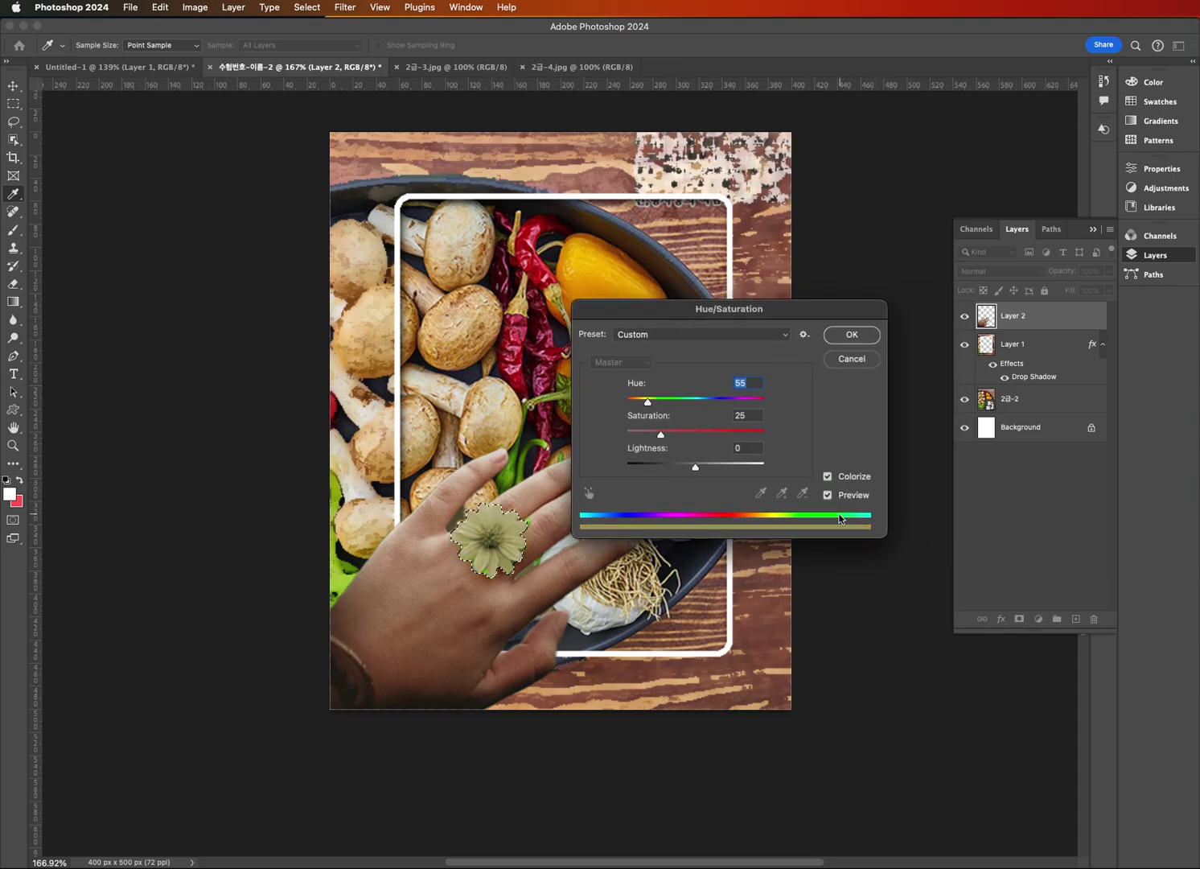
{"action": "left_click", "coordinate": [733, 400]}
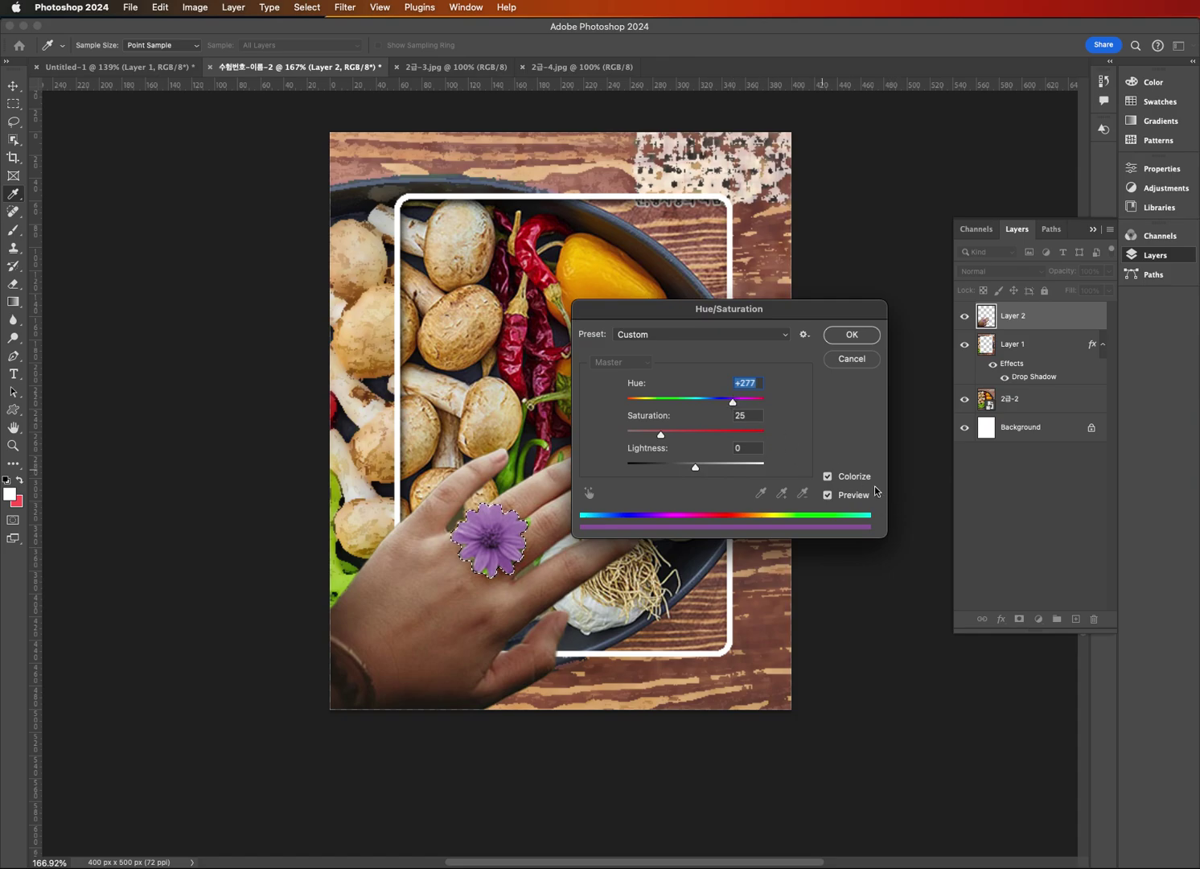
{"action": "left_click", "coordinate": [674, 433]}
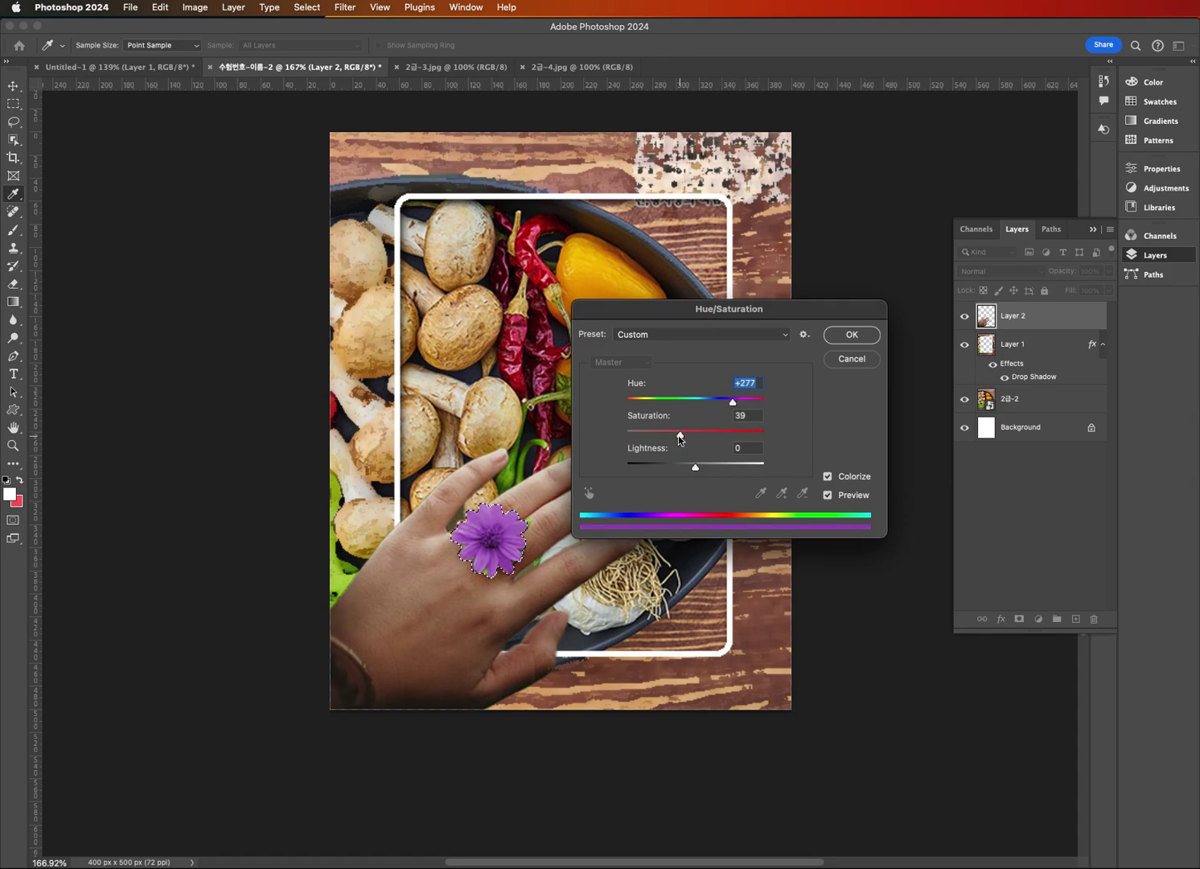
{"action": "left_click", "coordinate": [851, 334]}
Deselect the flower and transfer a copy of Layer 1's Drop Shadow effect to the hand layer, leaving the hand layer active.
{"action": "key", "text": "w"}
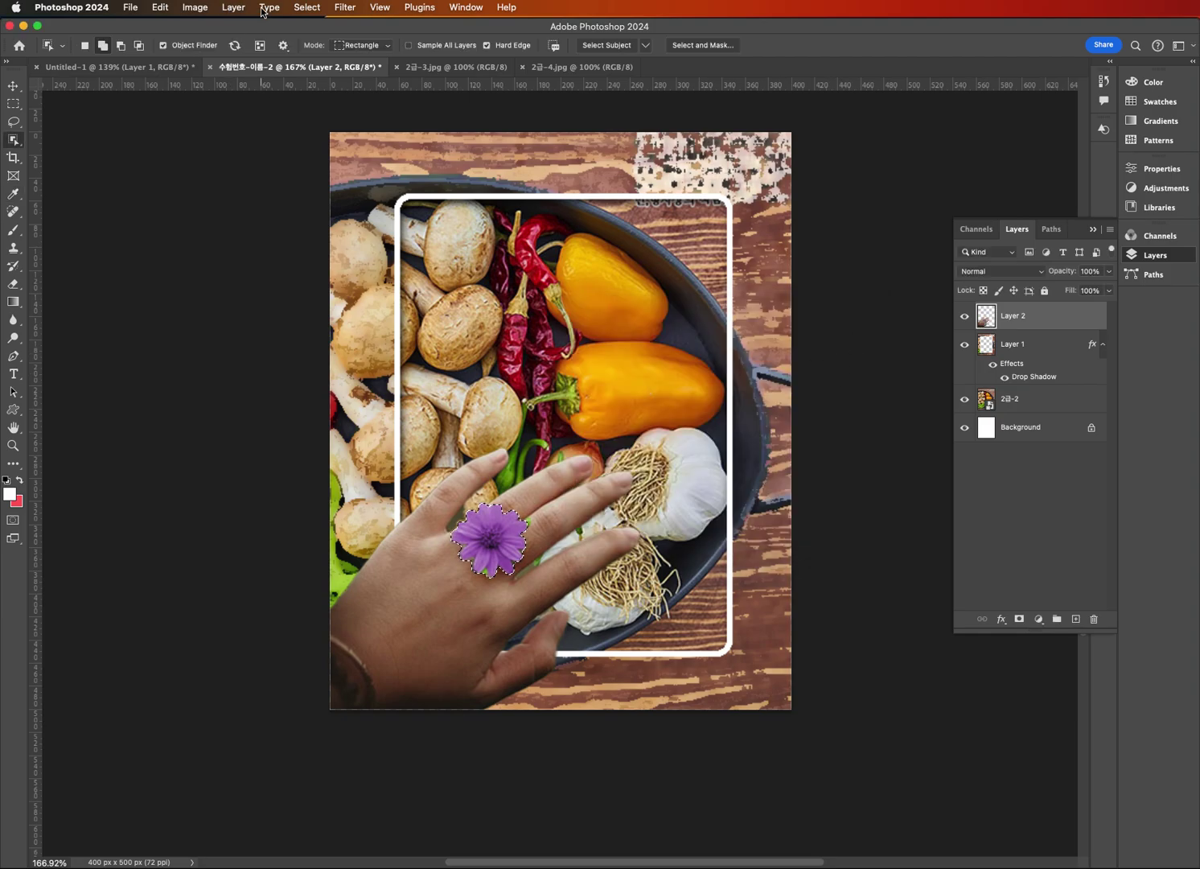
{"action": "left_click", "coordinate": [315, 7]}
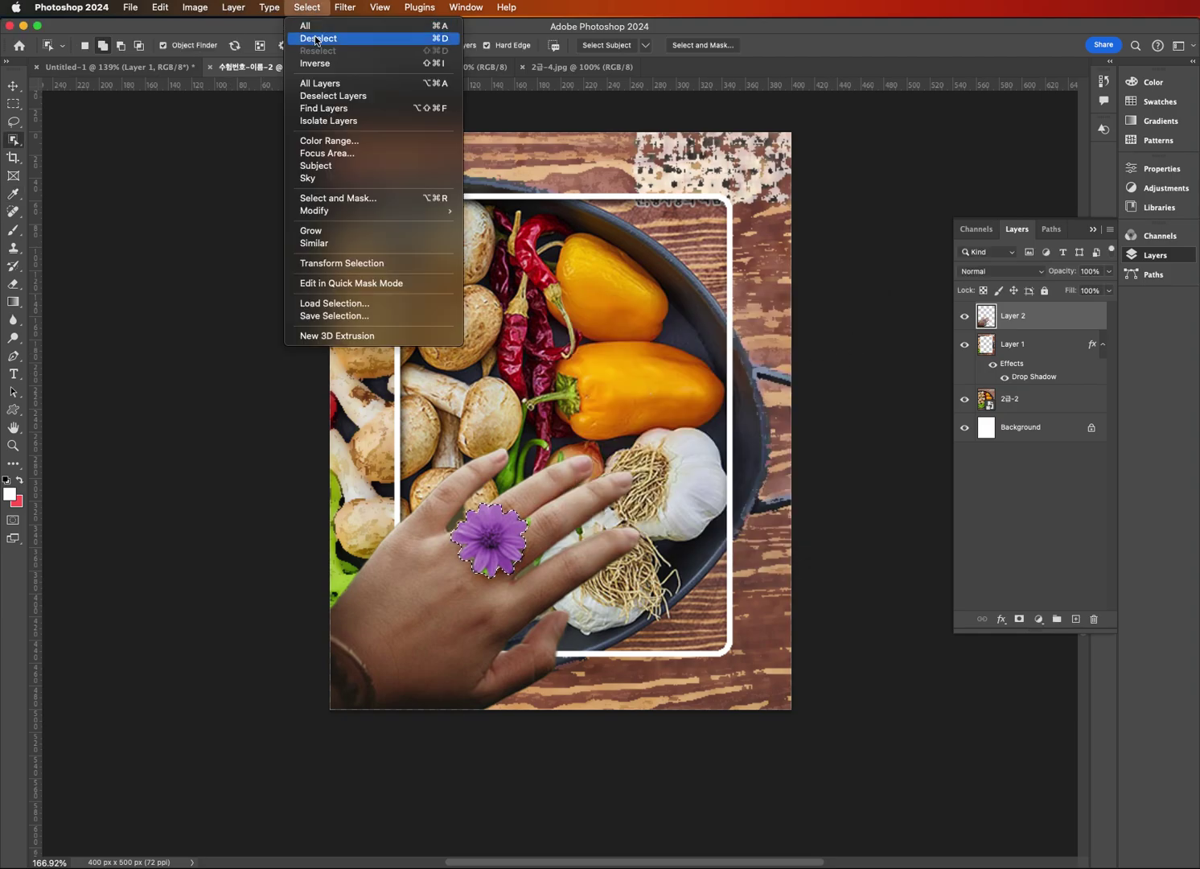
{"action": "left_click", "coordinate": [317, 39]}
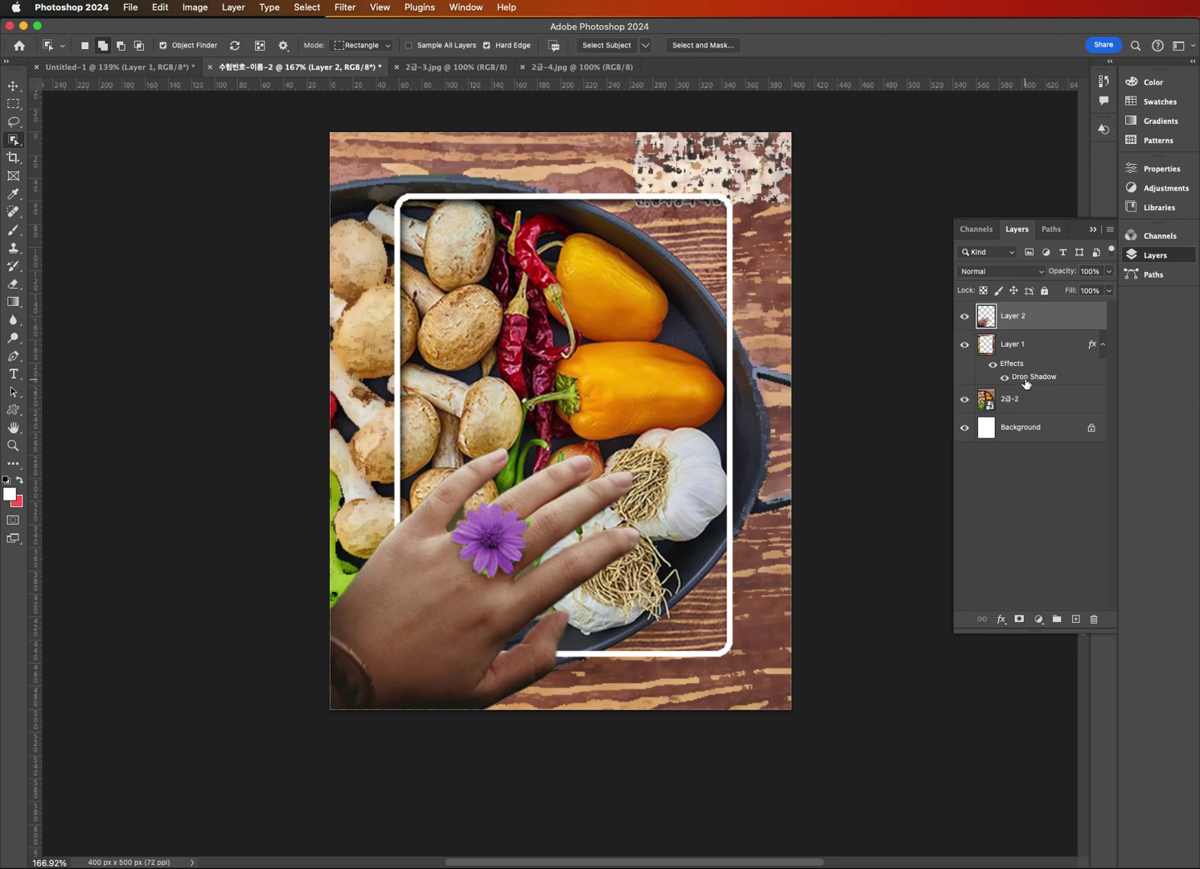
{"action": "left_click_drag", "start_coordinate": [1024, 378], "coordinate": [1024, 315]}
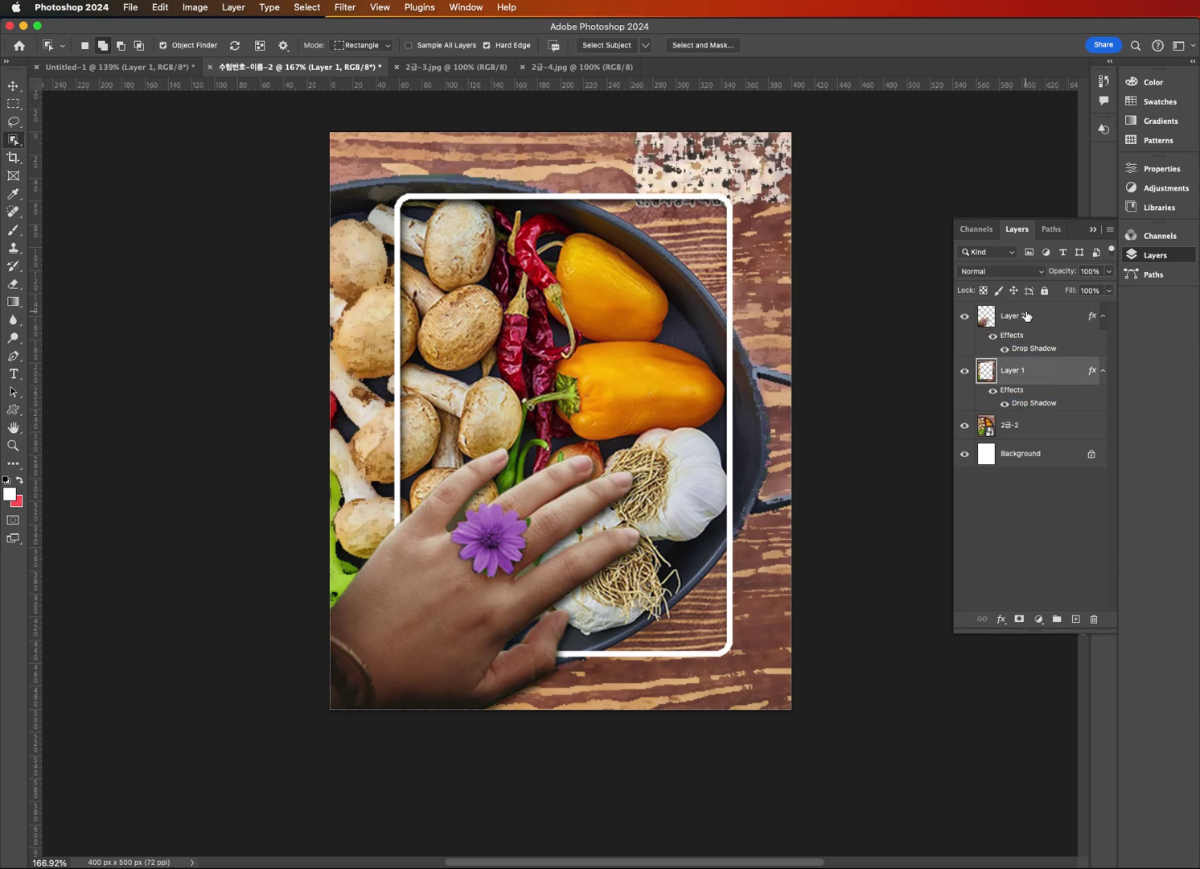
{"action": "left_click", "coordinate": [1026, 315]}
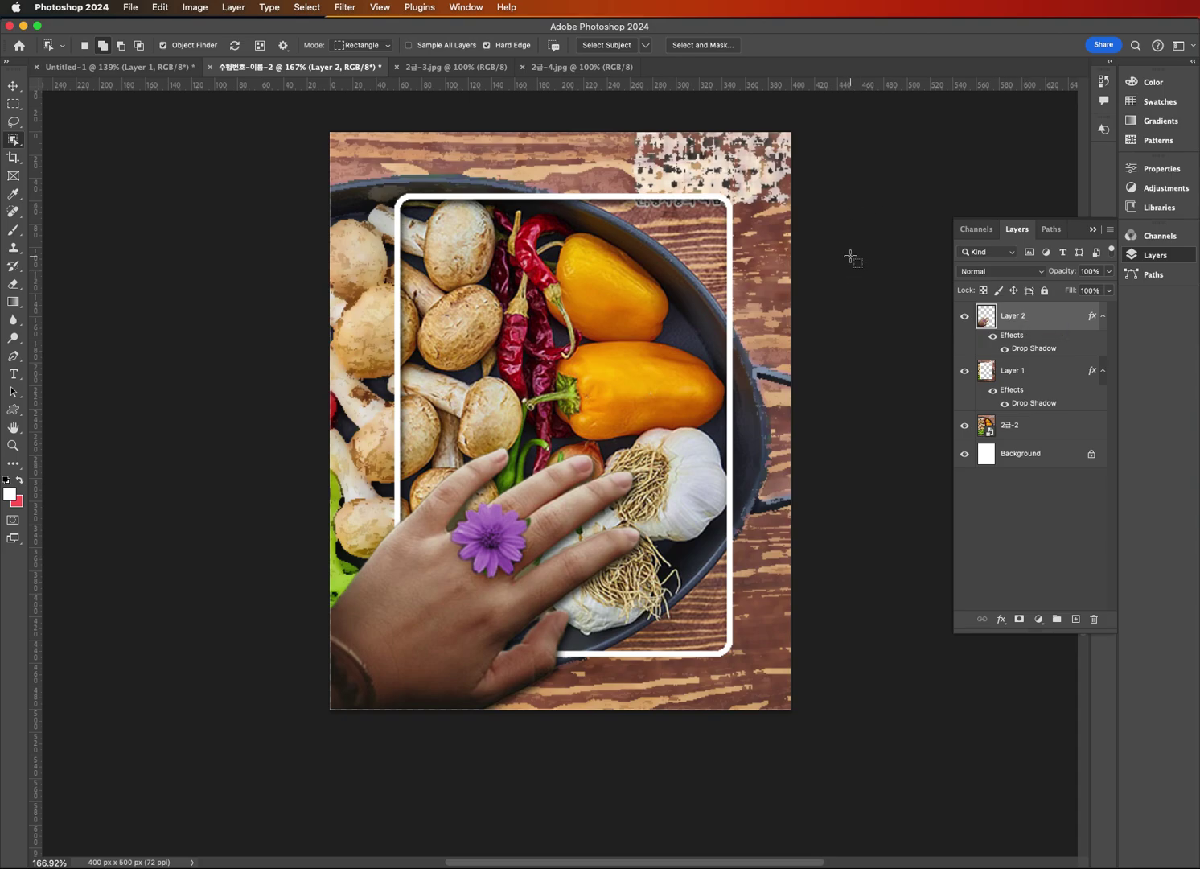
Select the woman's silhouette in 2급-4.jpg and copy it into the 수험번호-이름-2 document, accepting the profile conversion.
{"action": "left_click", "coordinate": [570, 68]}
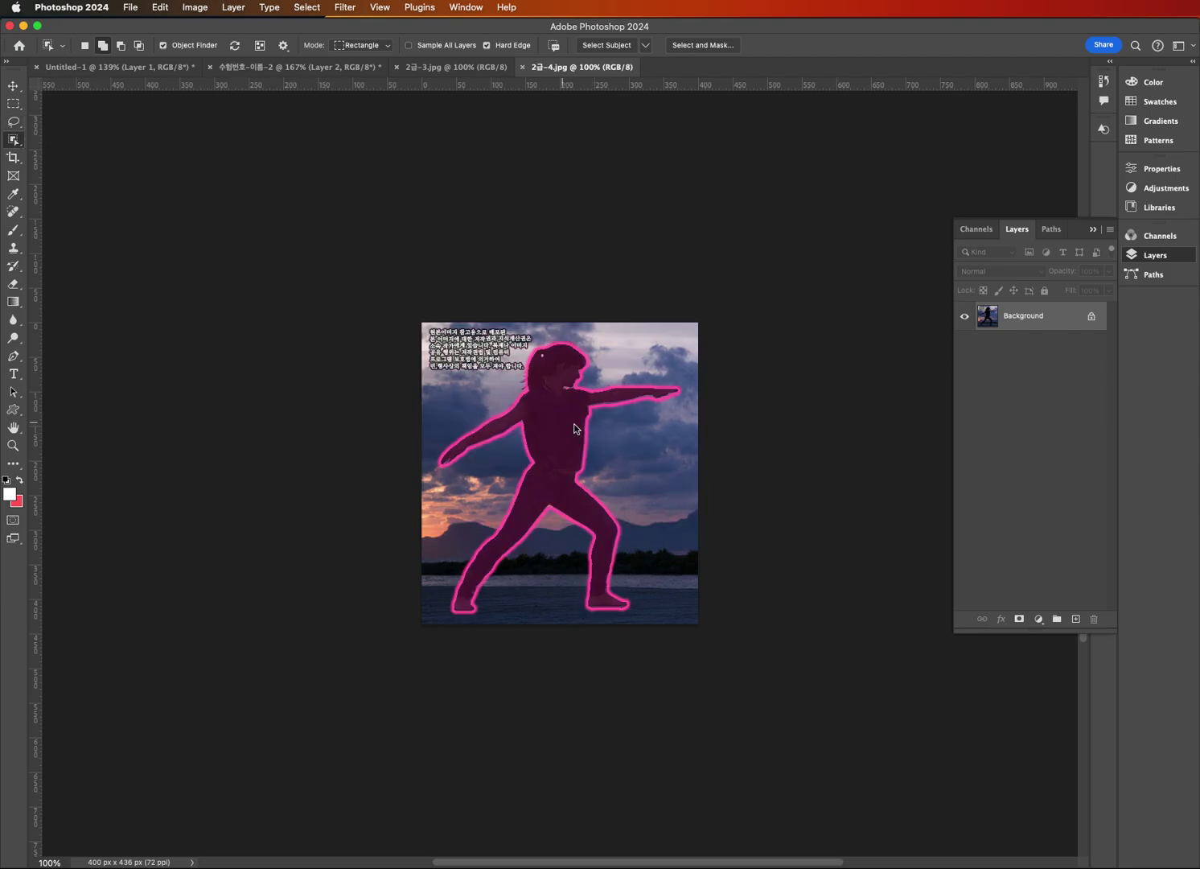
{"action": "left_click", "coordinate": [523, 388]}
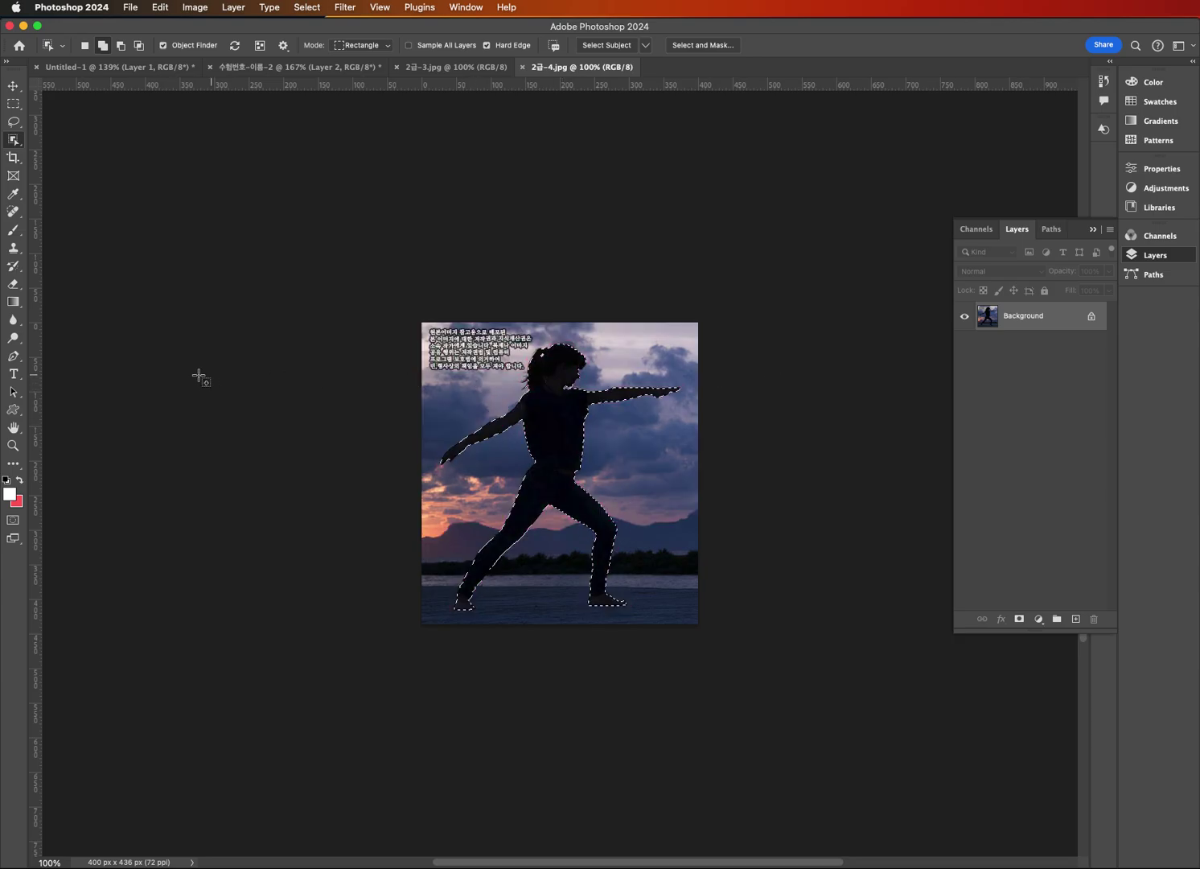
{"action": "key", "text": "super+c"}
{"action": "left_click", "coordinate": [346, 67]}
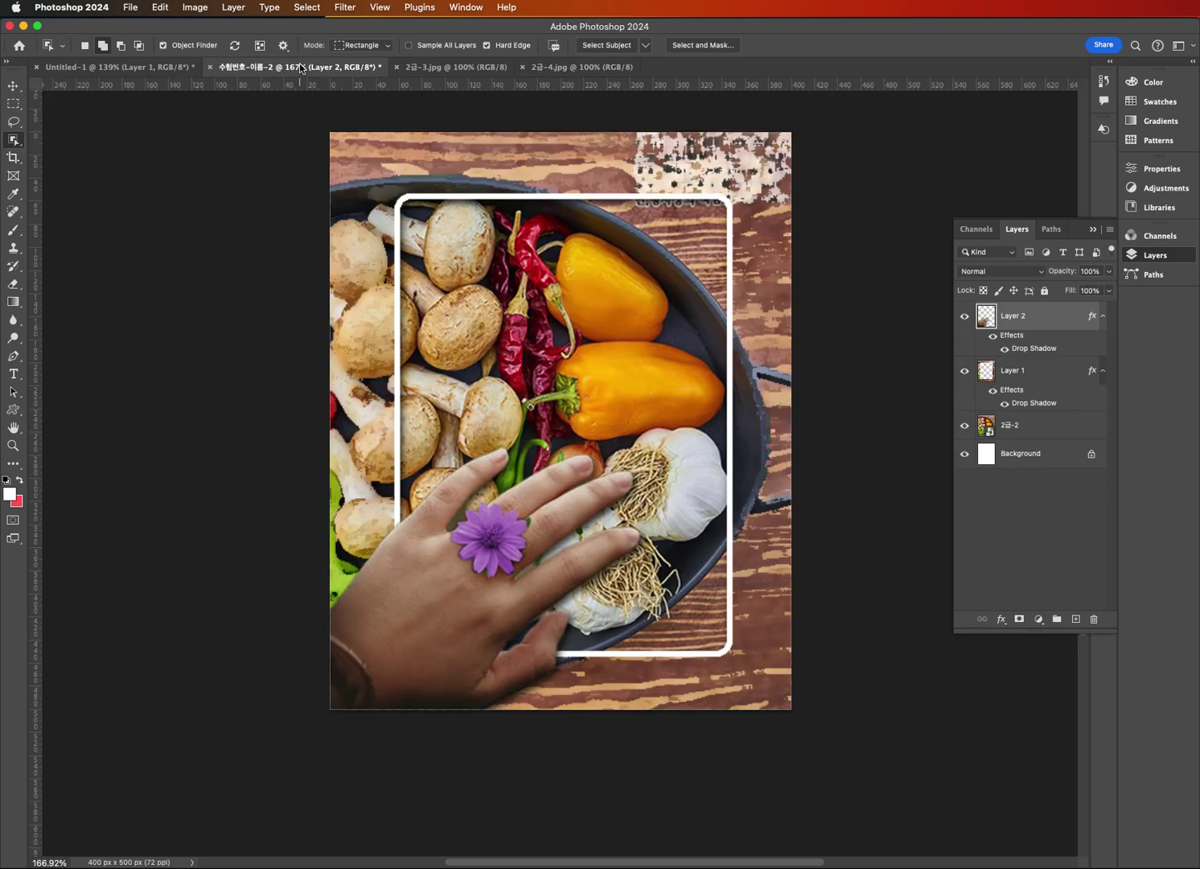
{"action": "key", "text": "super+v"}
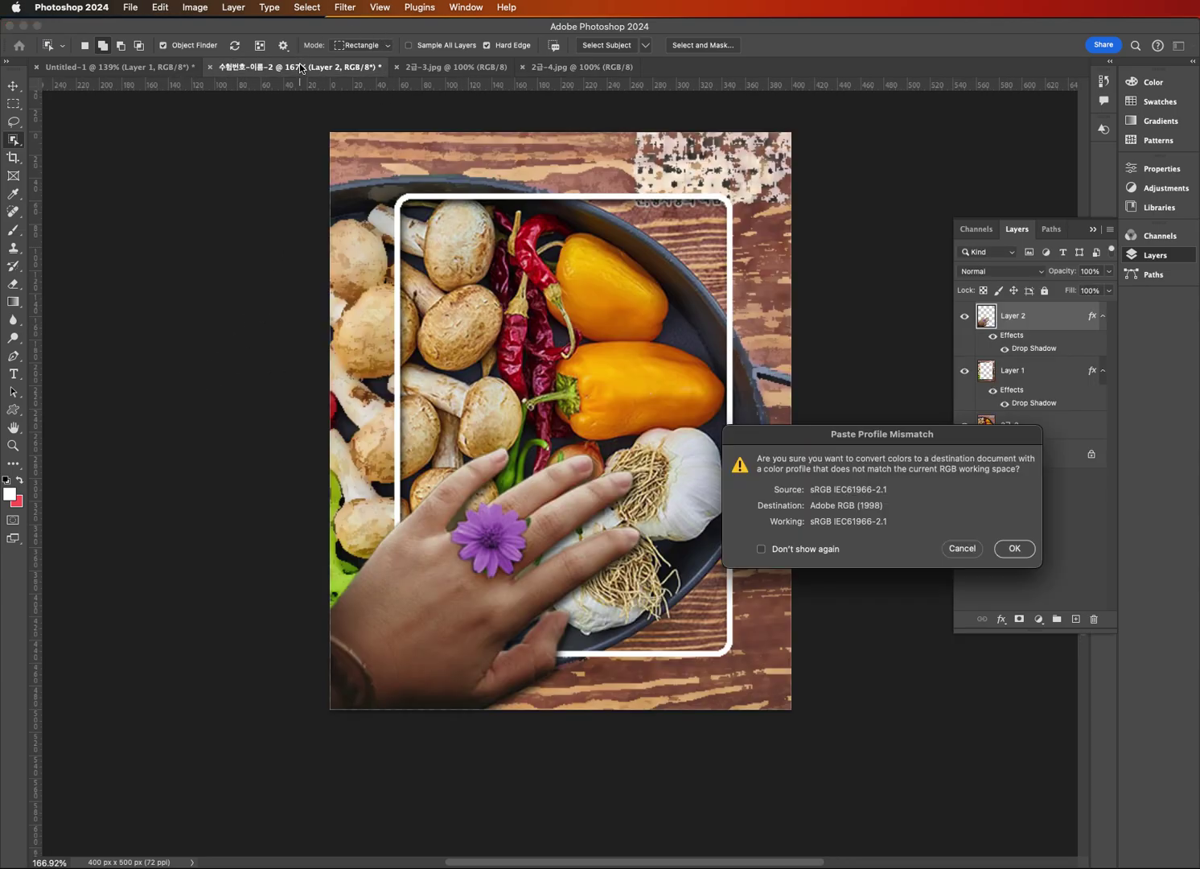
{"action": "left_click", "coordinate": [1017, 548]}
Flip the silhouette horizontally, scale it to about 75% and place it in the lower-right part of the picture.
{"action": "key", "text": "super+t"}
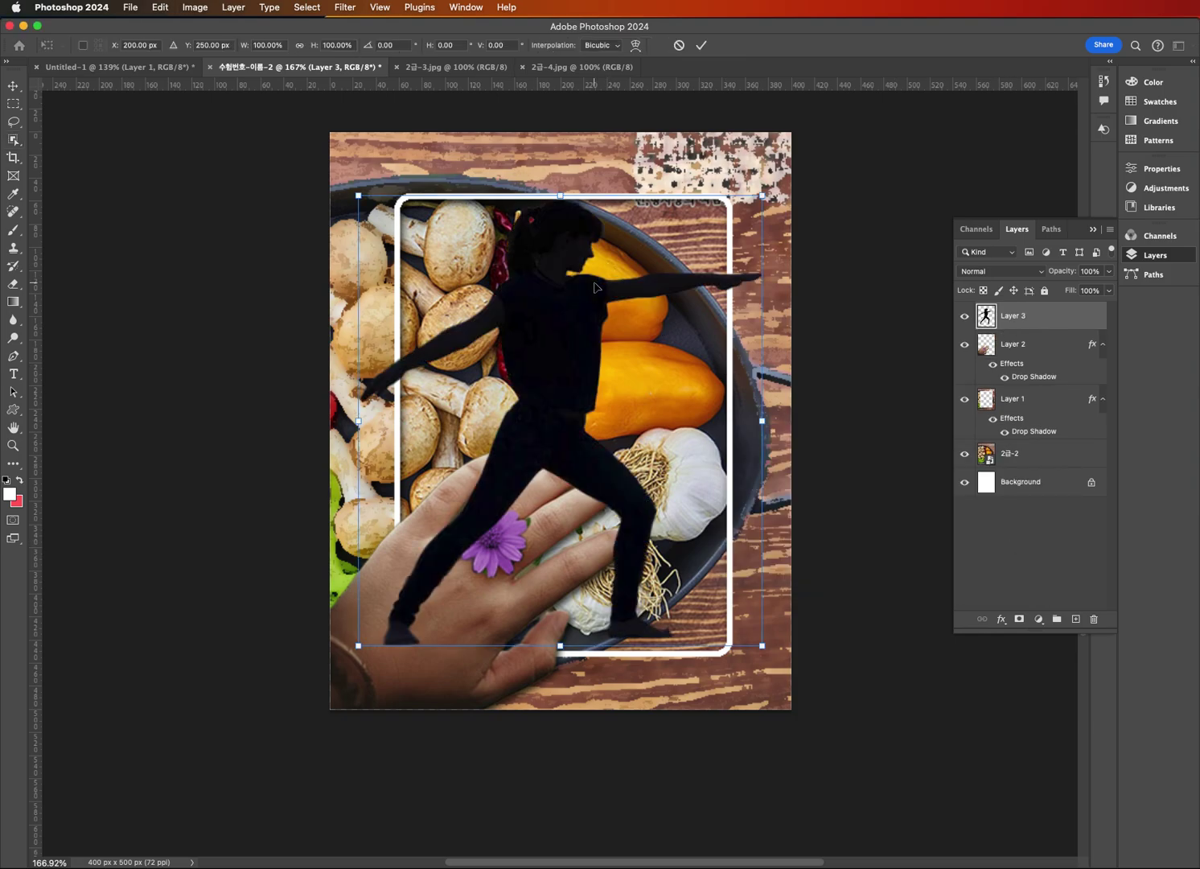
{"action": "right_click", "coordinate": [594, 287]}
{"action": "left_click", "coordinate": [652, 604]}
{"action": "left_click_drag", "start_coordinate": [360, 191], "coordinate": [460, 307]}
{"action": "left_click_drag", "start_coordinate": [601, 374], "coordinate": [618, 422]}
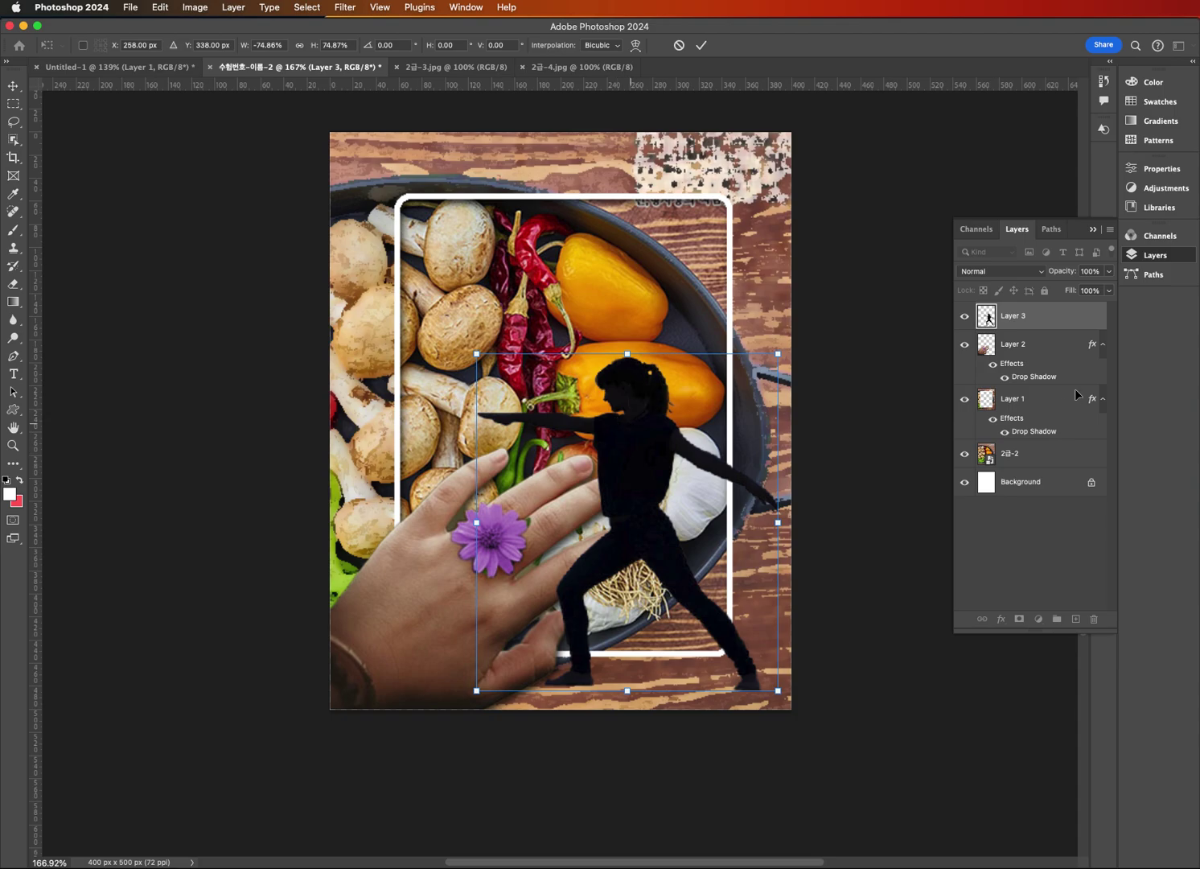
{"action": "key", "text": "Return"}
Move the silhouette layer directly below Layer 1 and give it a solid white Outer Glow at 76% opacity.
{"action": "left_click_drag", "start_coordinate": [1043, 321], "coordinate": [1045, 432]}
{"action": "left_click", "coordinate": [1006, 622]}
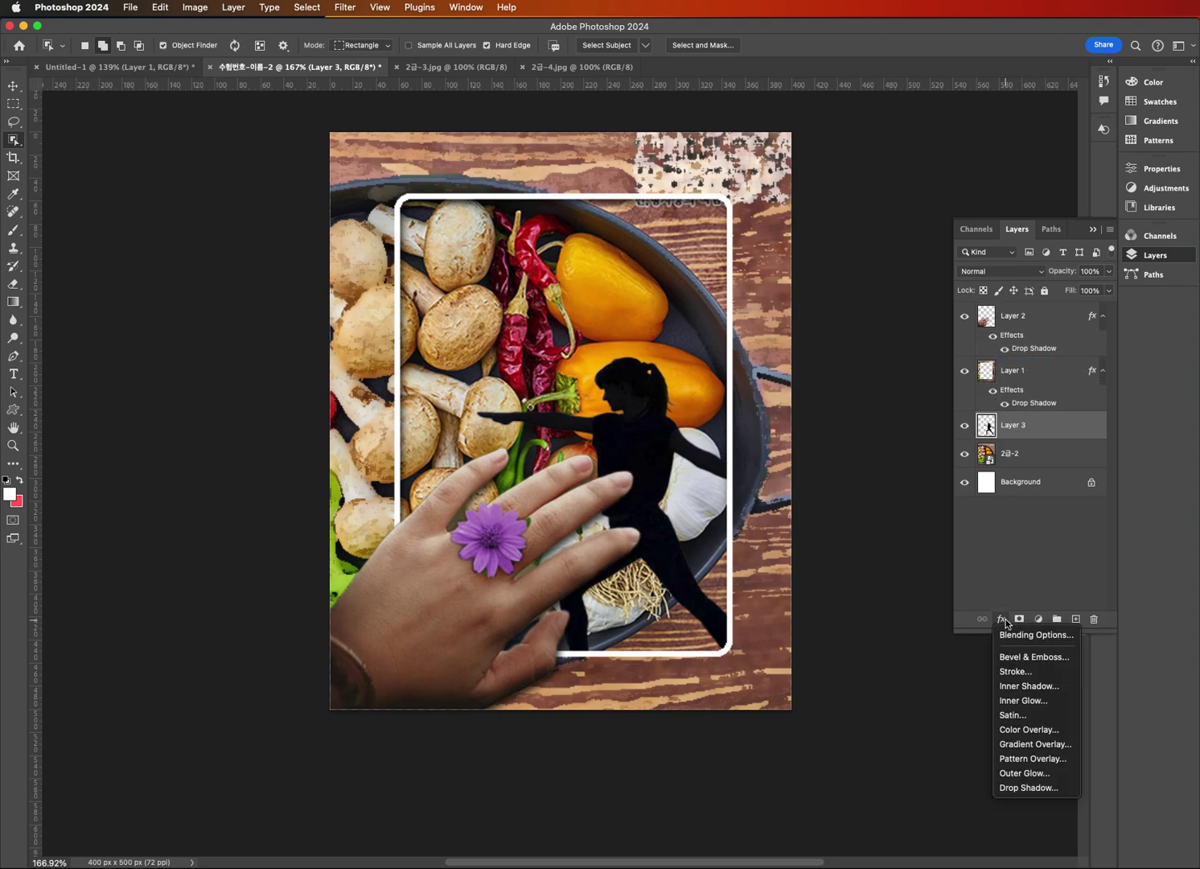
{"action": "left_click", "coordinate": [1032, 774]}
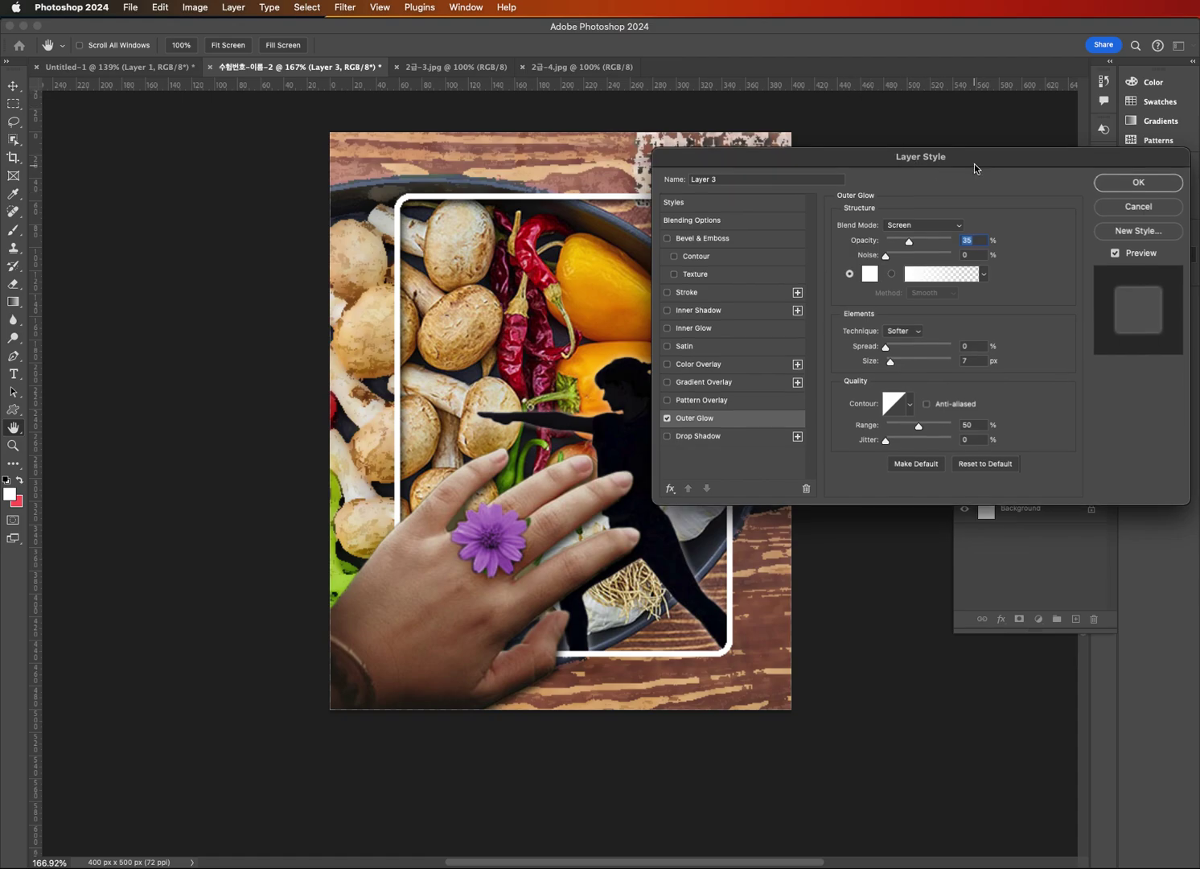
{"action": "left_click_drag", "start_coordinate": [974, 163], "coordinate": [1000, 109]}
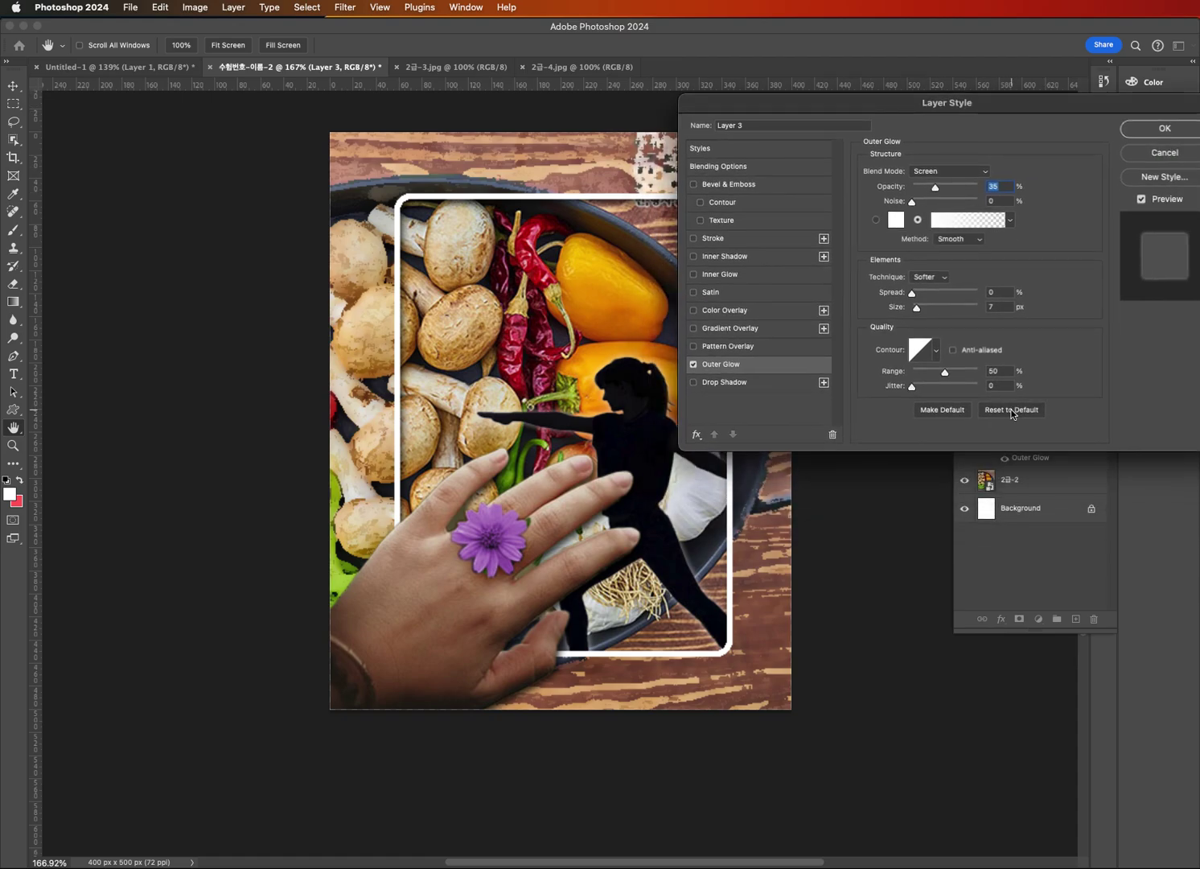
{"action": "left_click_drag", "start_coordinate": [963, 188], "coordinate": [961, 183]}
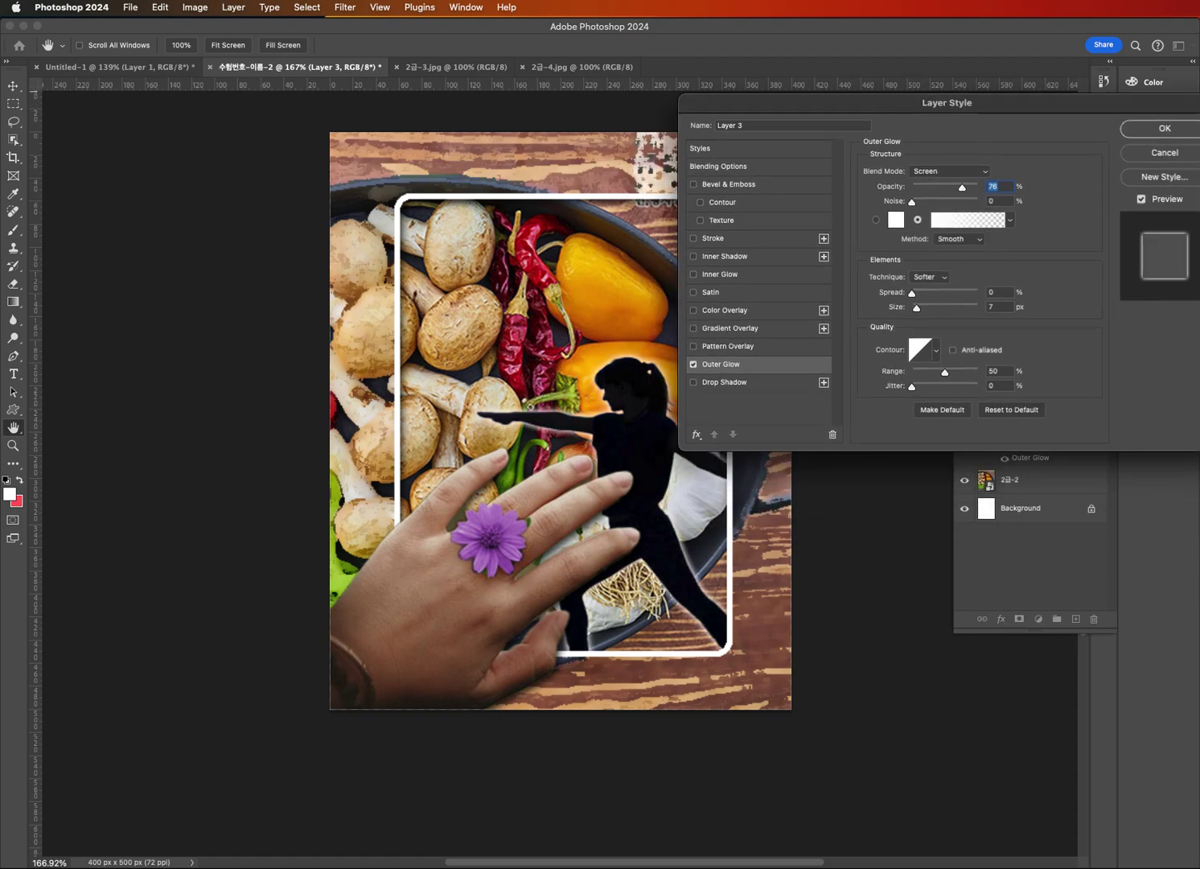
{"action": "left_click", "coordinate": [876, 219]}
{"action": "left_click", "coordinate": [1156, 131]}
Add the text "Balanced Diet" on a new layer above the hand layer, across the upper mushrooms and peppers.
{"action": "left_click", "coordinate": [17, 378]}
{"action": "left_click_drag", "start_coordinate": [1016, 234], "coordinate": [522, 273]}
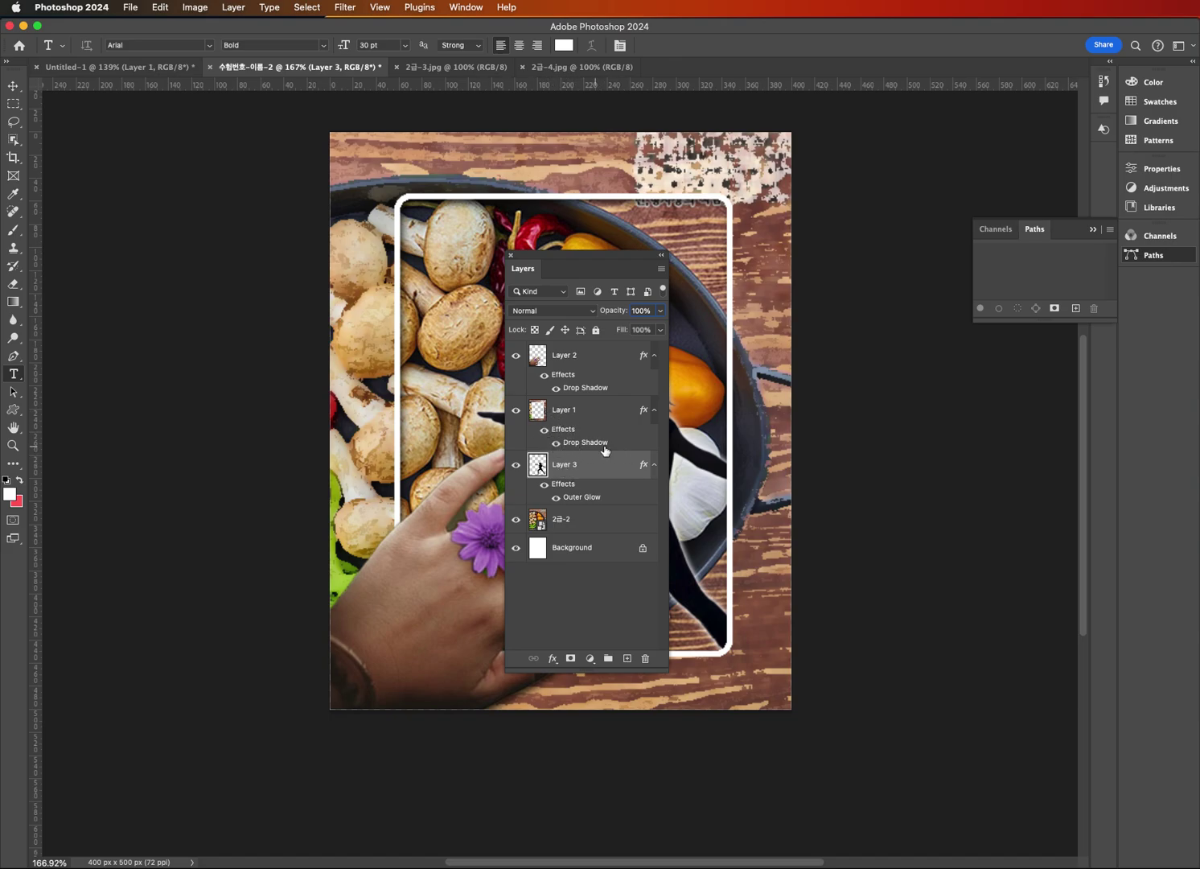
{"action": "left_click", "coordinate": [583, 355]}
{"action": "left_click_drag", "start_coordinate": [522, 268], "coordinate": [978, 259]}
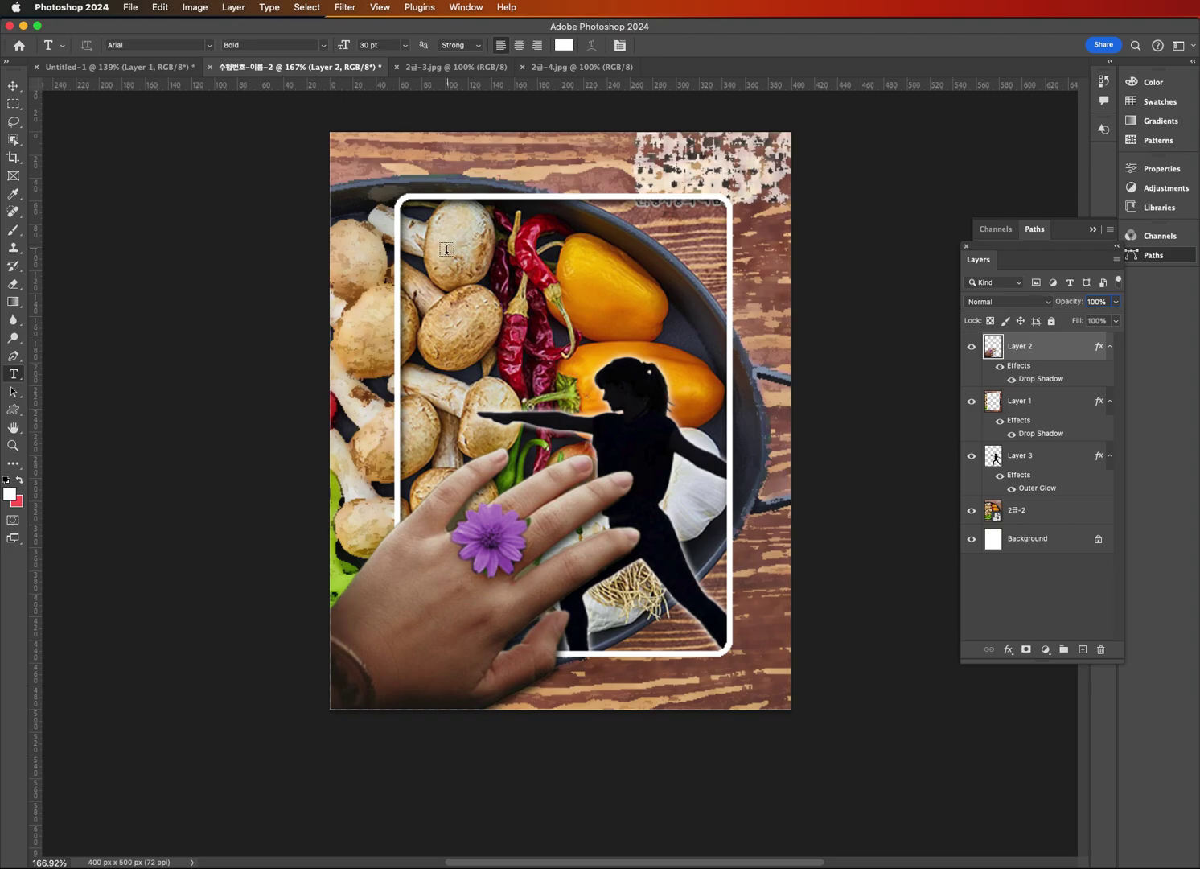
{"action": "left_click", "coordinate": [372, 295]}
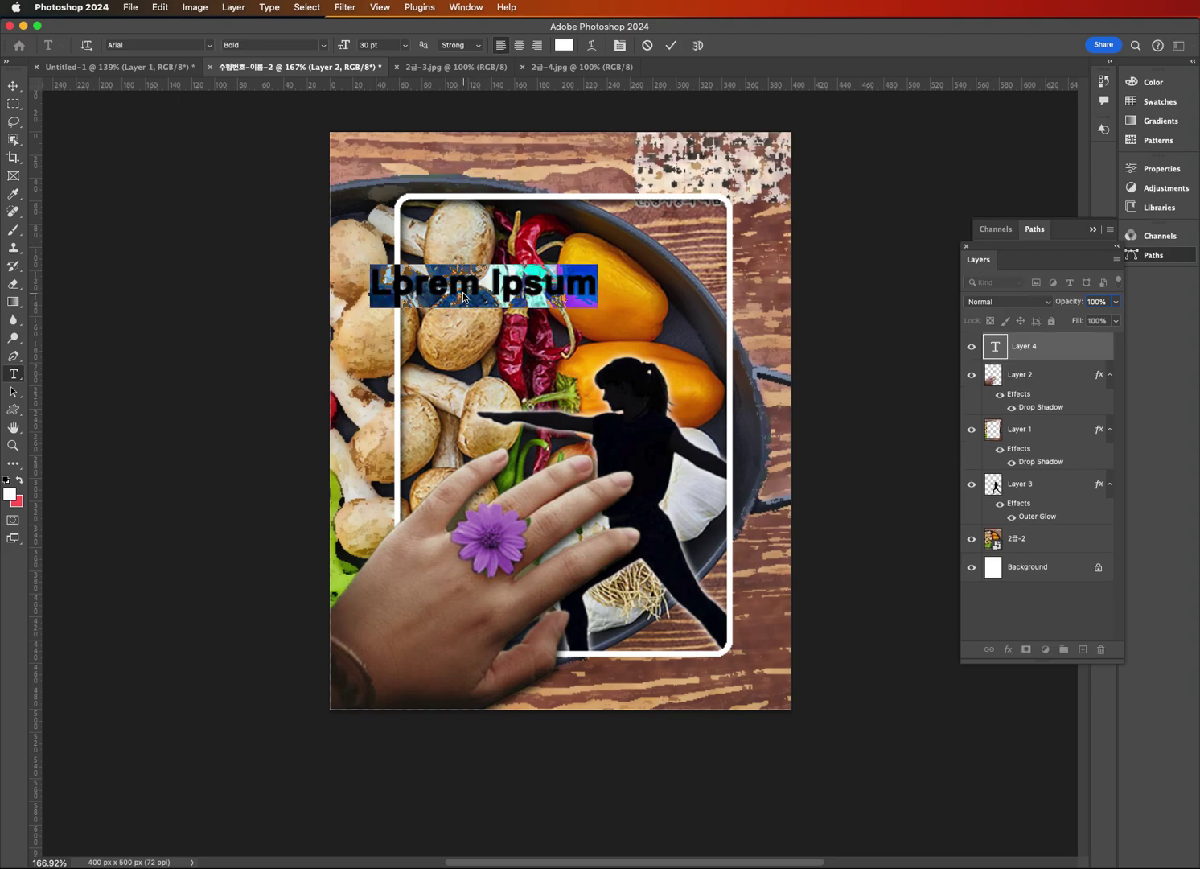
{"action": "type", "text": "Bl"}
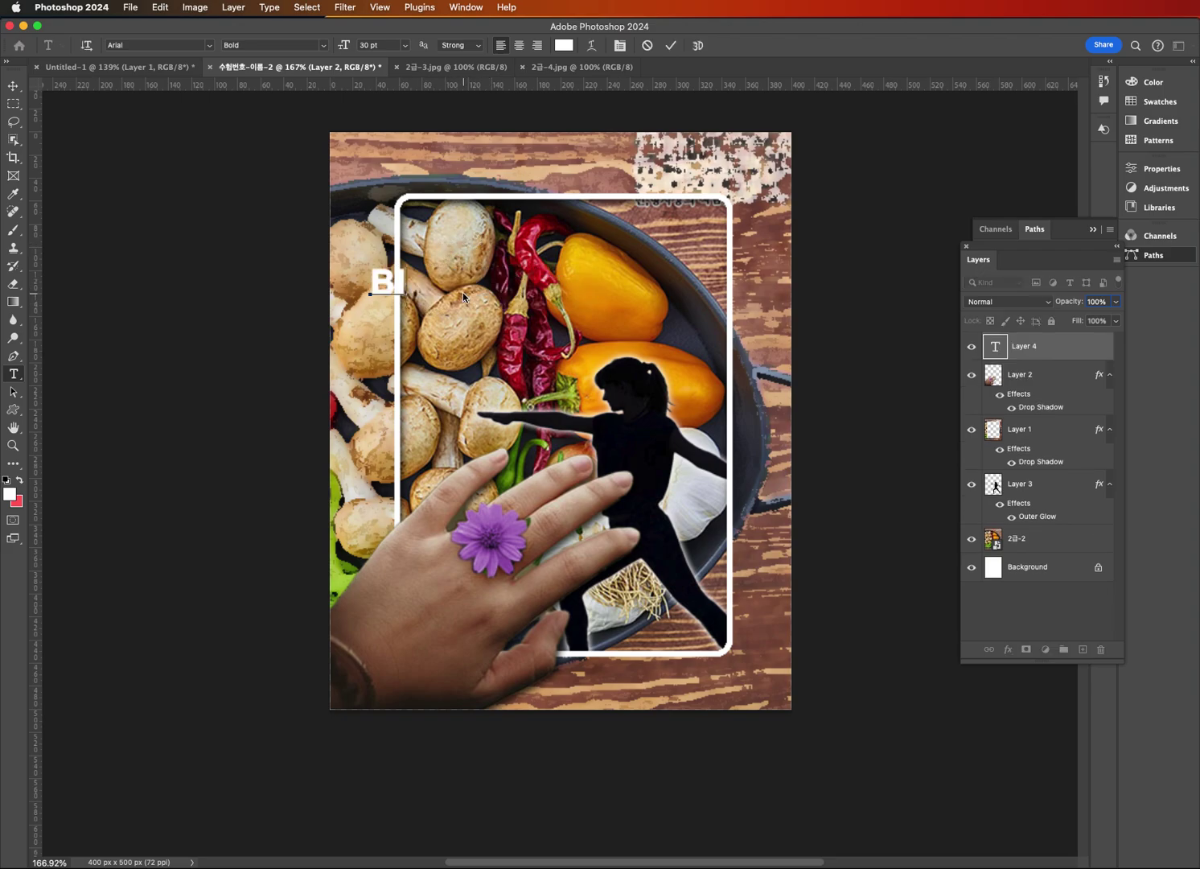
{"action": "type", "text": "anced D"}
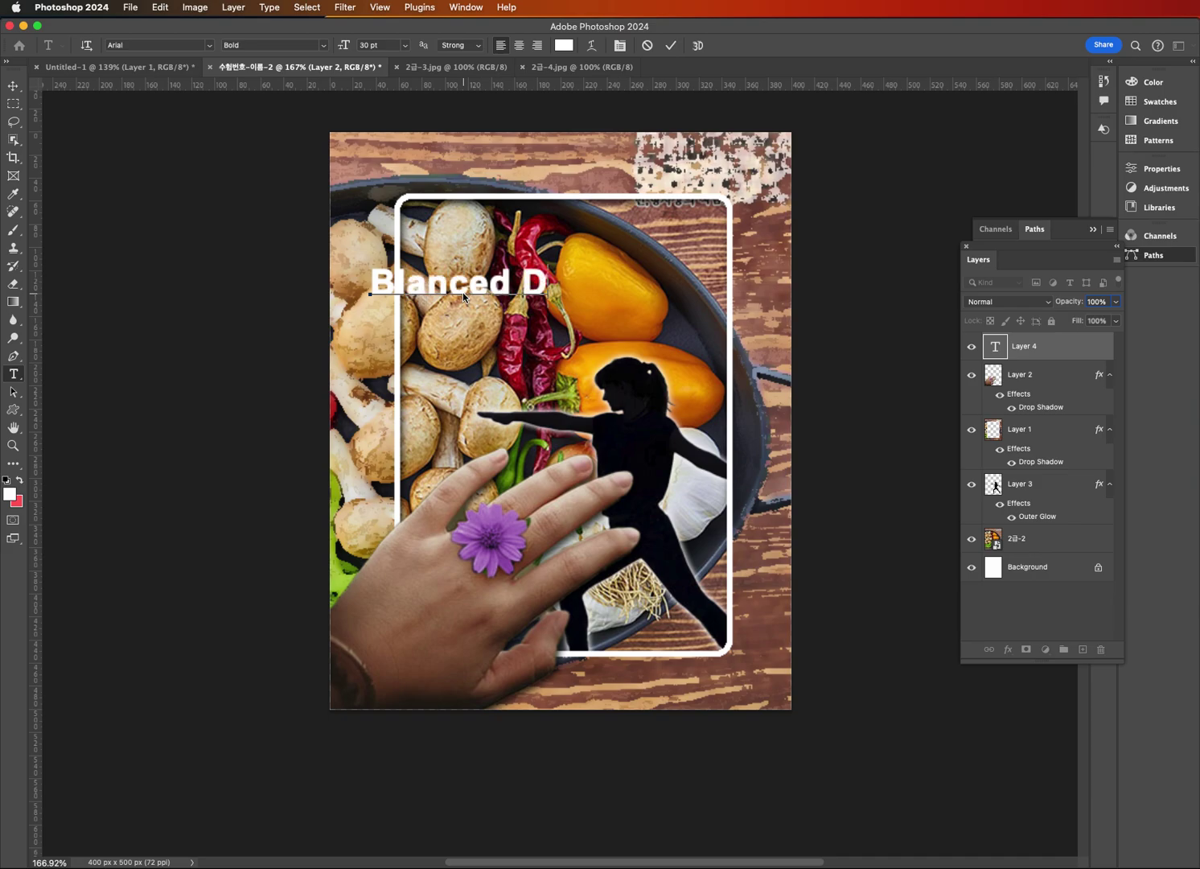
{"action": "type", "text": "ite"}
{"action": "key", "text": "BackSpace"}
{"action": "key", "text": "BackSpace"}
{"action": "type", "text": "et"}
{"action": "key", "text": "Escape"}
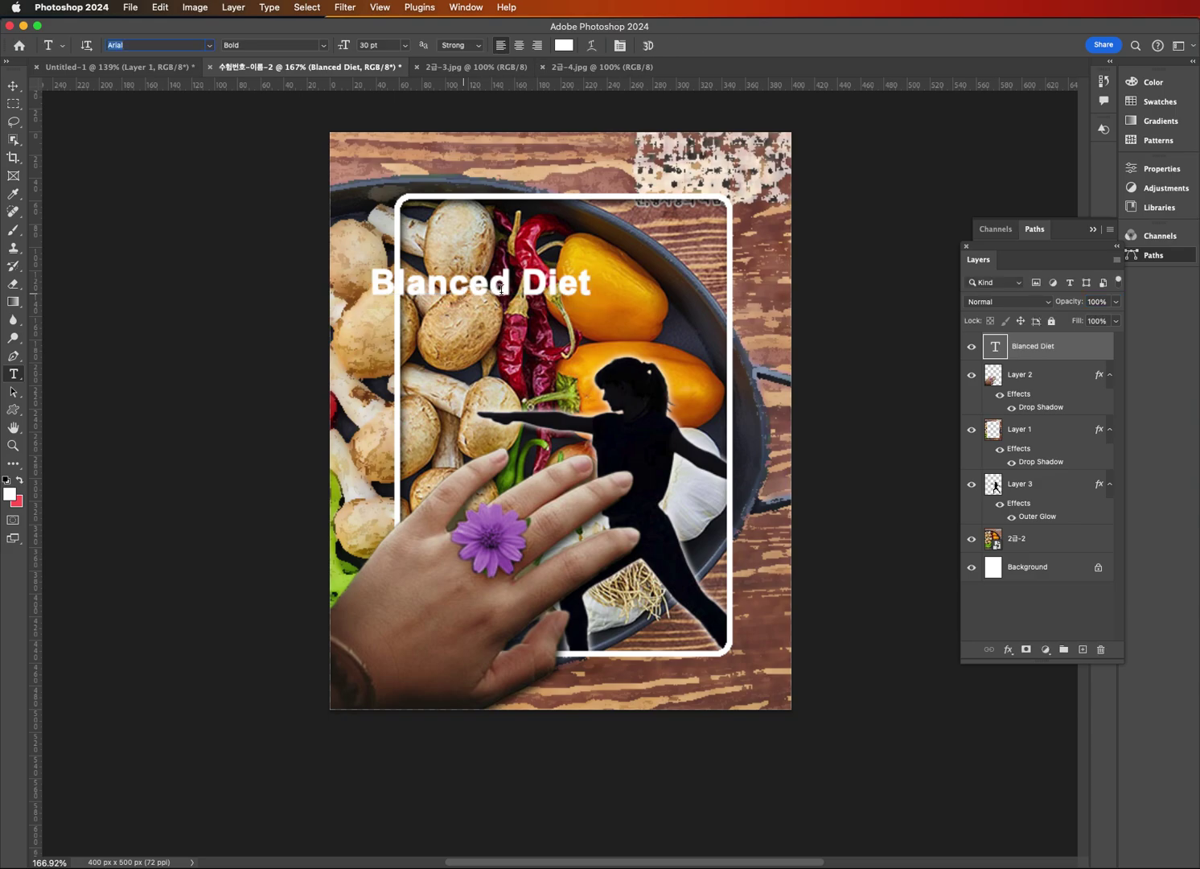
{"action": "left_click", "coordinate": [403, 280]}
{"action": "type", "text": "a"}
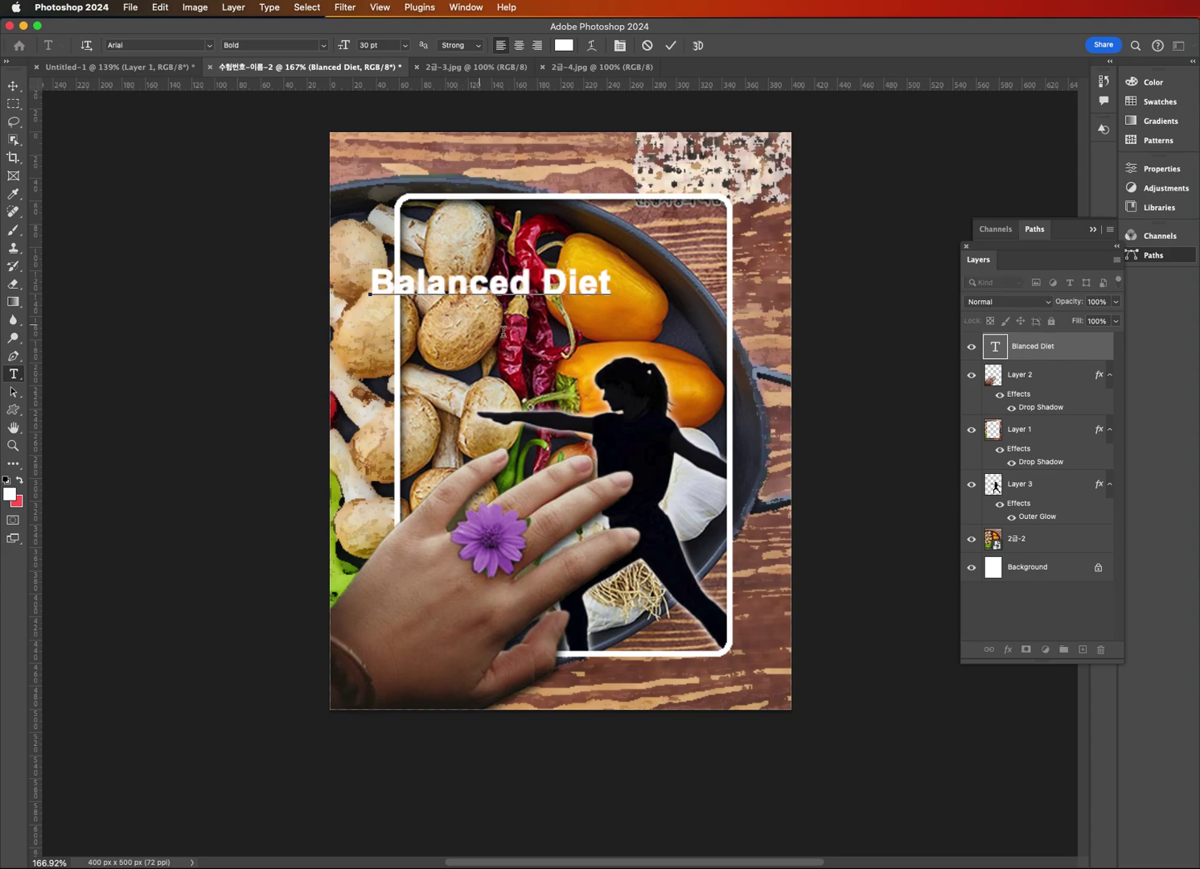
{"action": "left_click", "coordinate": [671, 48]}
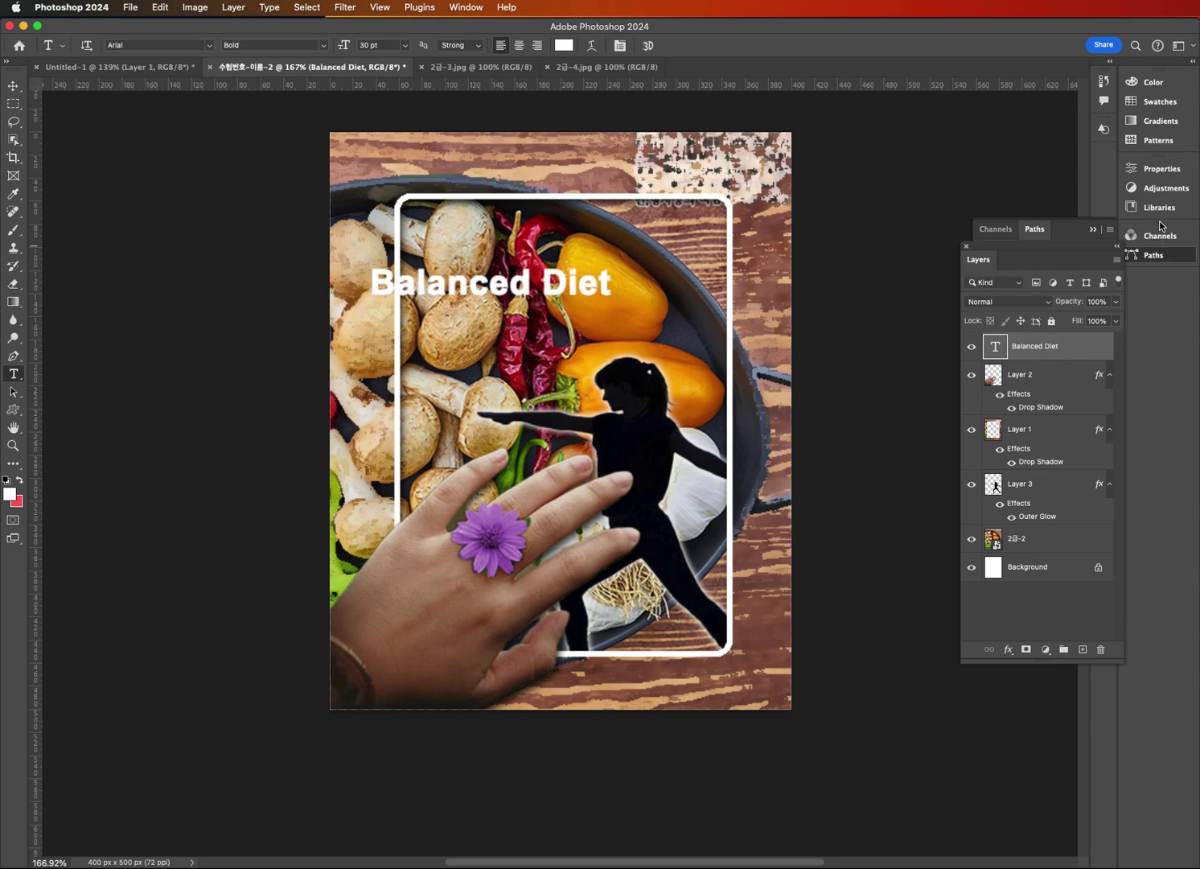
Set the Balanced Diet text's font to Times New Roman Bold.
{"action": "left_click_drag", "start_coordinate": [983, 259], "coordinate": [957, 402]}
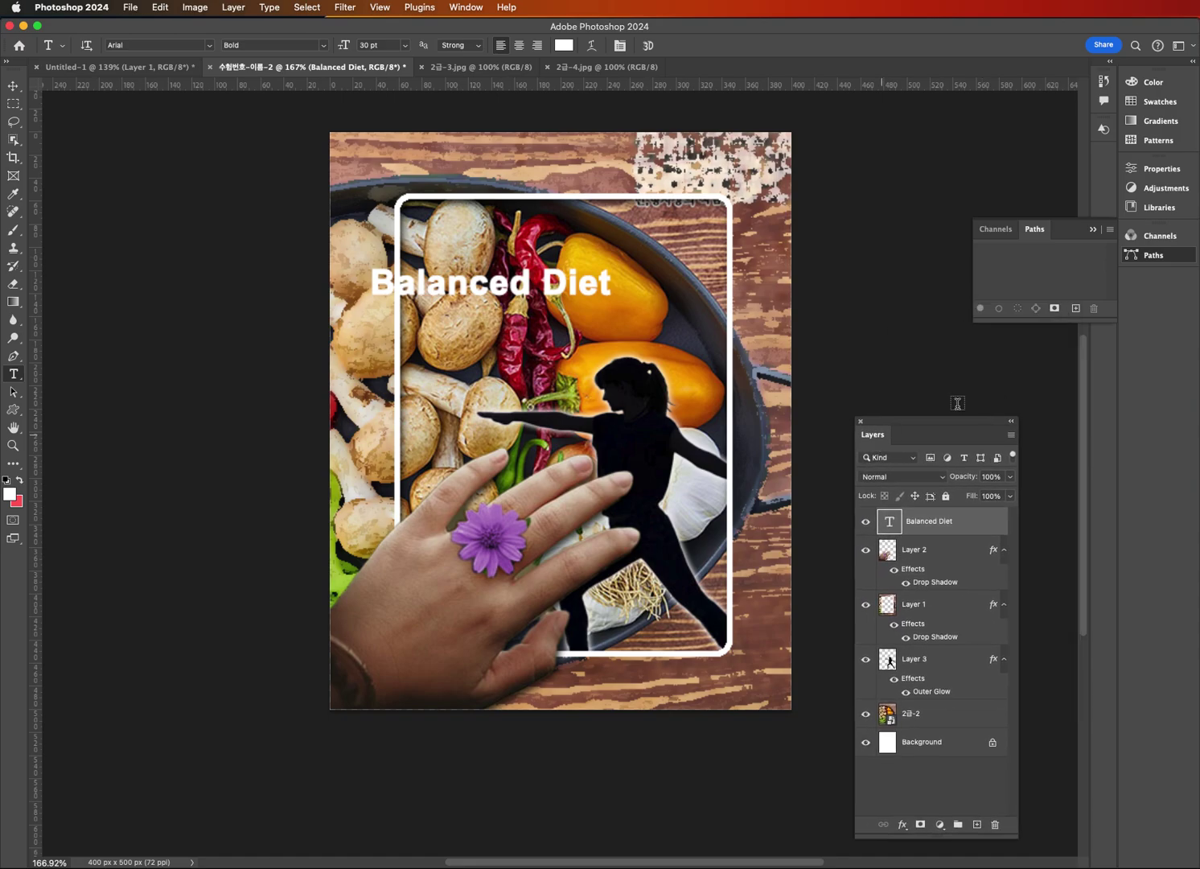
{"action": "left_click", "coordinate": [1137, 174]}
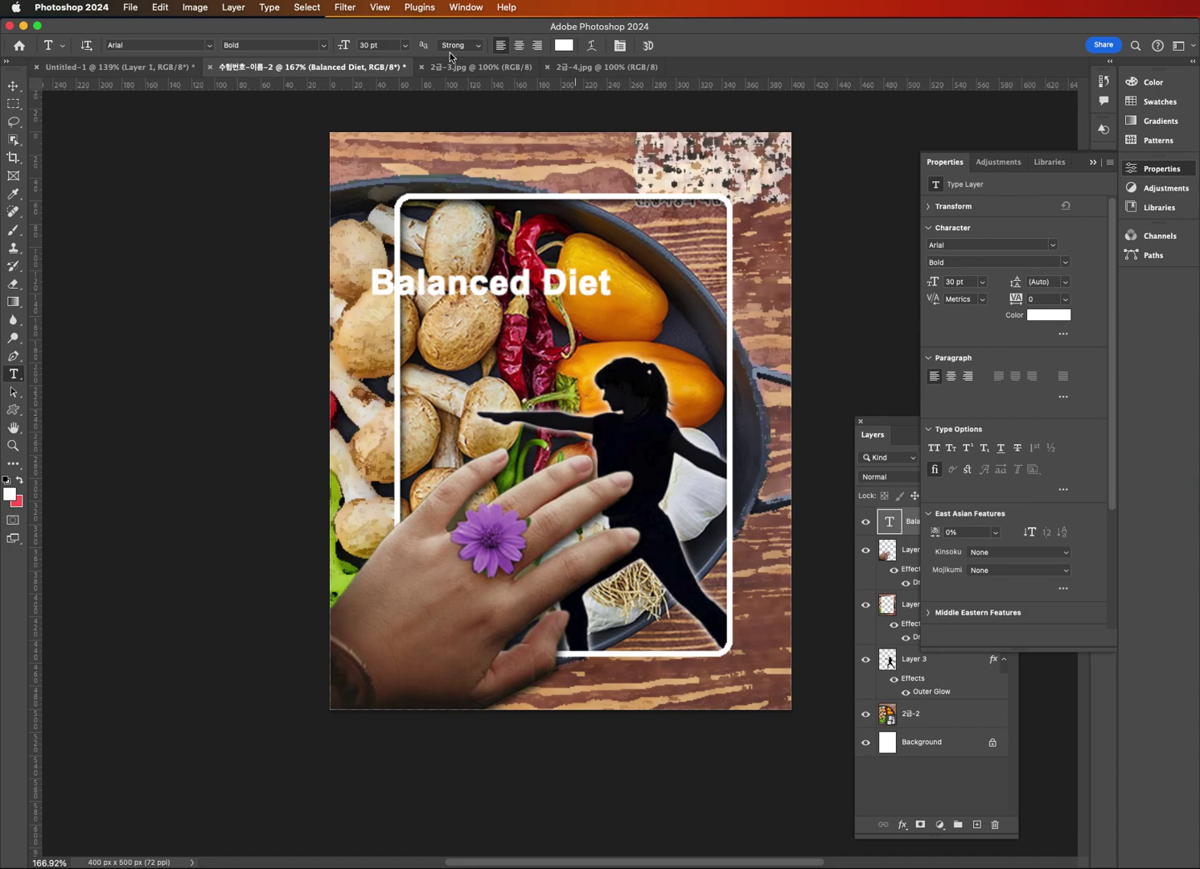
{"action": "left_click", "coordinate": [166, 42]}
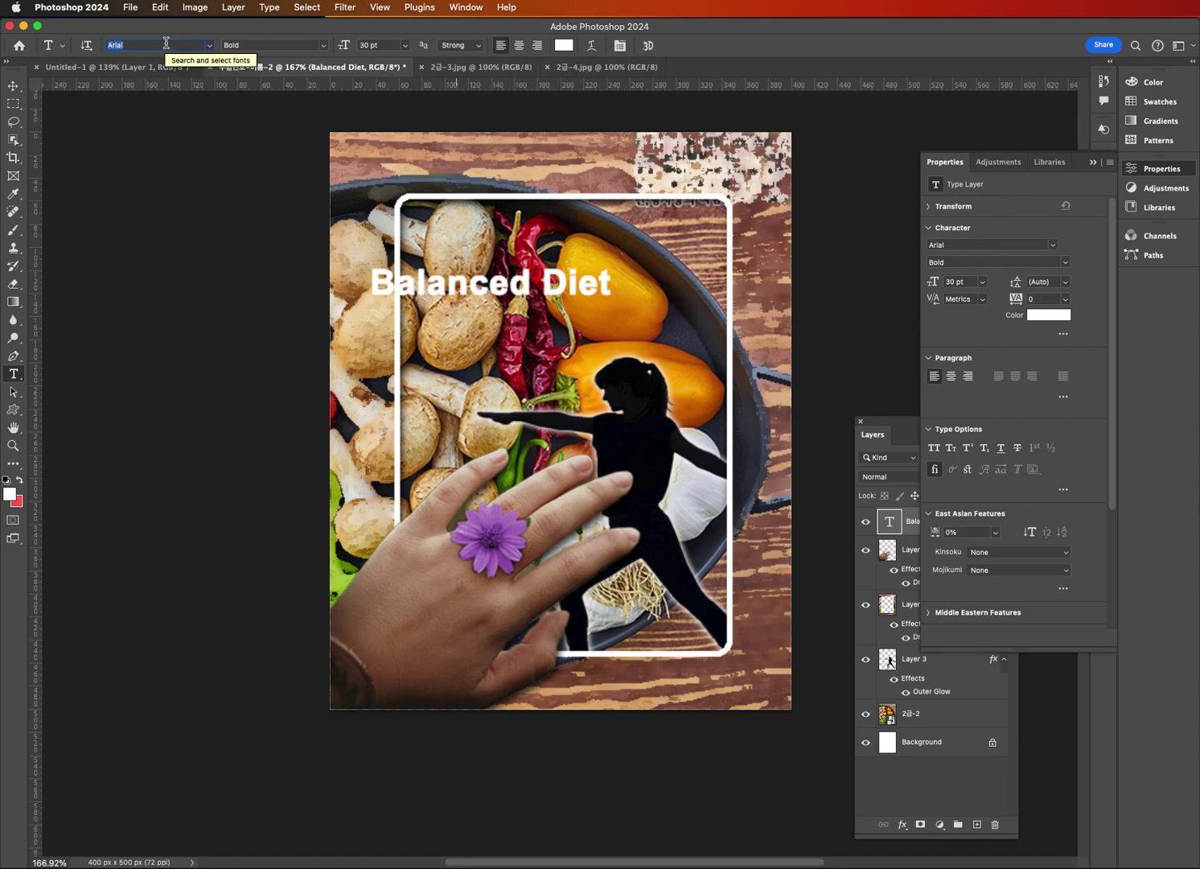
{"action": "type", "text": "me"}
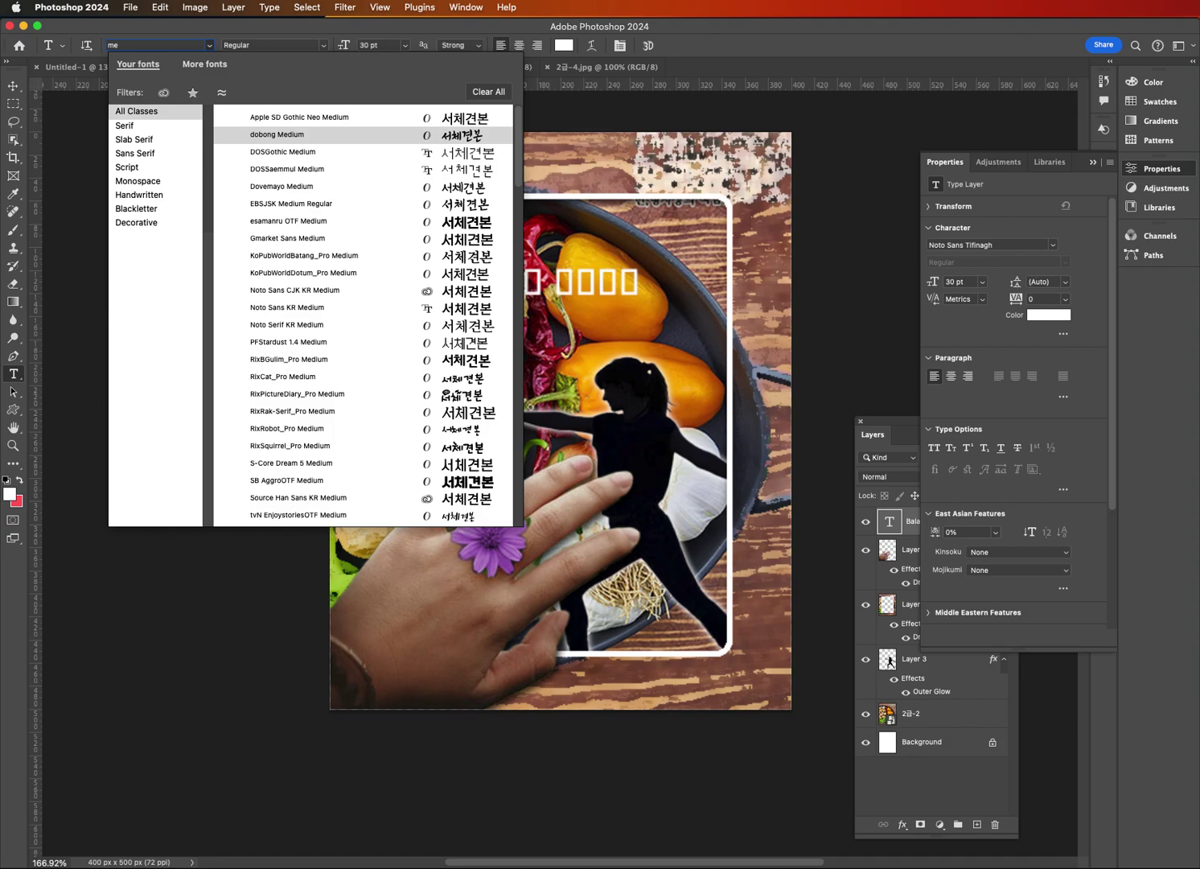
{"action": "key", "text": "BackSpace"}
{"action": "key", "text": "BackSpace"}
{"action": "type", "text": "time"}
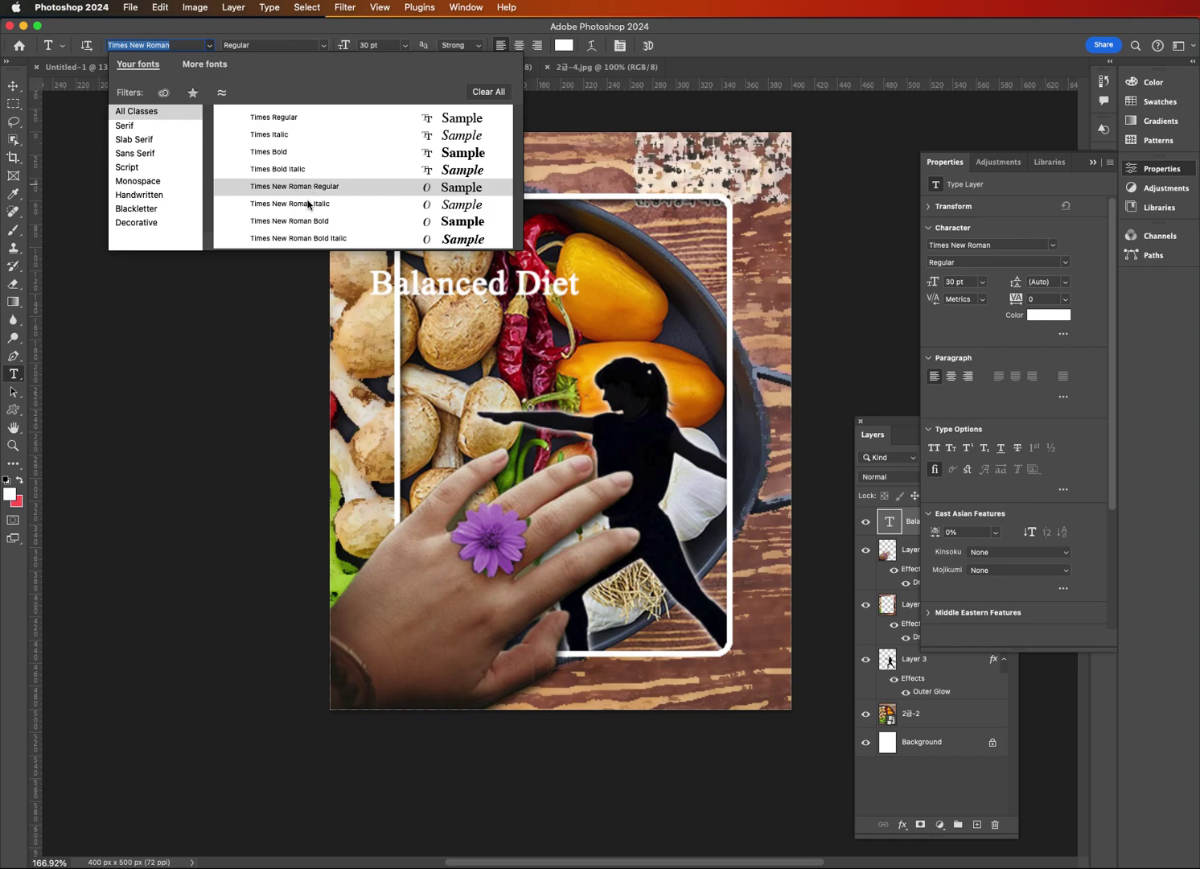
{"action": "left_click", "coordinate": [296, 222]}
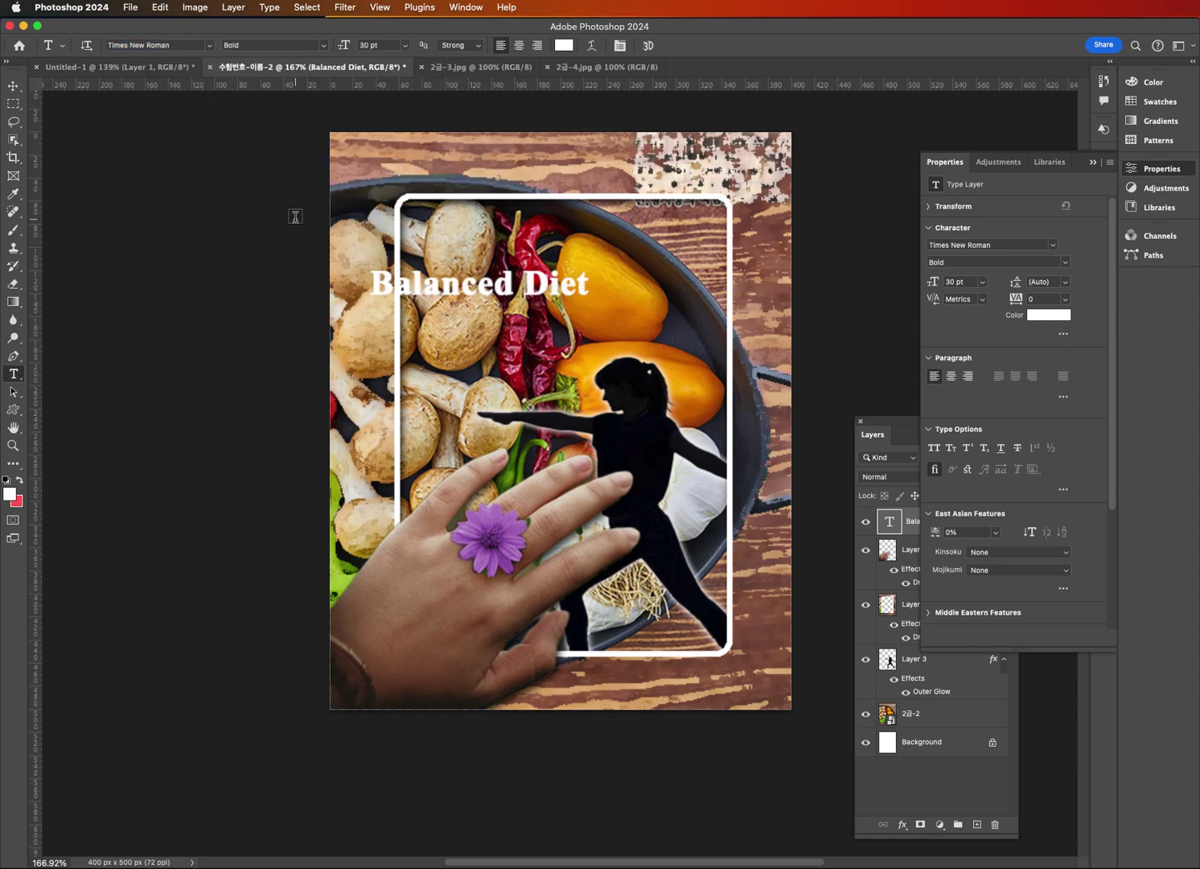
Set the Balanced Diet text to 50 pt and colour it orange with hex value f47c5c.
{"action": "left_click", "coordinate": [360, 45]}
{"action": "type", "text": "50"}
{"action": "key", "text": "Return"}
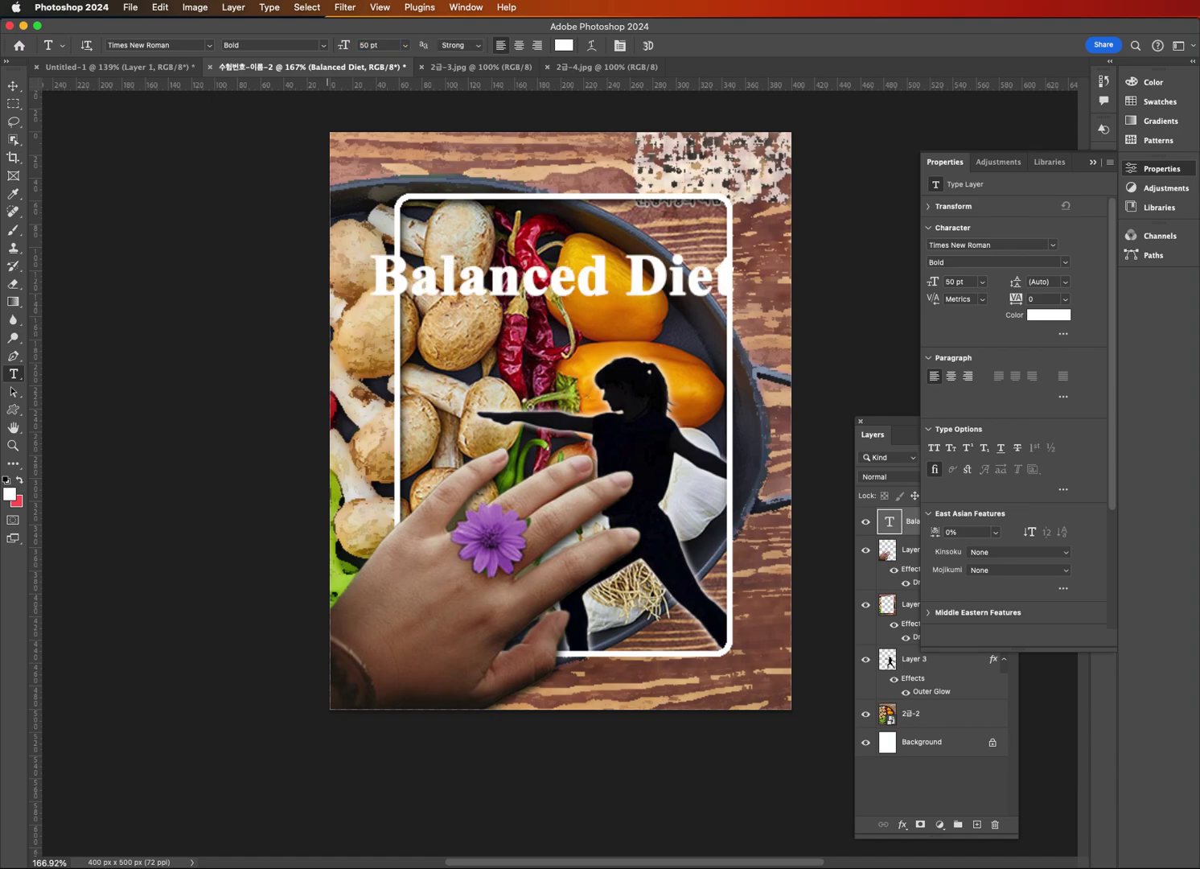
{"action": "left_click", "coordinate": [564, 46]}
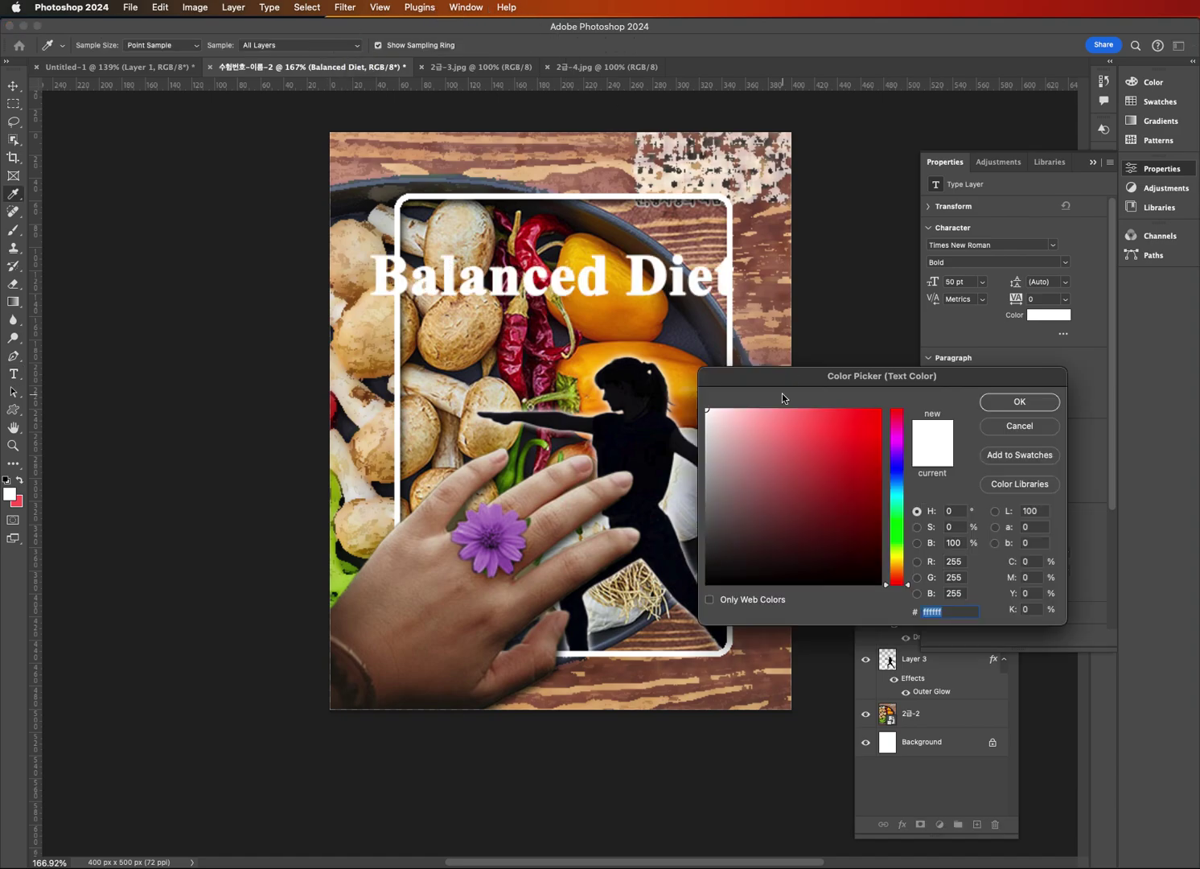
{"action": "type", "text": "f47c5c"}
{"action": "key", "text": "Return"}
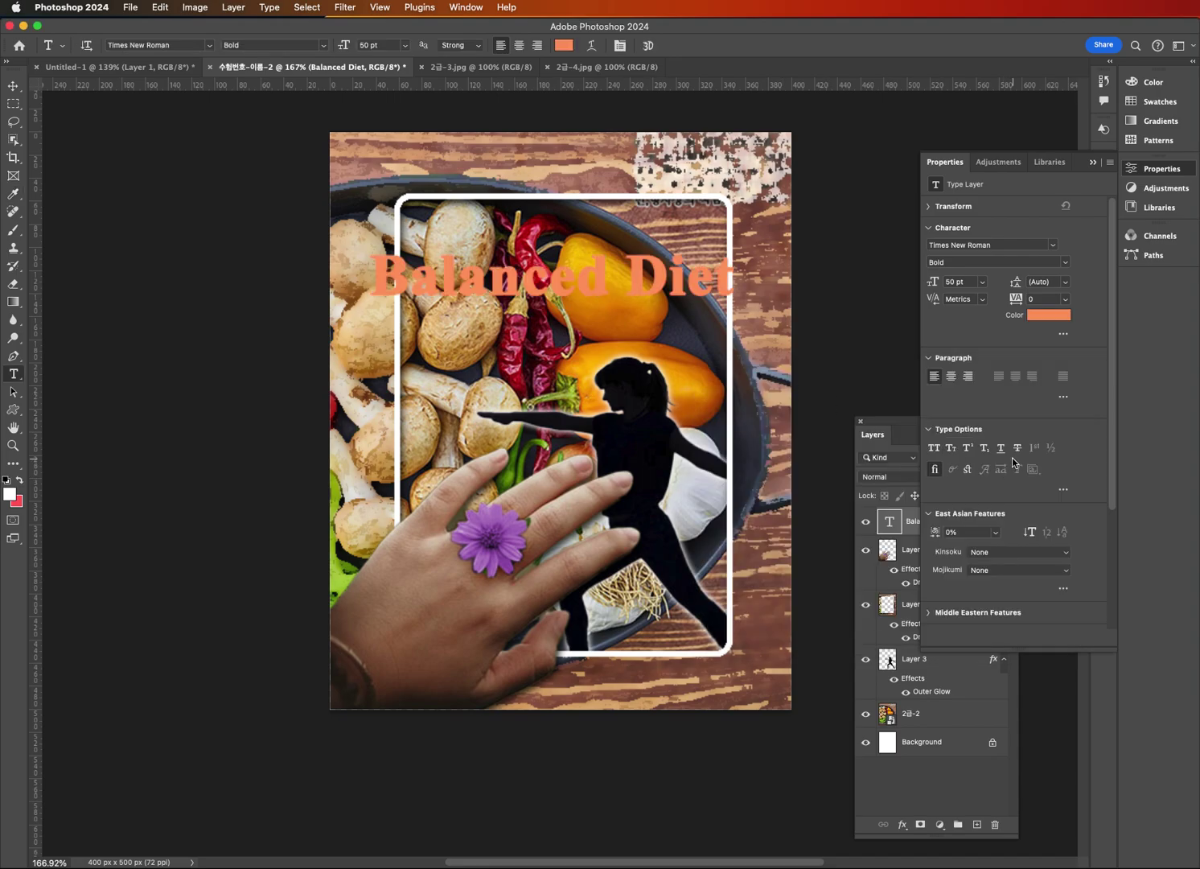
{"action": "left_click", "coordinate": [1149, 171]}
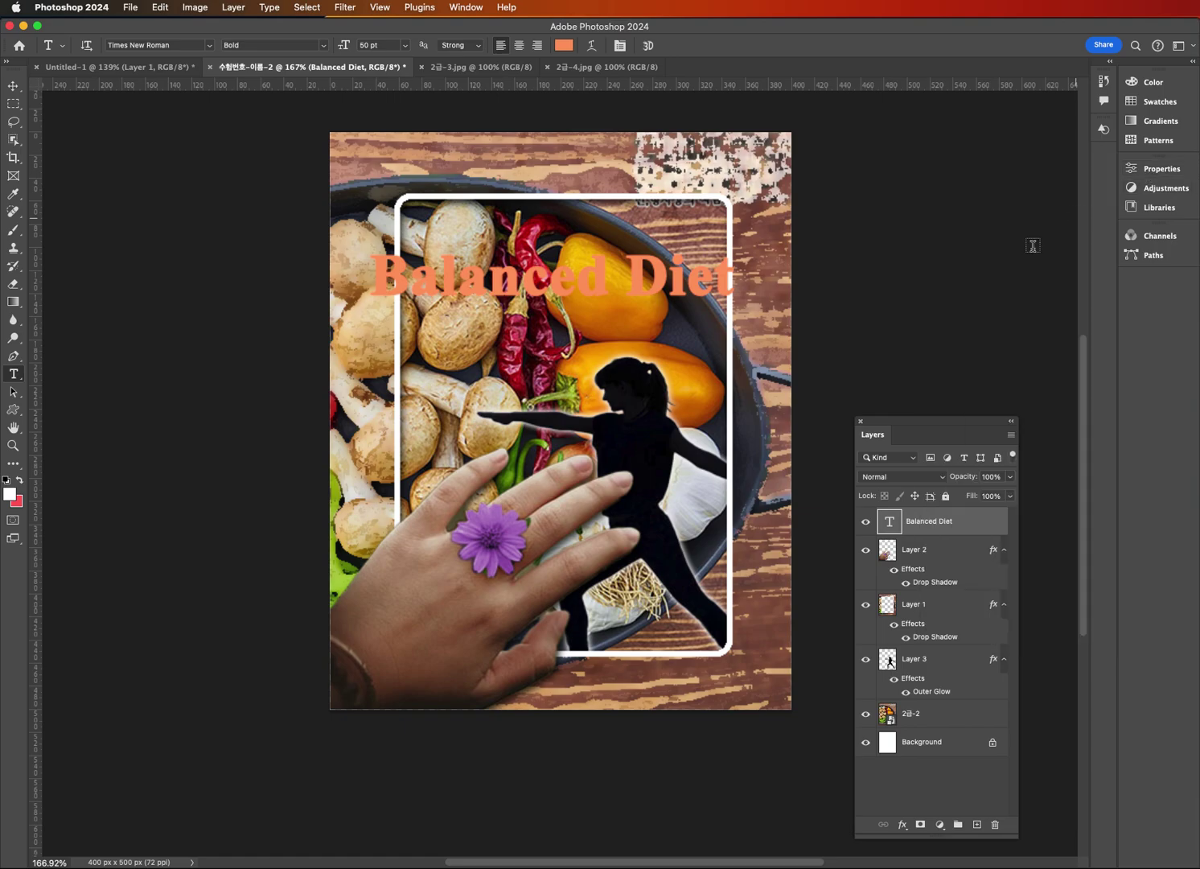
Remove the faux bold style from the Balanced Diet text.
{"action": "left_click", "coordinate": [592, 46]}
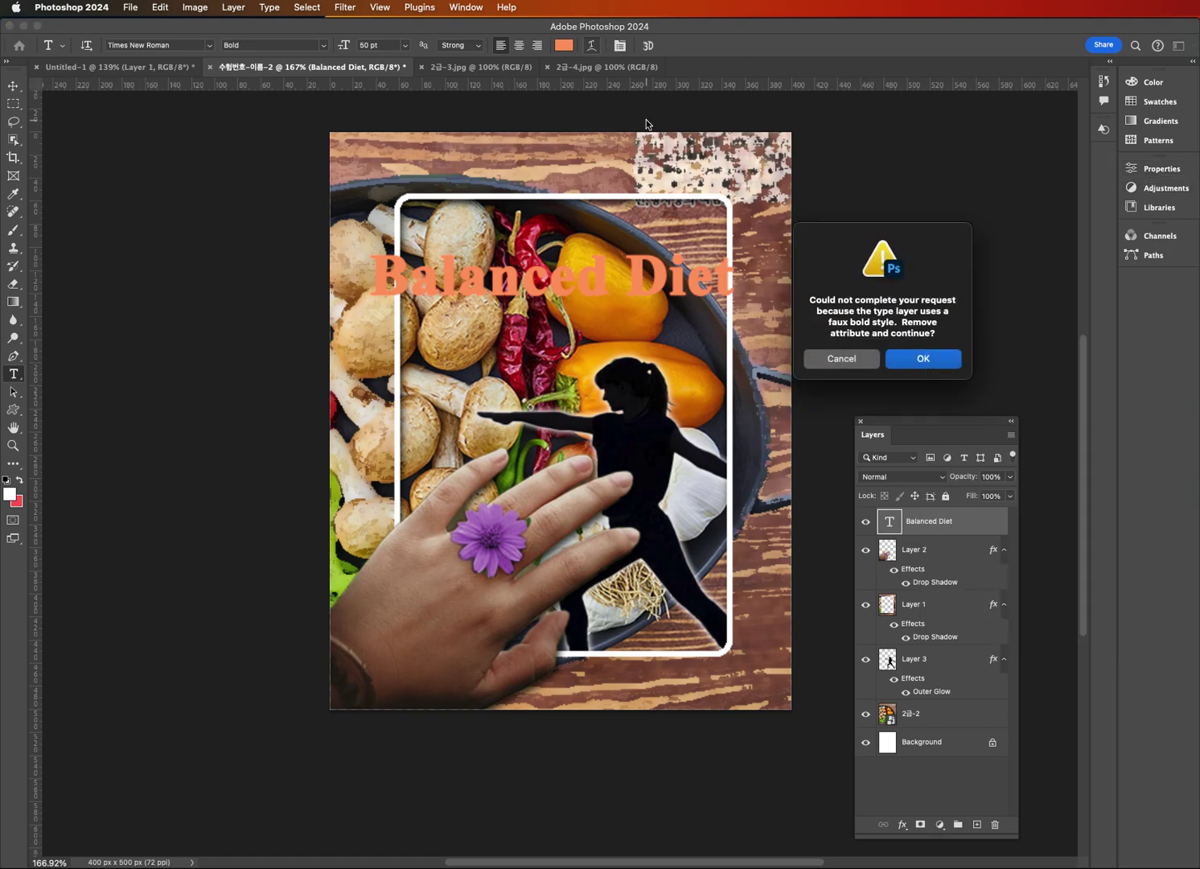
{"action": "left_click", "coordinate": [851, 359]}
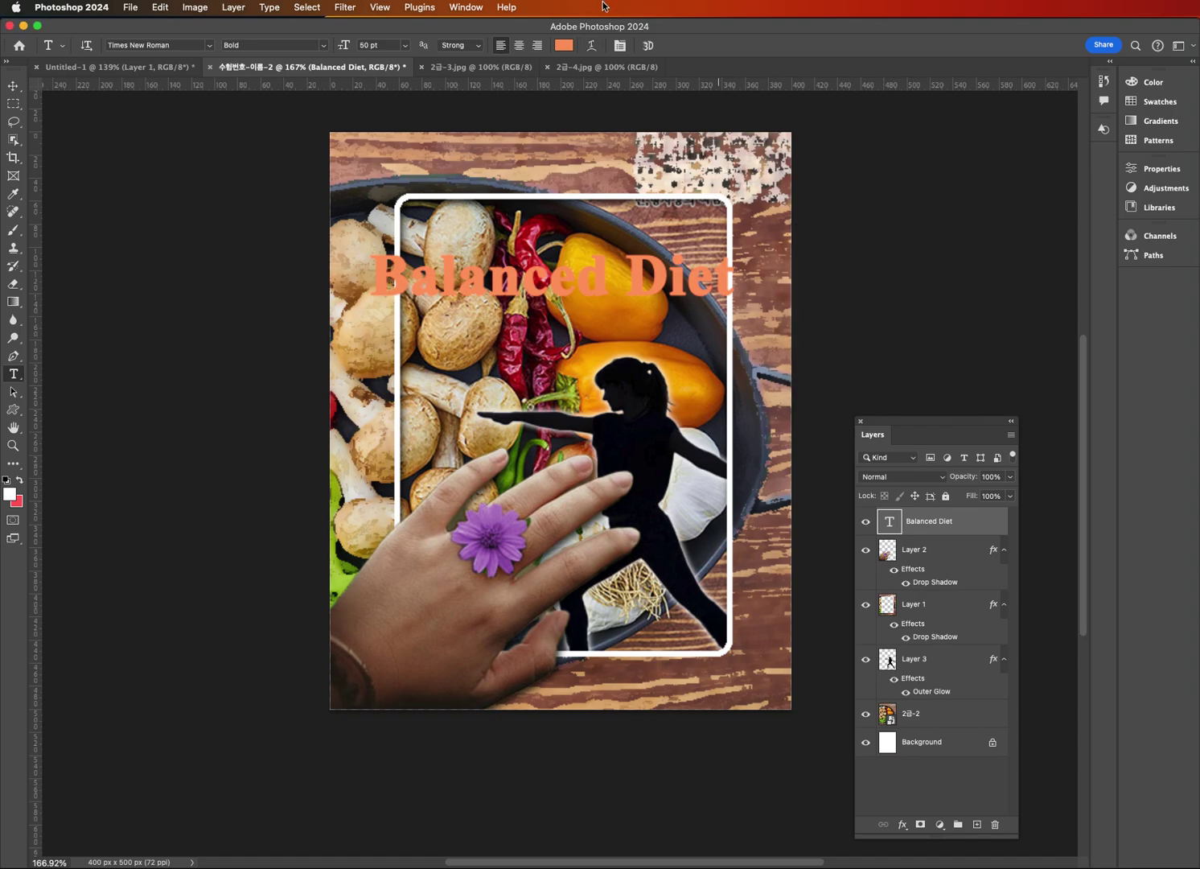
{"action": "left_click", "coordinate": [620, 46]}
{"action": "left_click", "coordinate": [953, 255]}
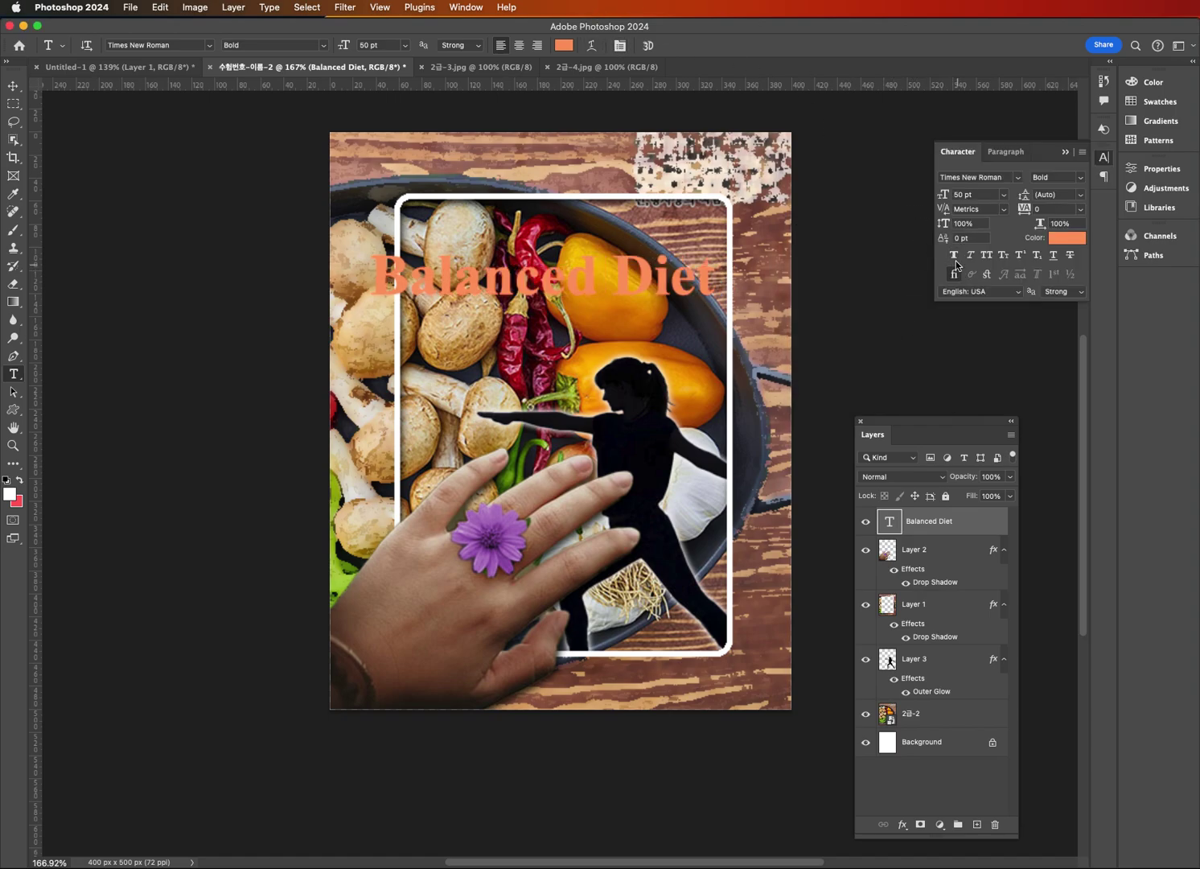
{"action": "left_click", "coordinate": [954, 255]}
{"action": "left_click", "coordinate": [954, 255]}
Warp the Balanced Diet text with the horizontal Rise style at +50% bend and move it slightly up within the frame.
{"action": "left_click", "coordinate": [591, 45]}
{"action": "left_click_drag", "start_coordinate": [845, 417], "coordinate": [731, 208]}
{"action": "left_click", "coordinate": [734, 232]}
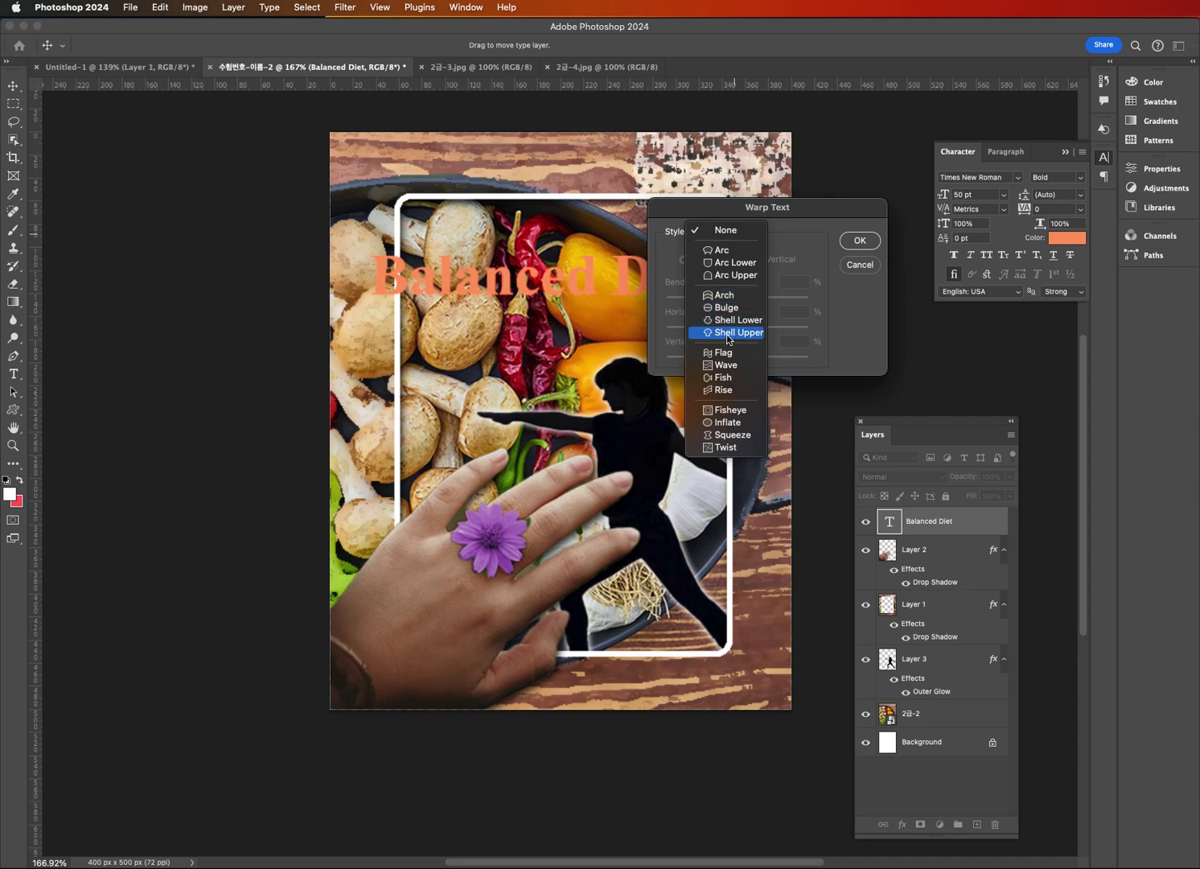
{"action": "left_click", "coordinate": [728, 392]}
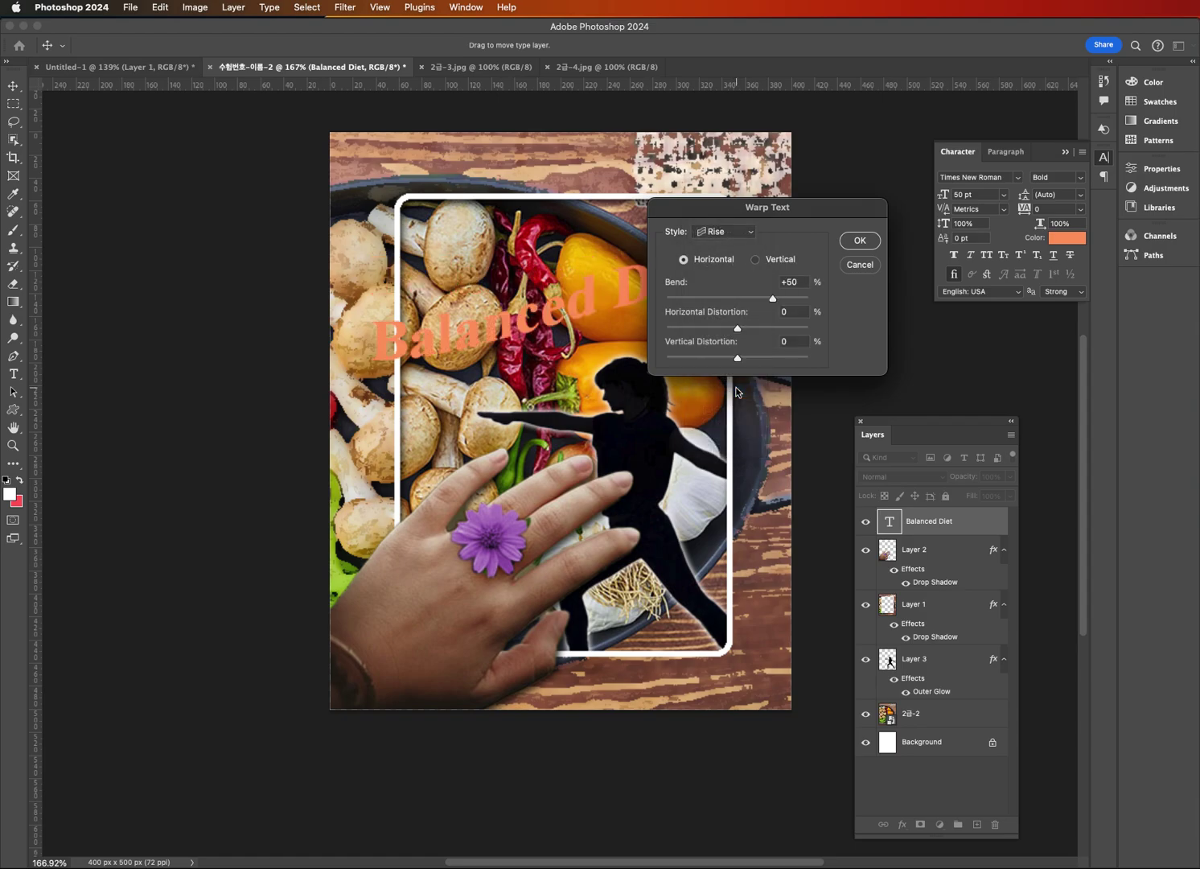
{"action": "left_click_drag", "start_coordinate": [809, 211], "coordinate": [889, 190]}
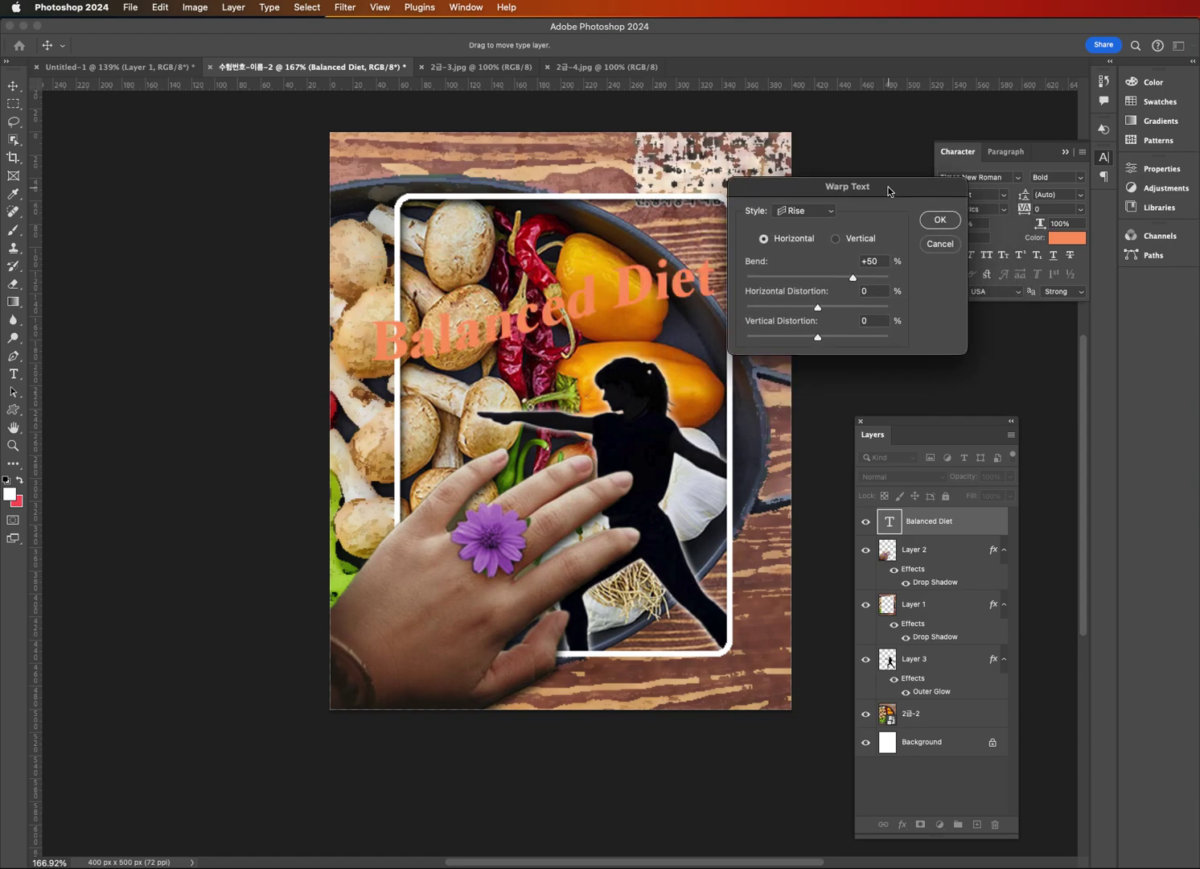
{"action": "left_click_drag", "start_coordinate": [587, 302], "coordinate": [586, 260]}
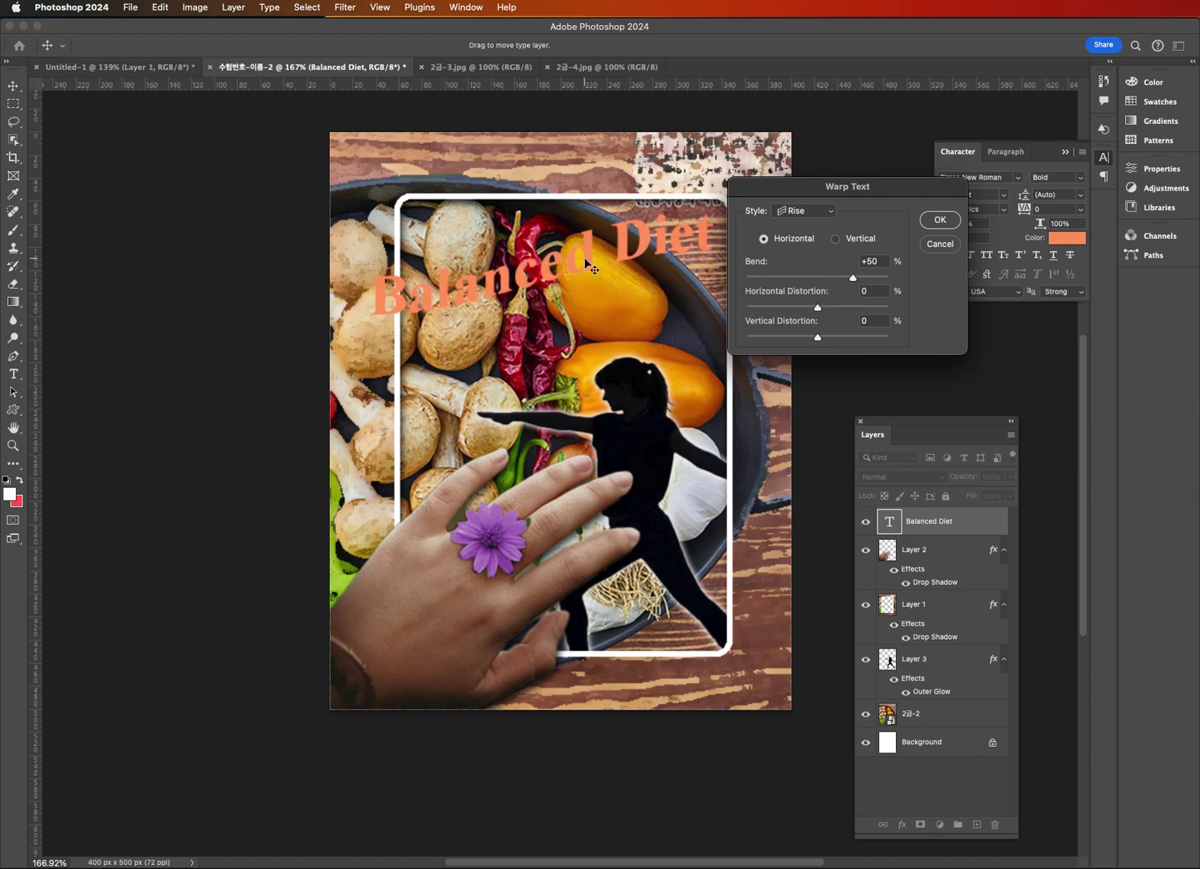
{"action": "left_click_drag", "start_coordinate": [585, 263], "coordinate": [585, 268]}
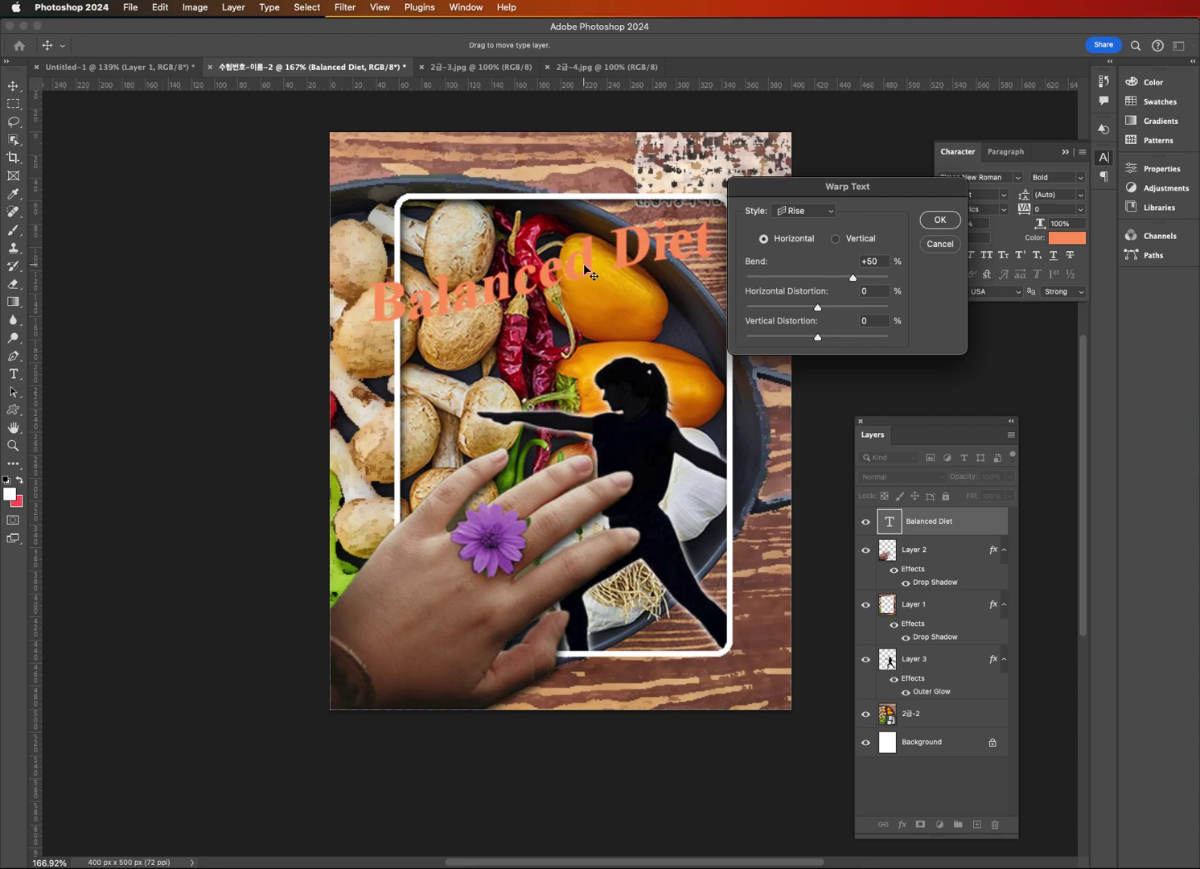
{"action": "left_click", "coordinate": [940, 219]}
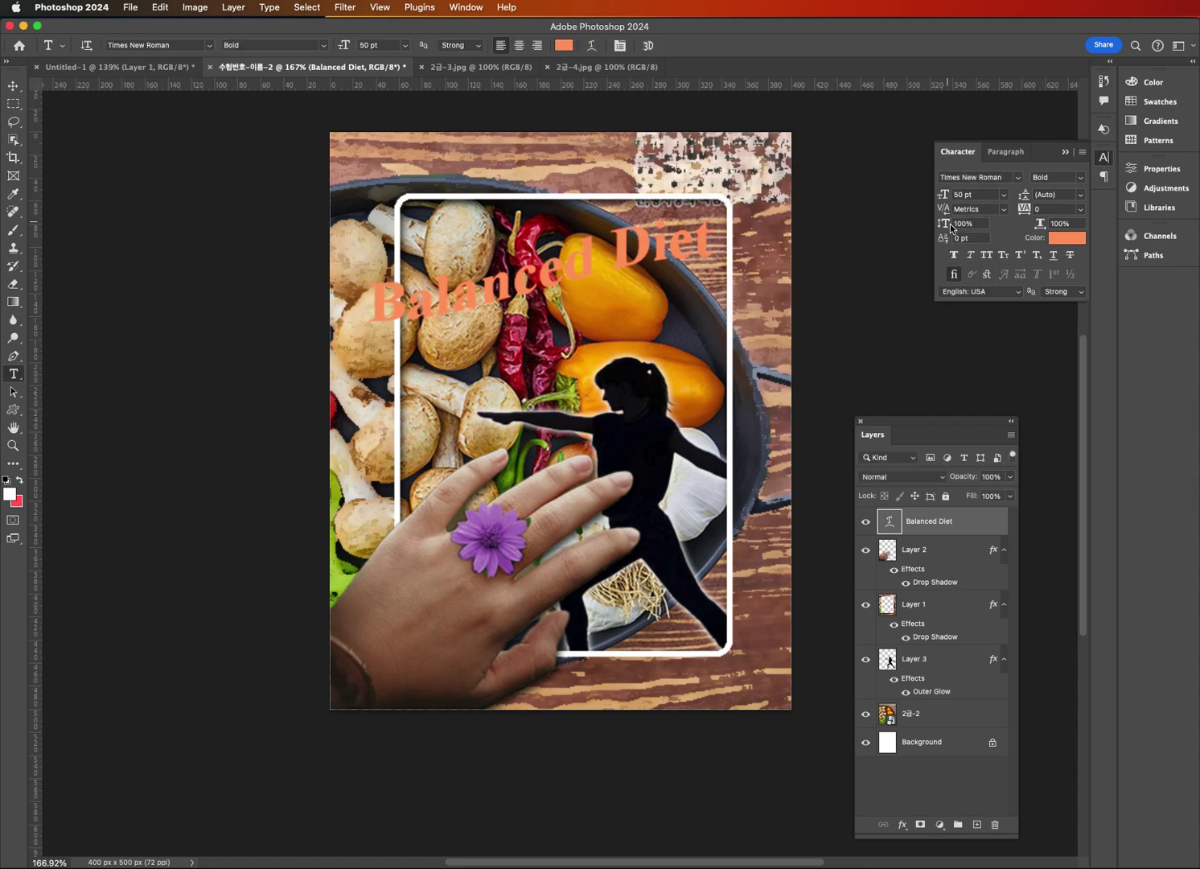
{"action": "left_click", "coordinate": [592, 45]}
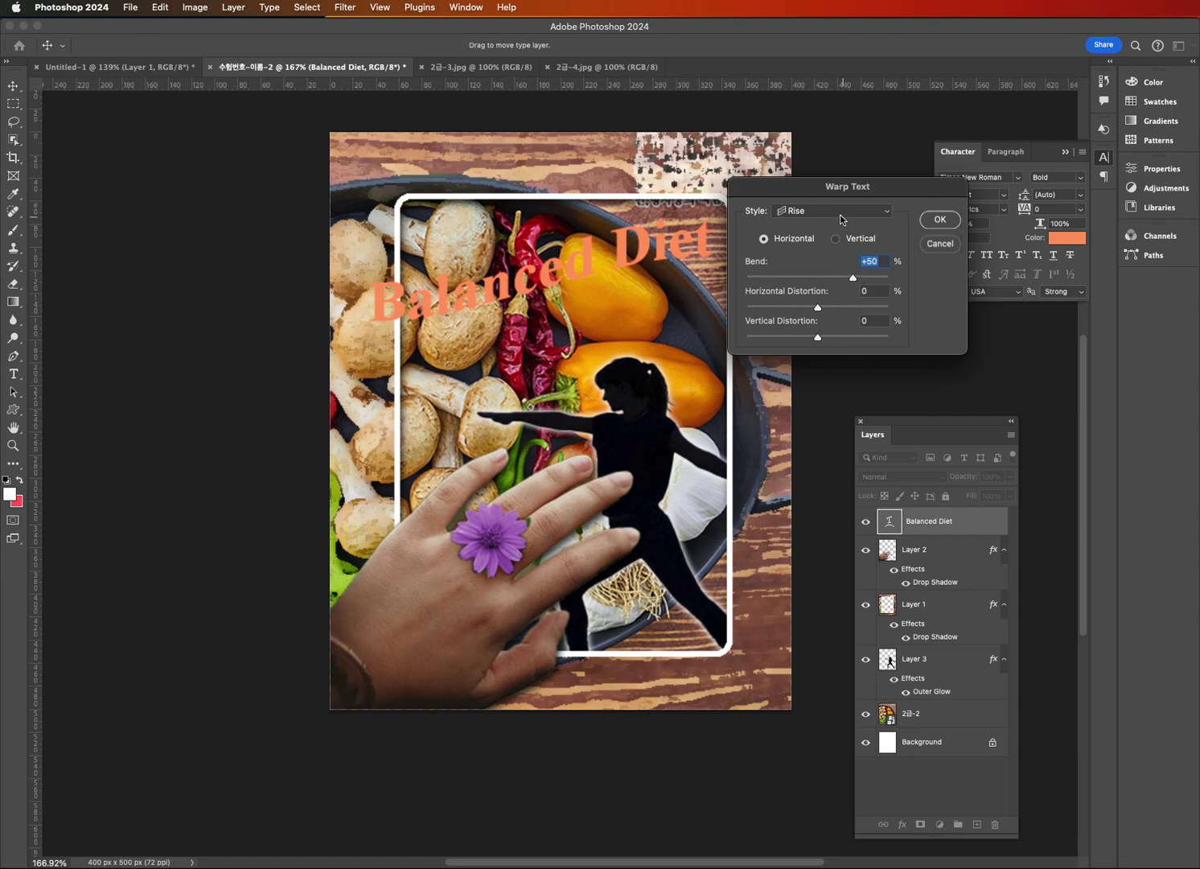
{"action": "left_click", "coordinate": [946, 226]}
Add a 3 px outside stroke in purple, hex 663366, to the Balanced Diet text layer.
{"action": "left_click_drag", "start_coordinate": [877, 434], "coordinate": [831, 184]}
{"action": "left_click", "coordinate": [855, 574]}
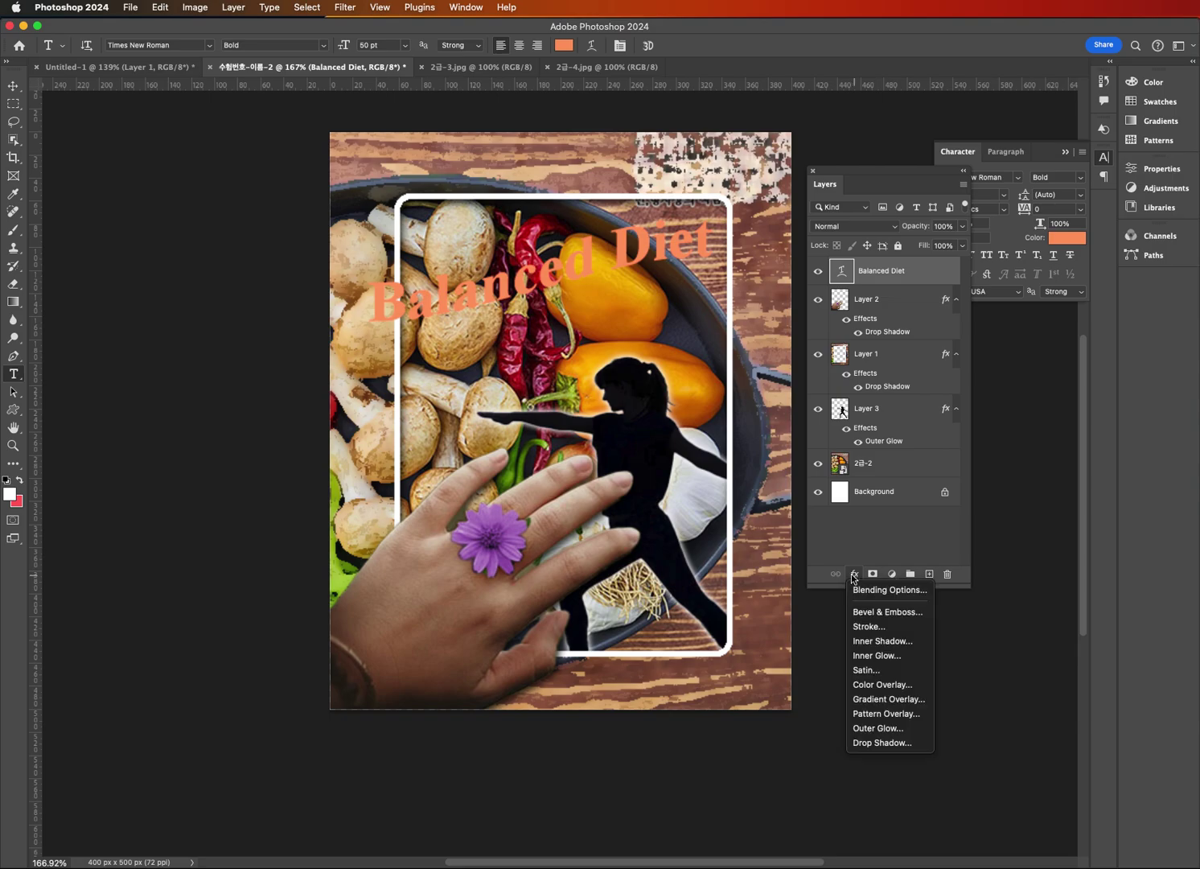
{"action": "left_click", "coordinate": [876, 632]}
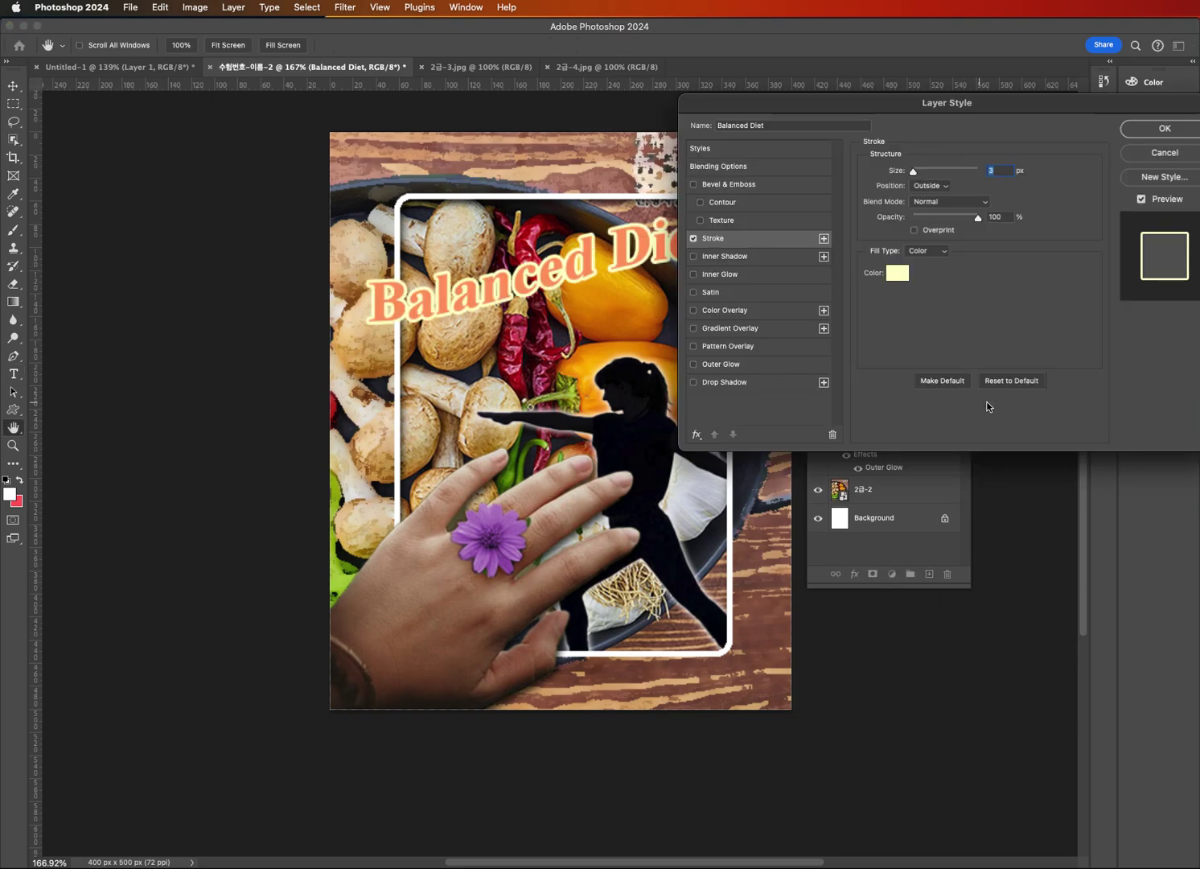
{"action": "left_click", "coordinate": [934, 186]}
{"action": "left_click", "coordinate": [940, 187]}
{"action": "key", "text": "Tab"}
{"action": "left_click", "coordinate": [899, 274]}
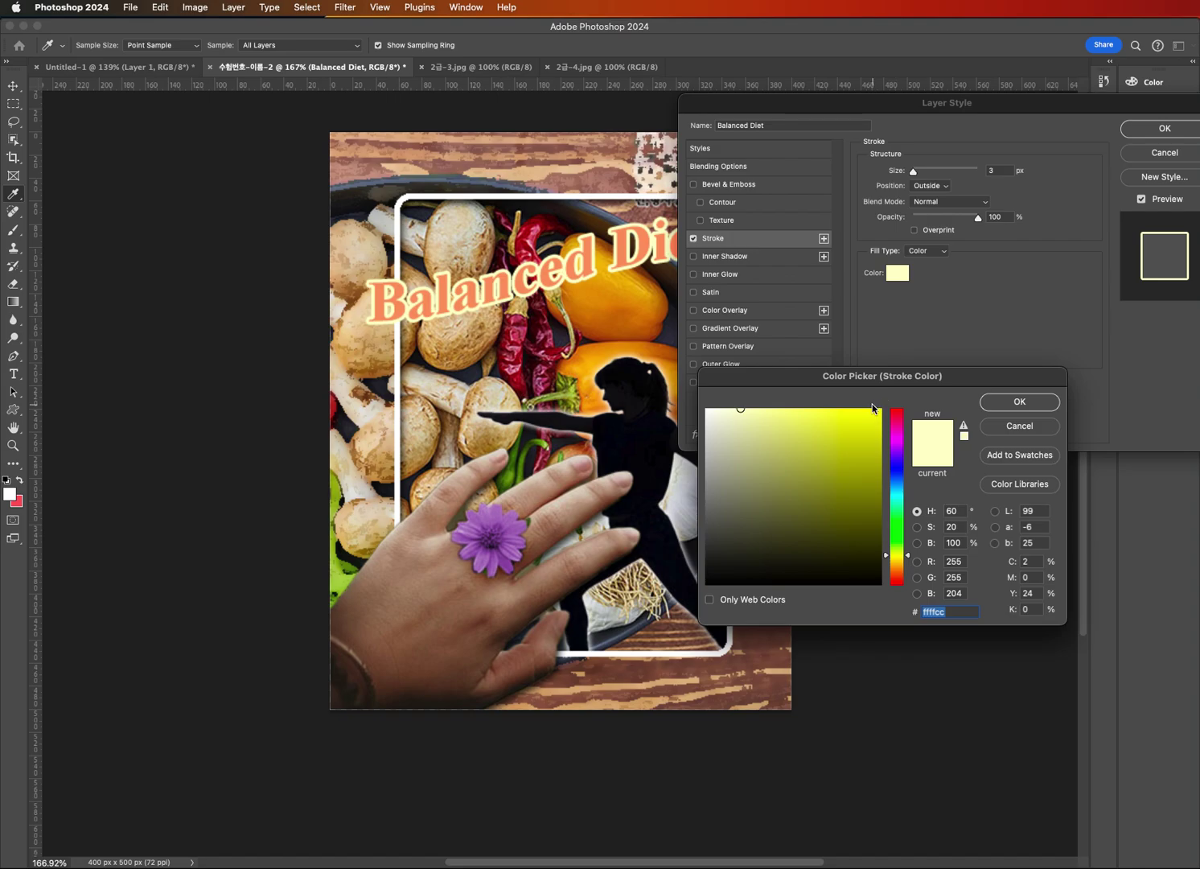
{"action": "type", "text": "663366"}
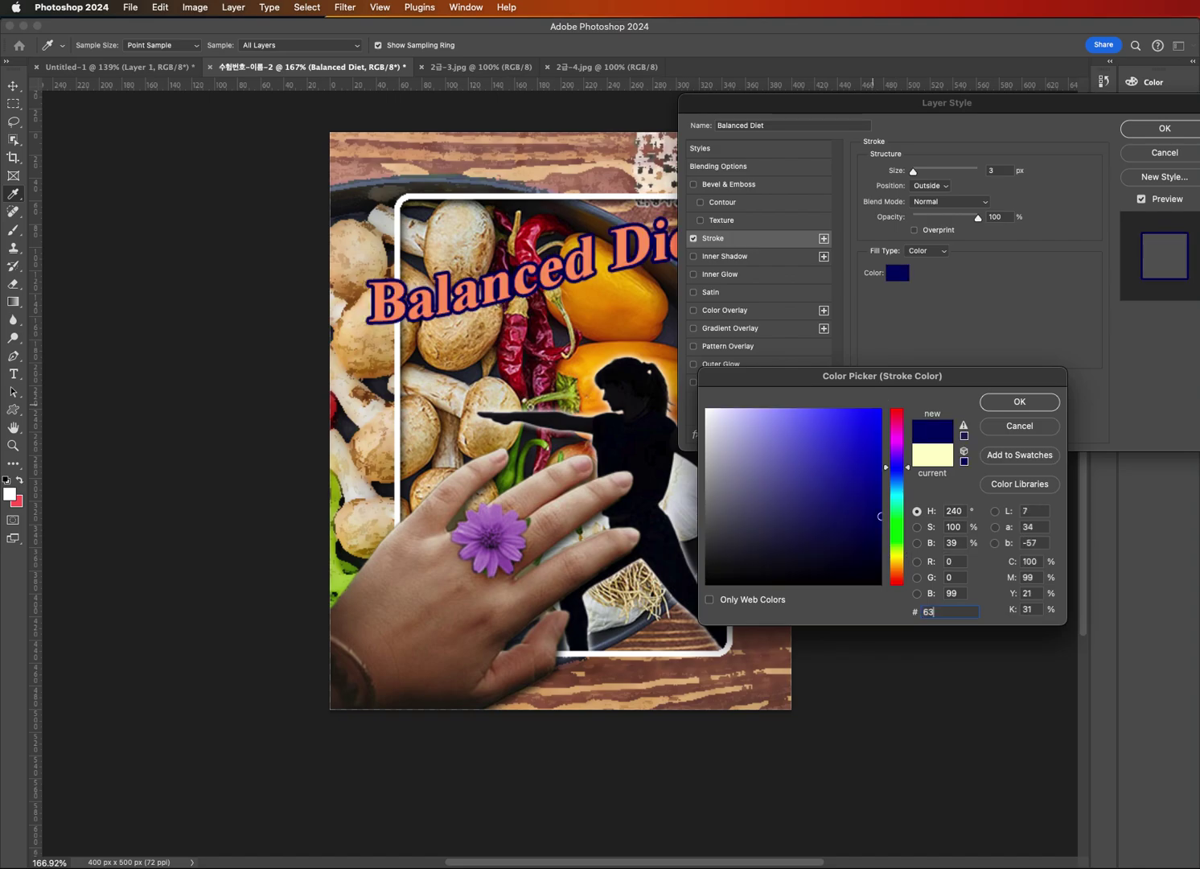
{"action": "key", "text": "Return"}
{"action": "left_click", "coordinate": [1168, 129]}
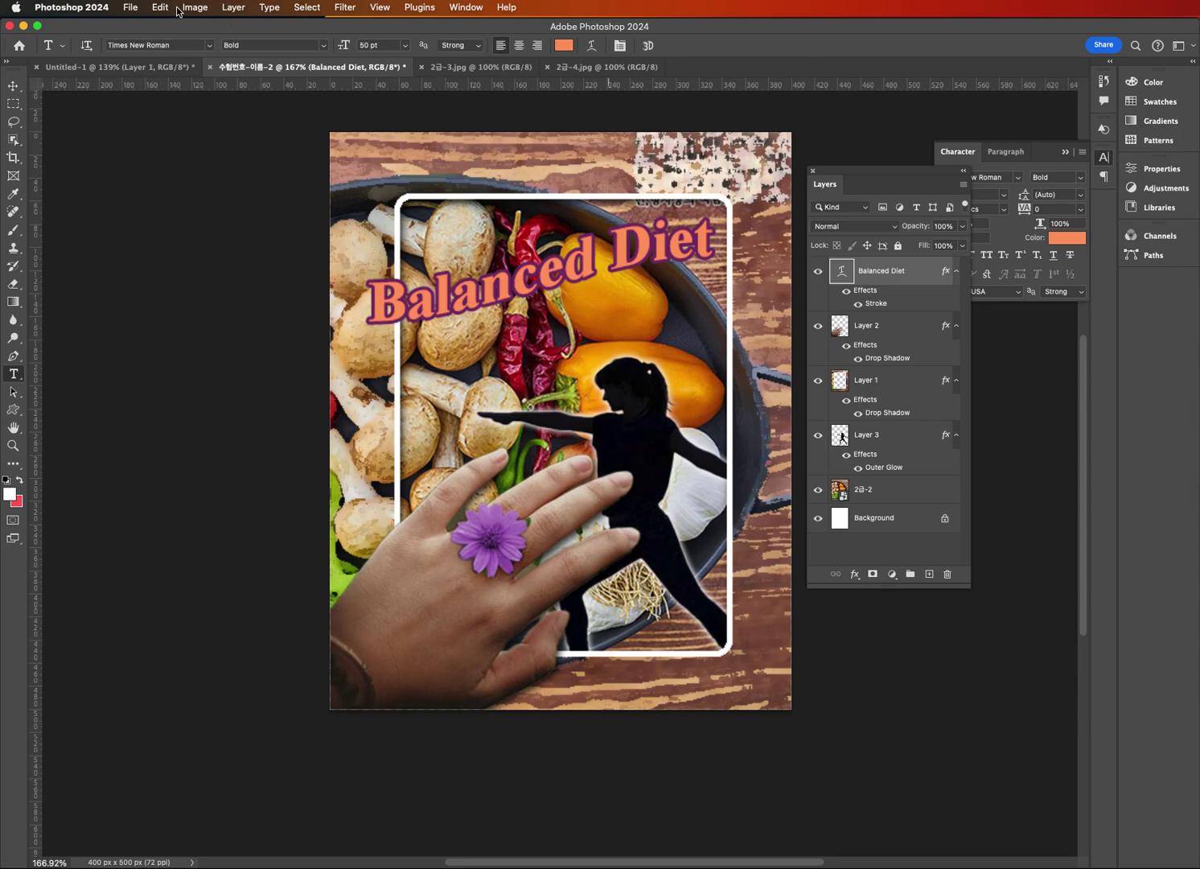
Save a copy of the image as 수험번호-이름-2.jpg in the 다운로드 folder, in JPEG format at quality 8.
{"action": "left_click", "coordinate": [128, 8]}
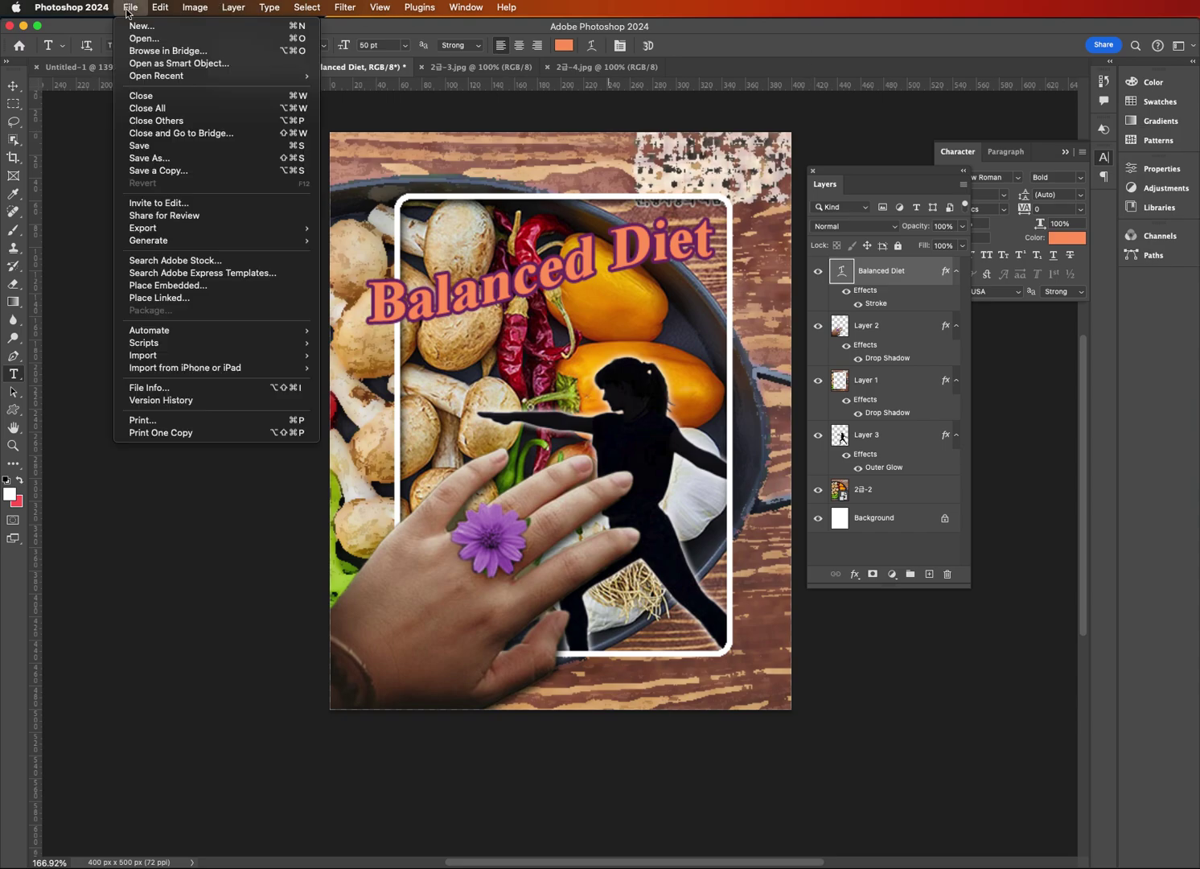
{"action": "left_click", "coordinate": [169, 173]}
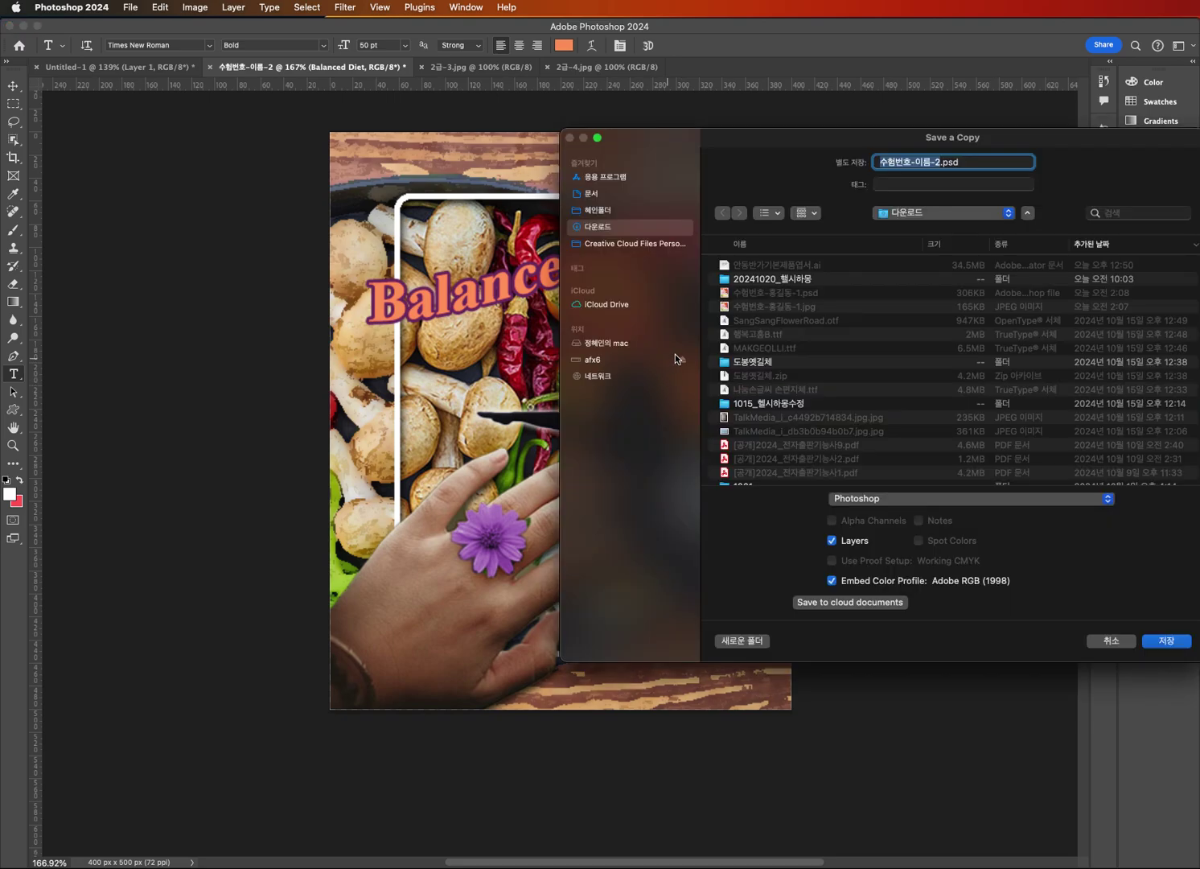
{"action": "left_click_drag", "start_coordinate": [709, 149], "coordinate": [382, 151]}
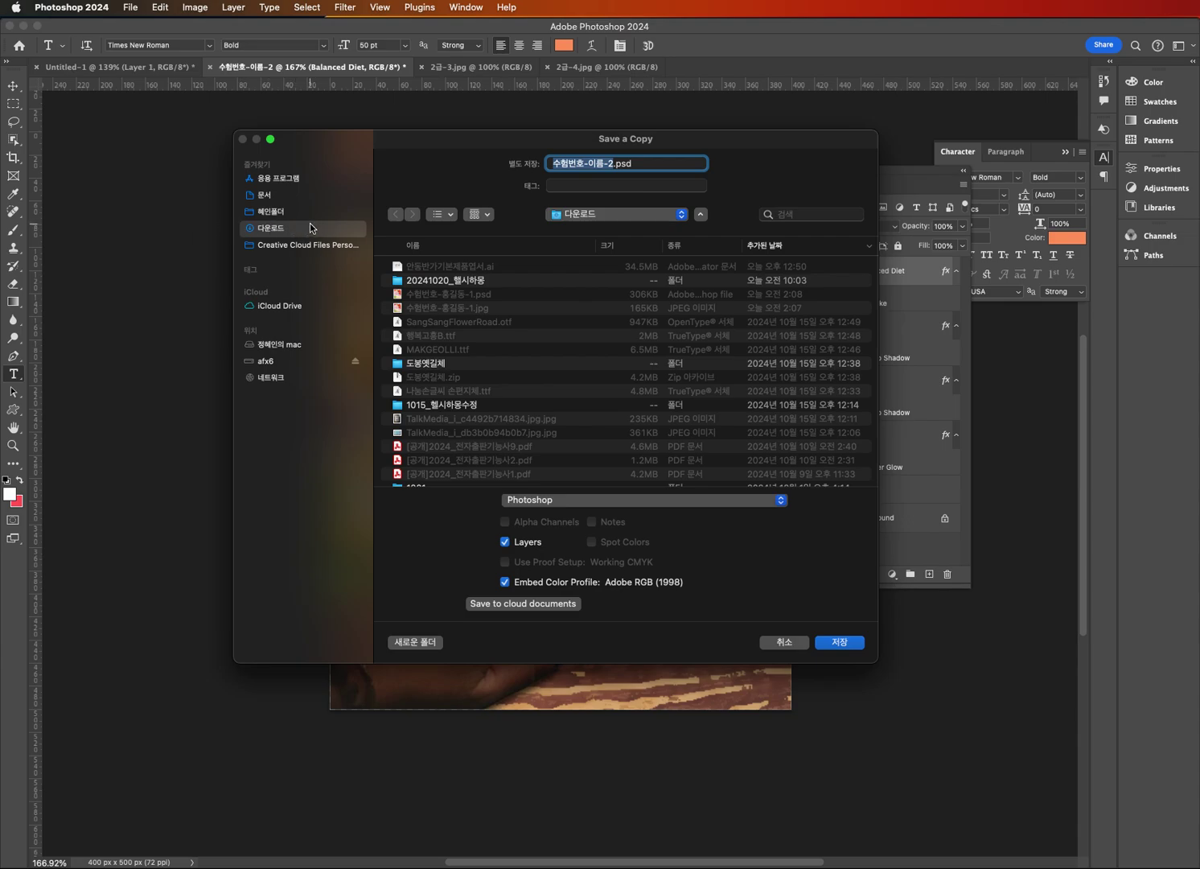
{"action": "left_click", "coordinate": [600, 164]}
{"action": "double_click", "coordinate": [581, 164]}
{"action": "left_click", "coordinate": [597, 164]}
{"action": "left_click", "coordinate": [651, 507]}
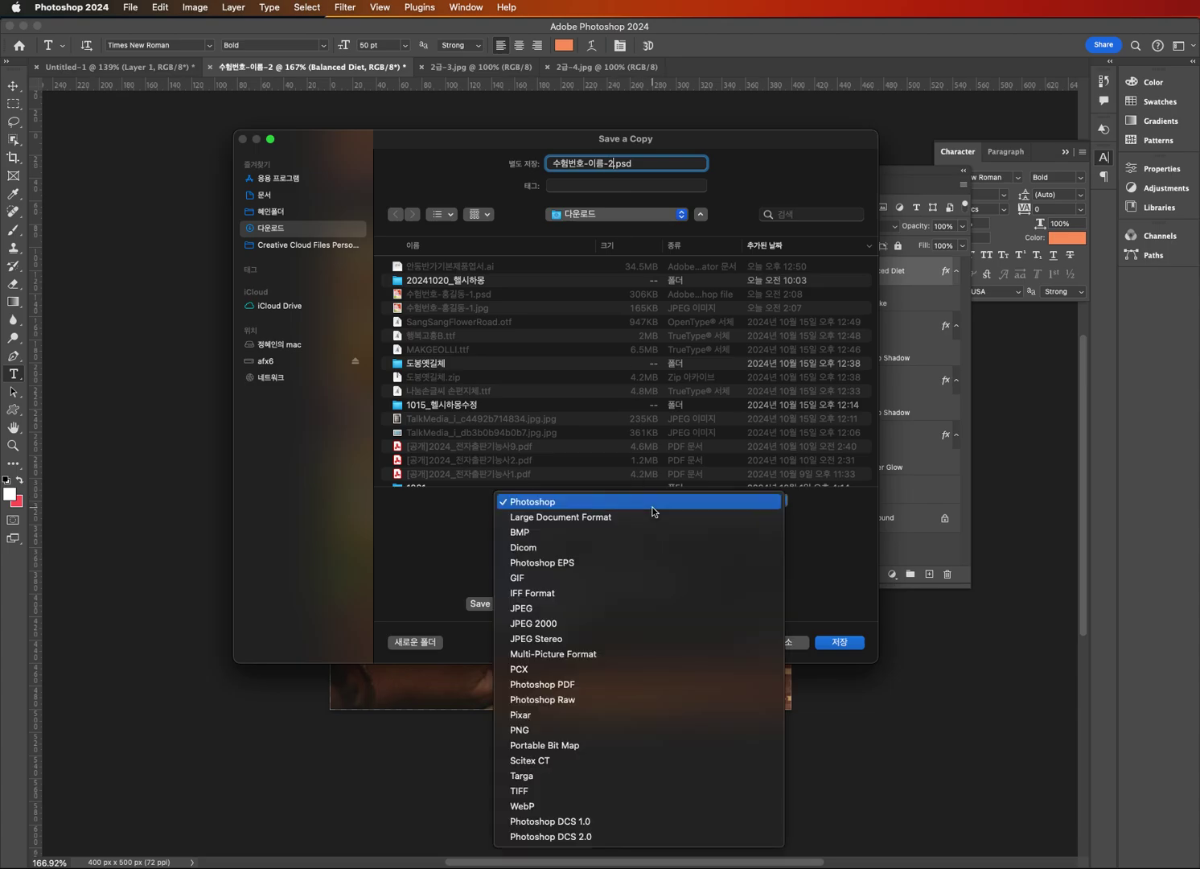
{"action": "left_click", "coordinate": [630, 609]}
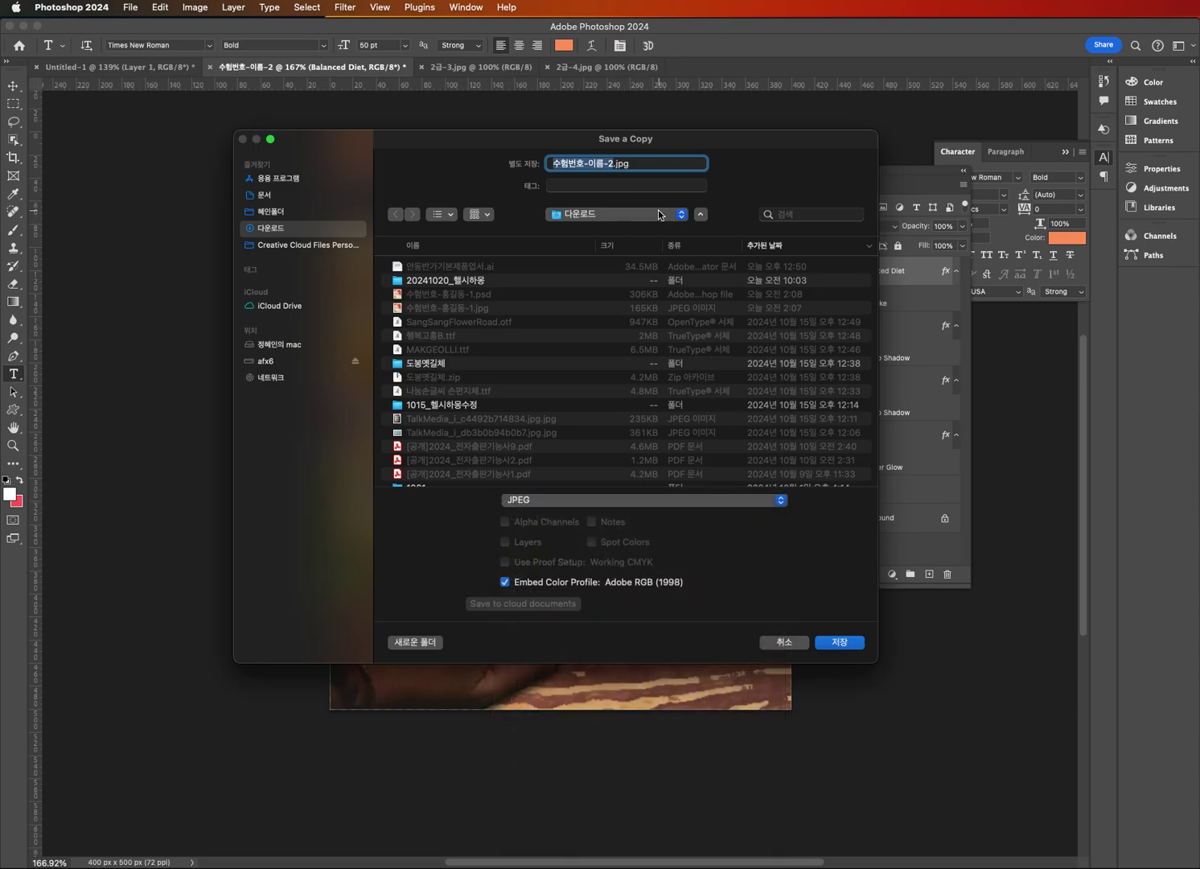
{"action": "left_click", "coordinate": [839, 642]}
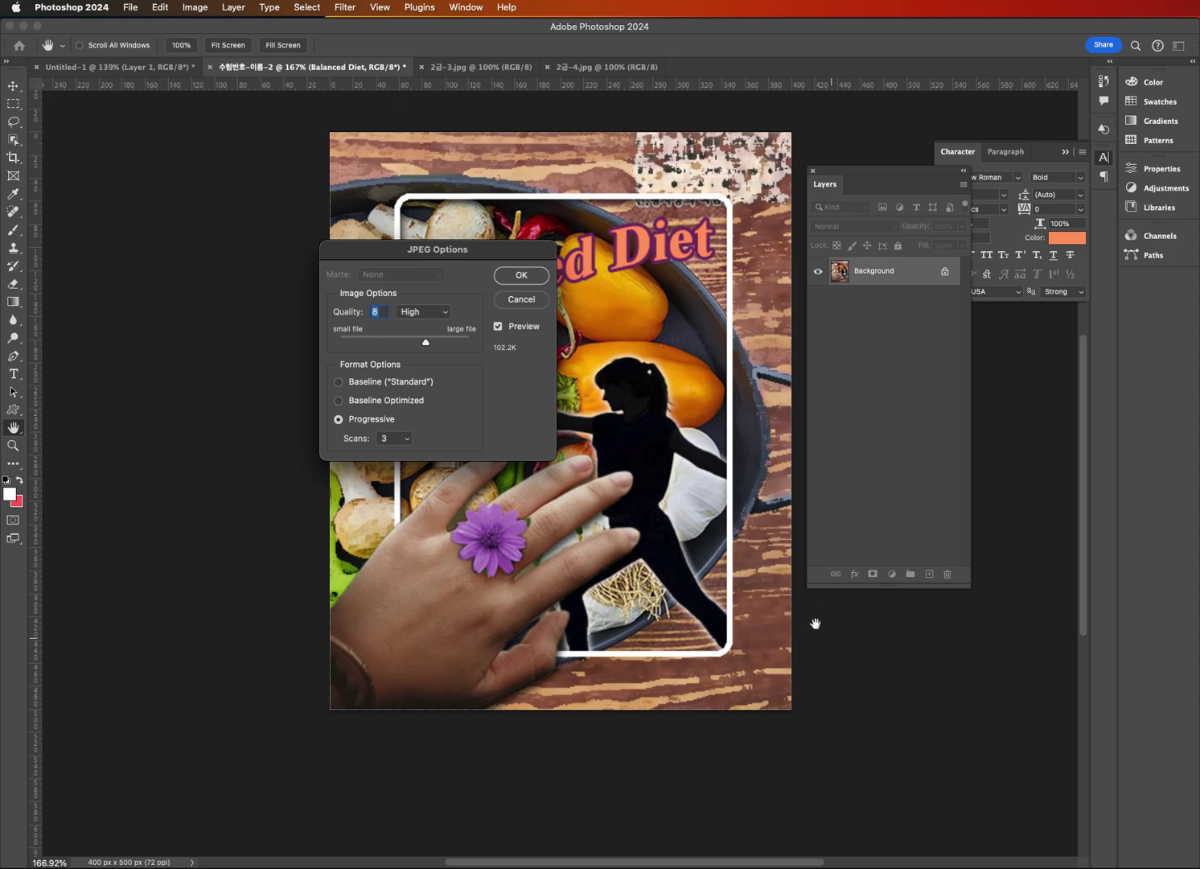
{"action": "left_click", "coordinate": [528, 279]}
Resize the image to 40 × 50 pixels.
{"action": "left_click", "coordinate": [195, 7]}
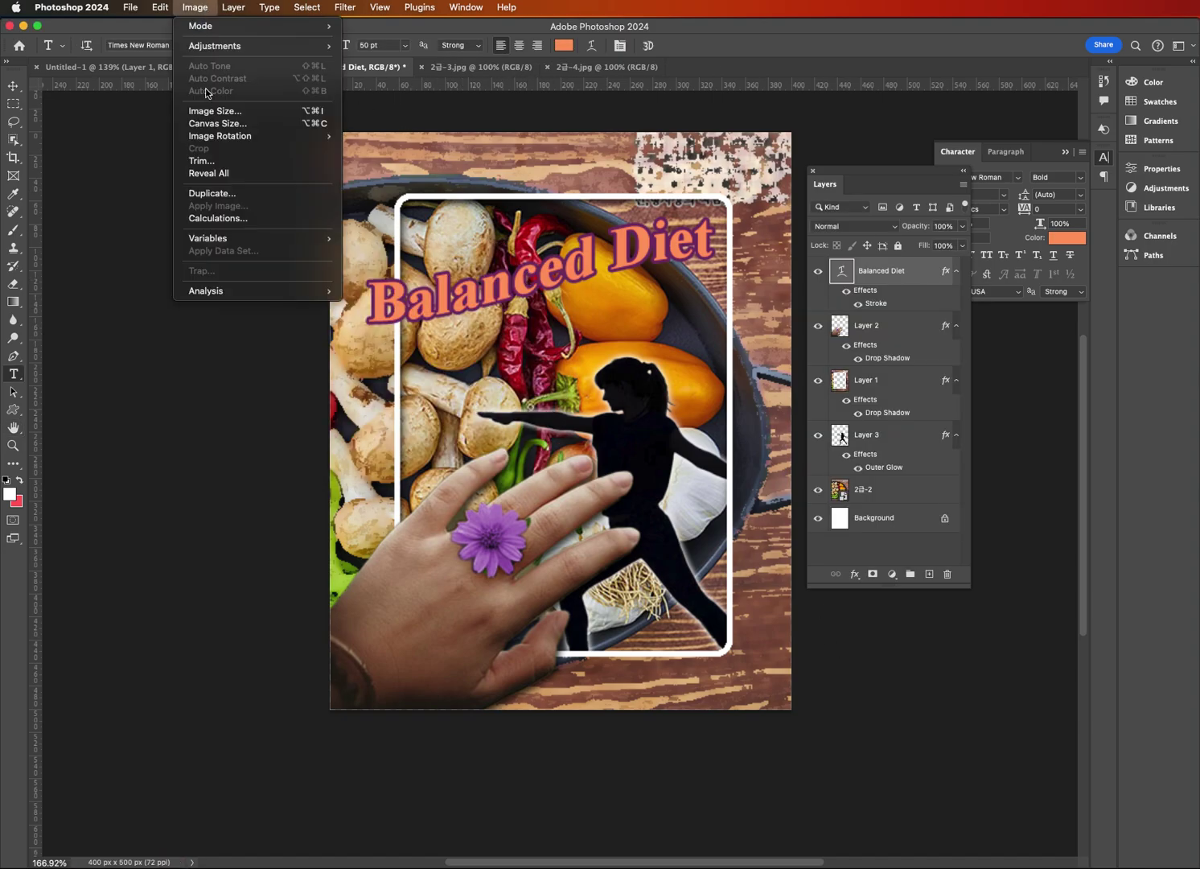
{"action": "left_click", "coordinate": [210, 110]}
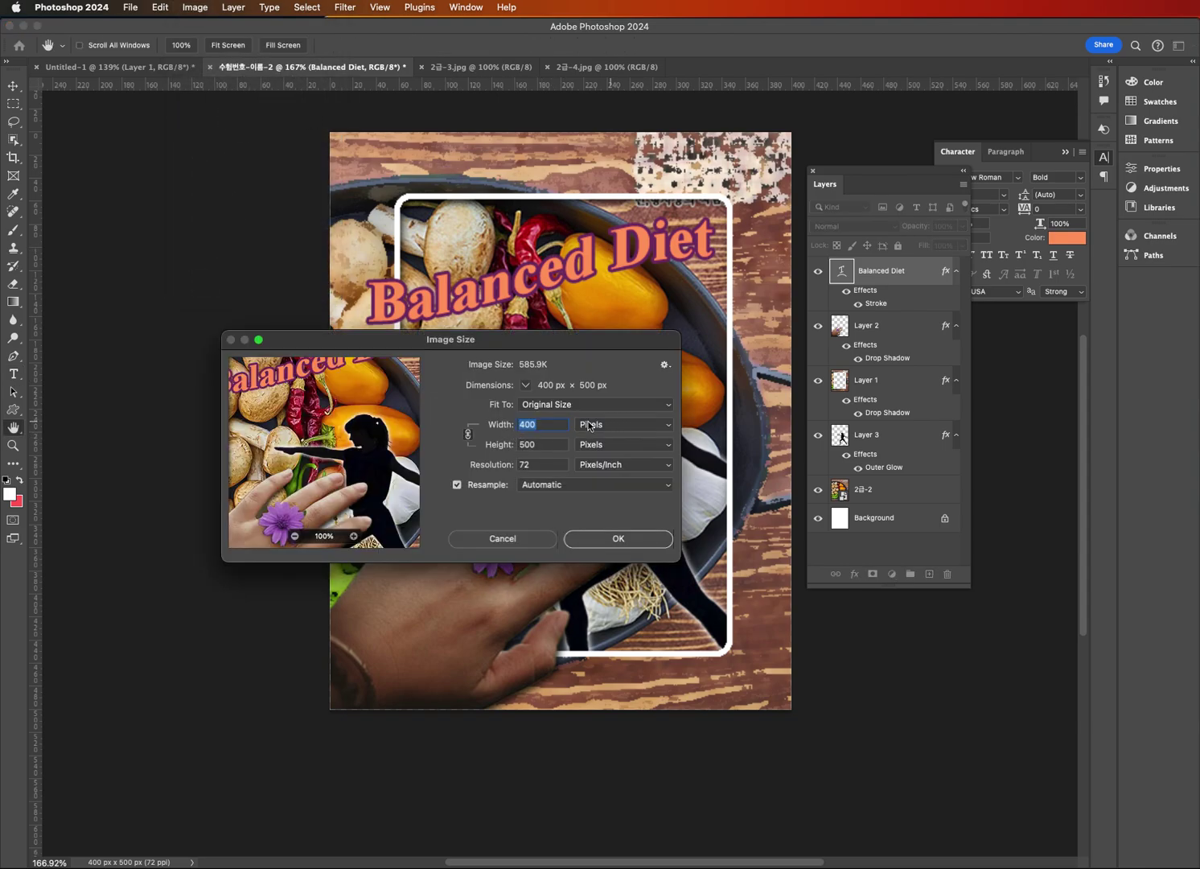
{"action": "key", "text": "BackSpace"}
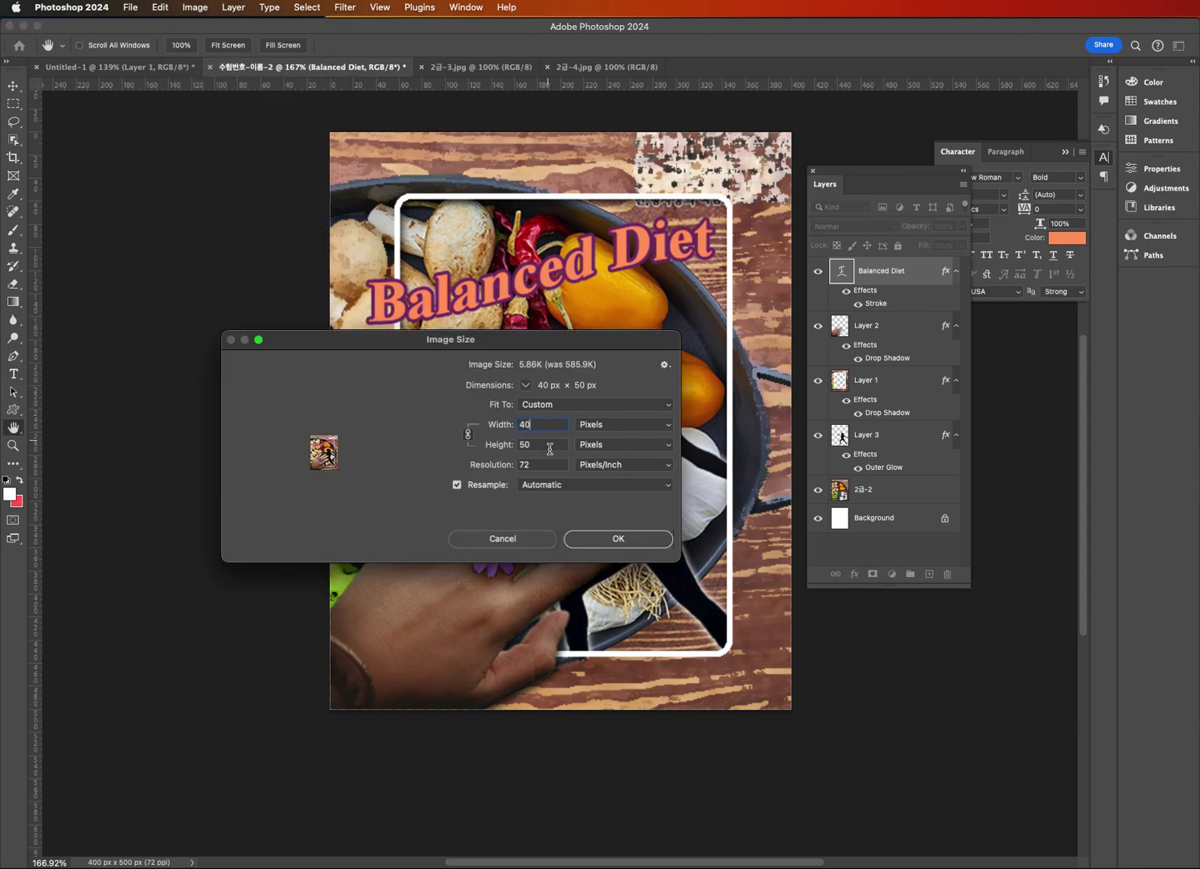
{"action": "left_click", "coordinate": [607, 540]}
Save the reduced document in Photoshop format as 수험번호-이름-2.psd in the 다운로드 folder.
{"action": "left_click", "coordinate": [134, 8]}
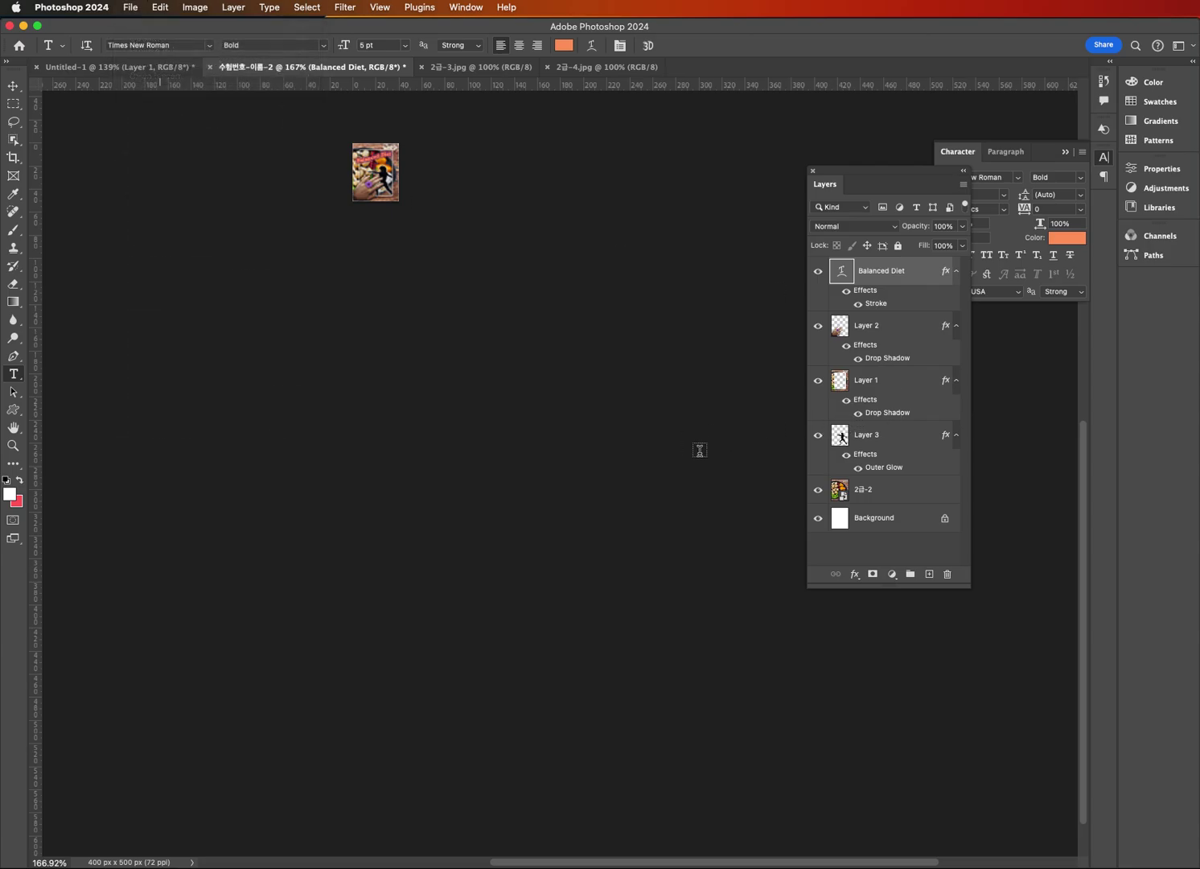
{"action": "key", "text": "super+shift+s"}
{"action": "left_click", "coordinate": [643, 563]}
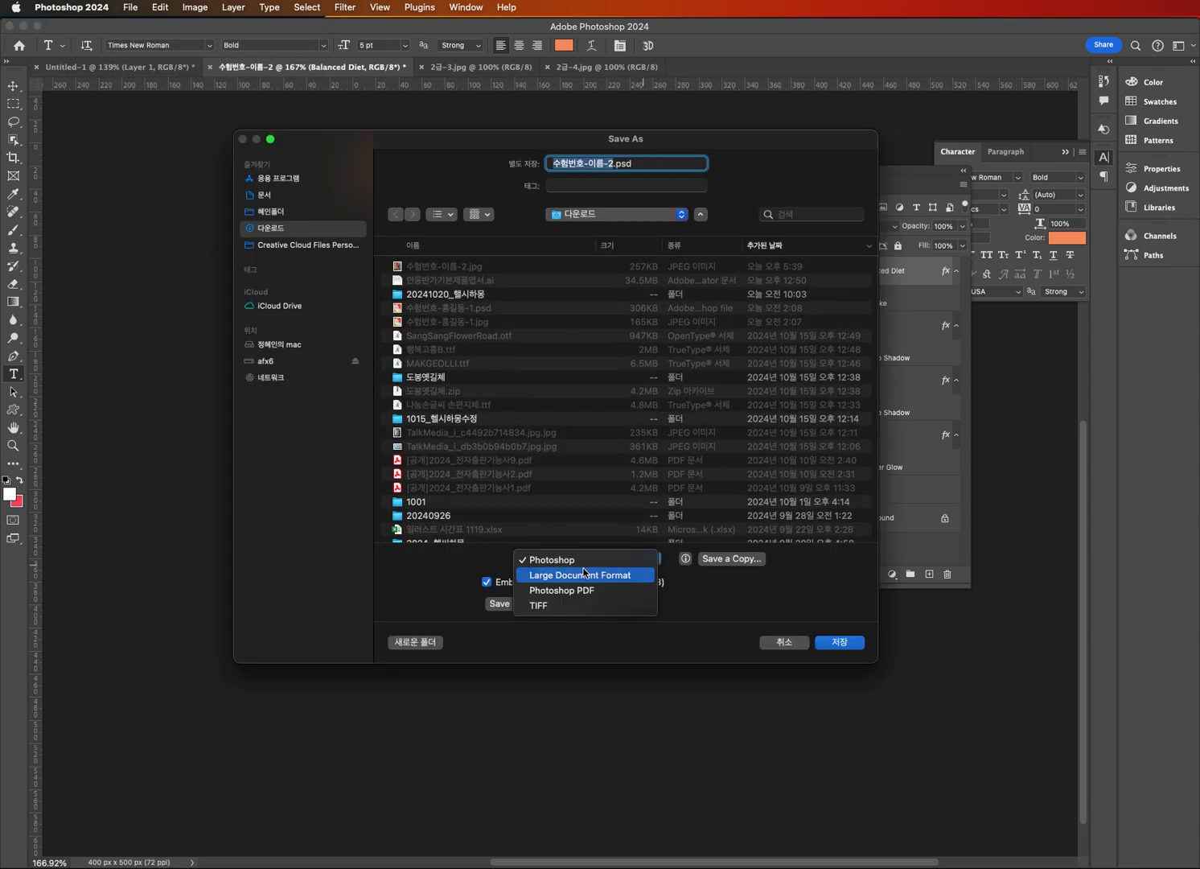
{"action": "key", "text": "Escape"}
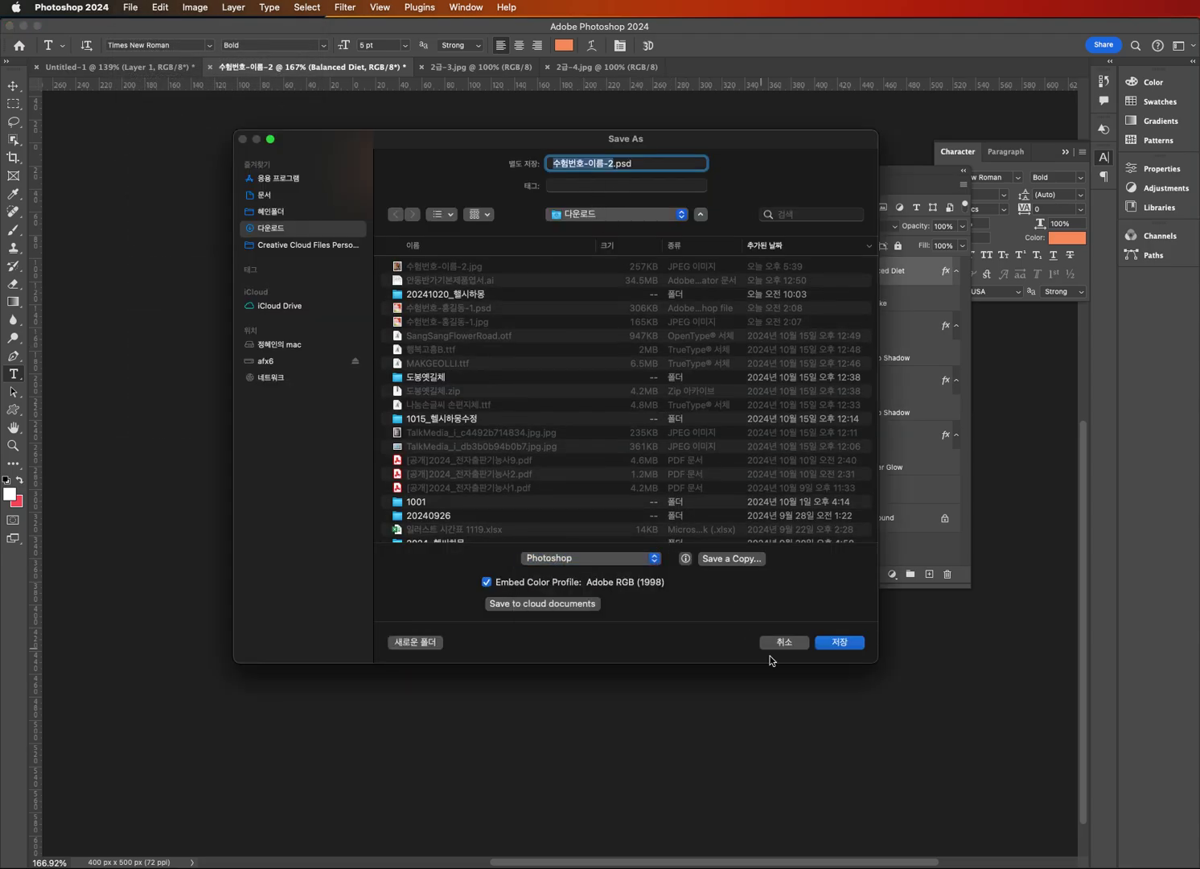
{"action": "left_click", "coordinate": [840, 642]}
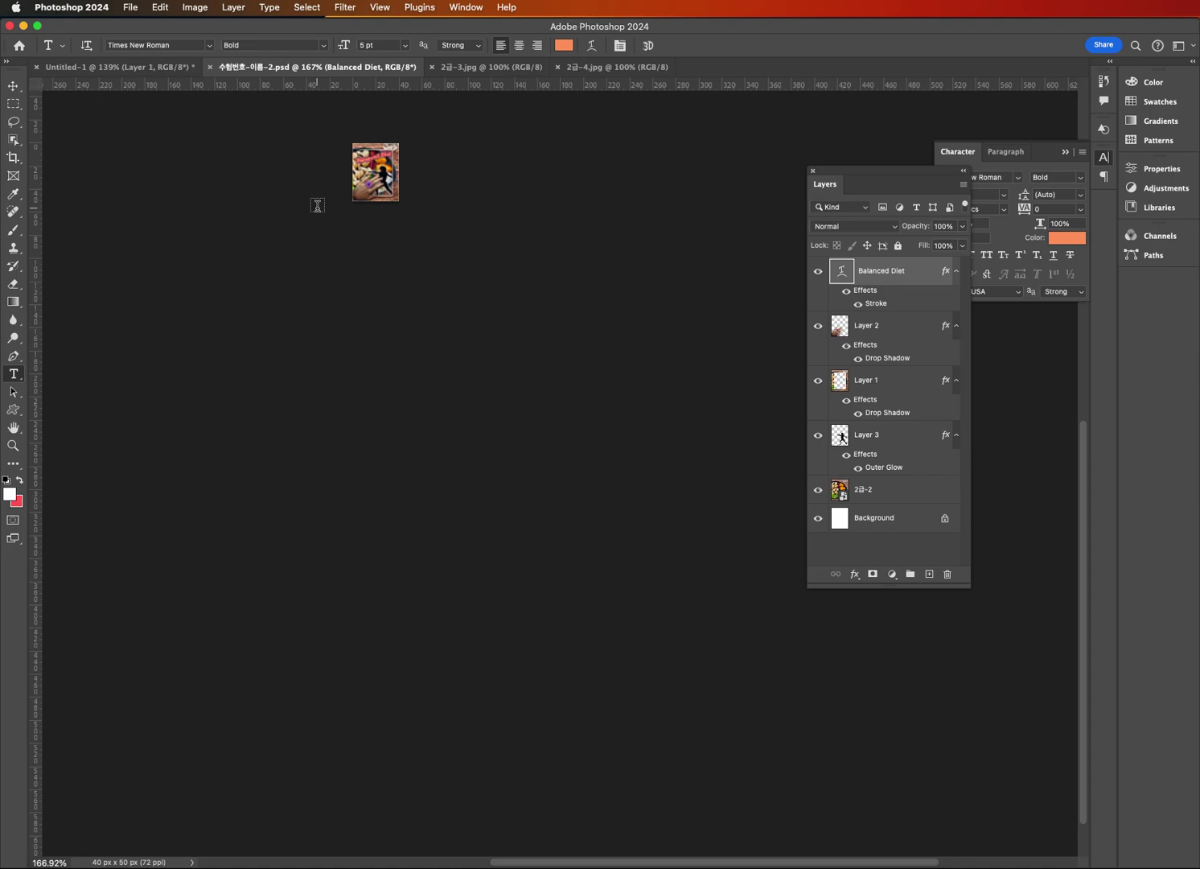
Undo the last image resize and open the Save As dialog.
{"action": "key", "text": "super+z"}
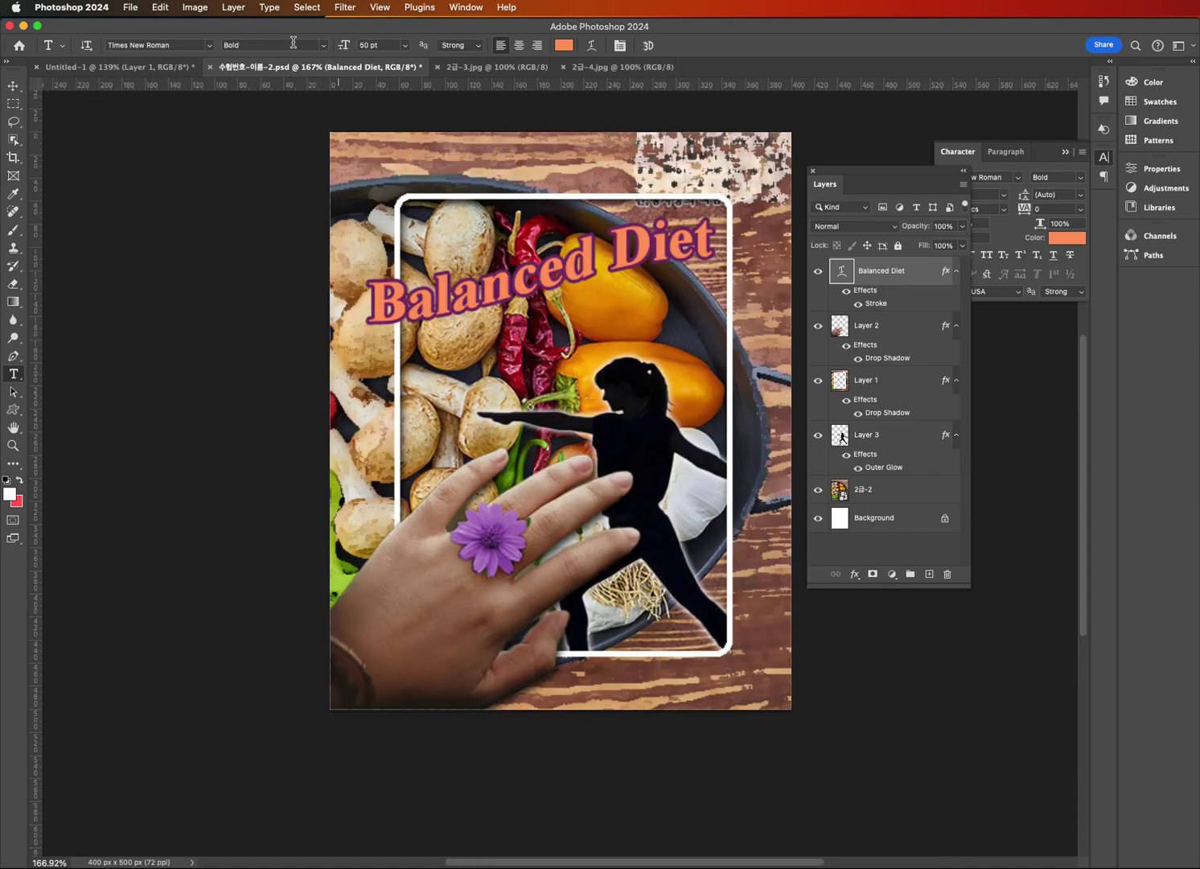
{"action": "left_click", "coordinate": [133, 9]}
{"action": "left_click", "coordinate": [185, 159]}
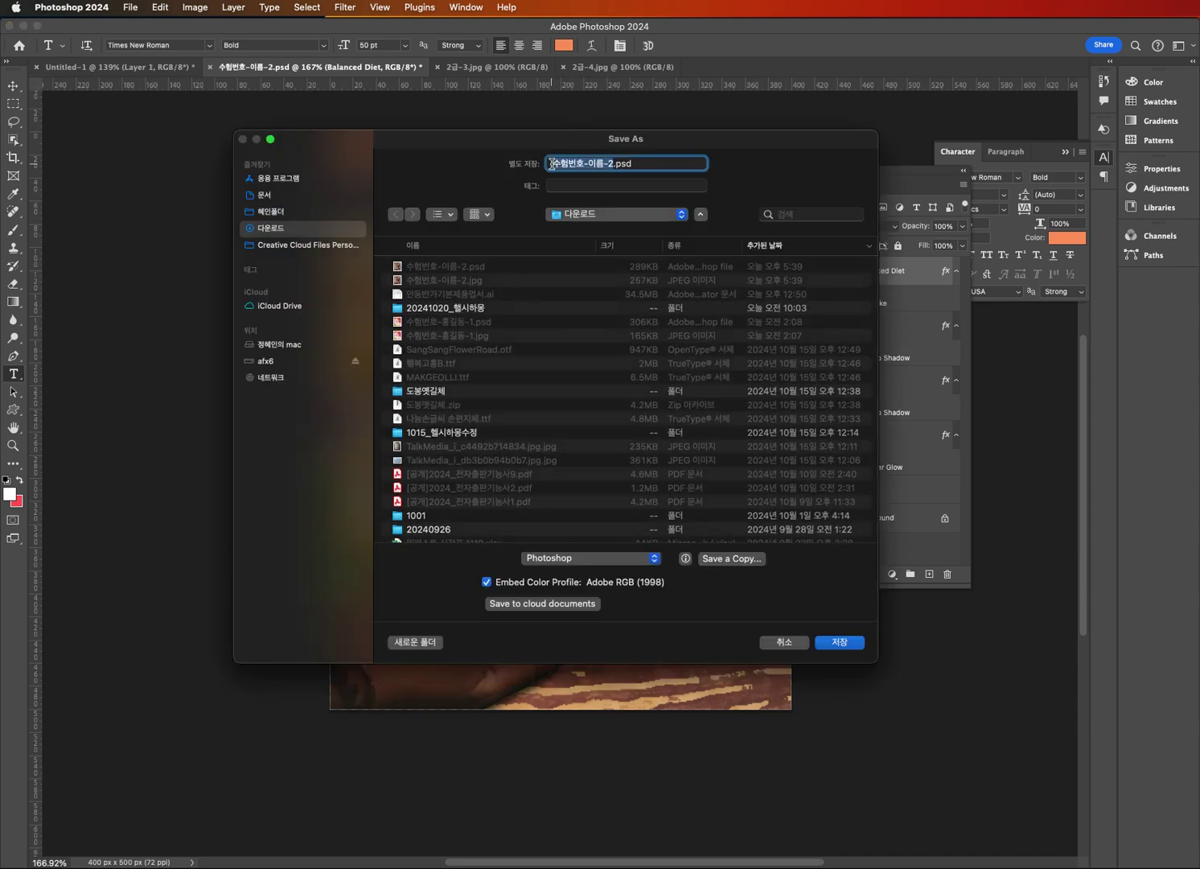
Add the prefix 원본- to the file name, making it 원본-수험번호-이름-2.psd.
{"action": "type", "text": "d"}
{"action": "key", "text": "super+z"}
{"action": "left_click", "coordinate": [556, 167]}
{"action": "type", "text": "dnjs"}
{"action": "key", "text": "BackSpace"}
{"action": "key", "text": "BackSpace"}
{"action": "key", "text": "BackSpace"}
{"action": "key", "text": "BackSpace"}
{"action": "type", "text": "원본-"}
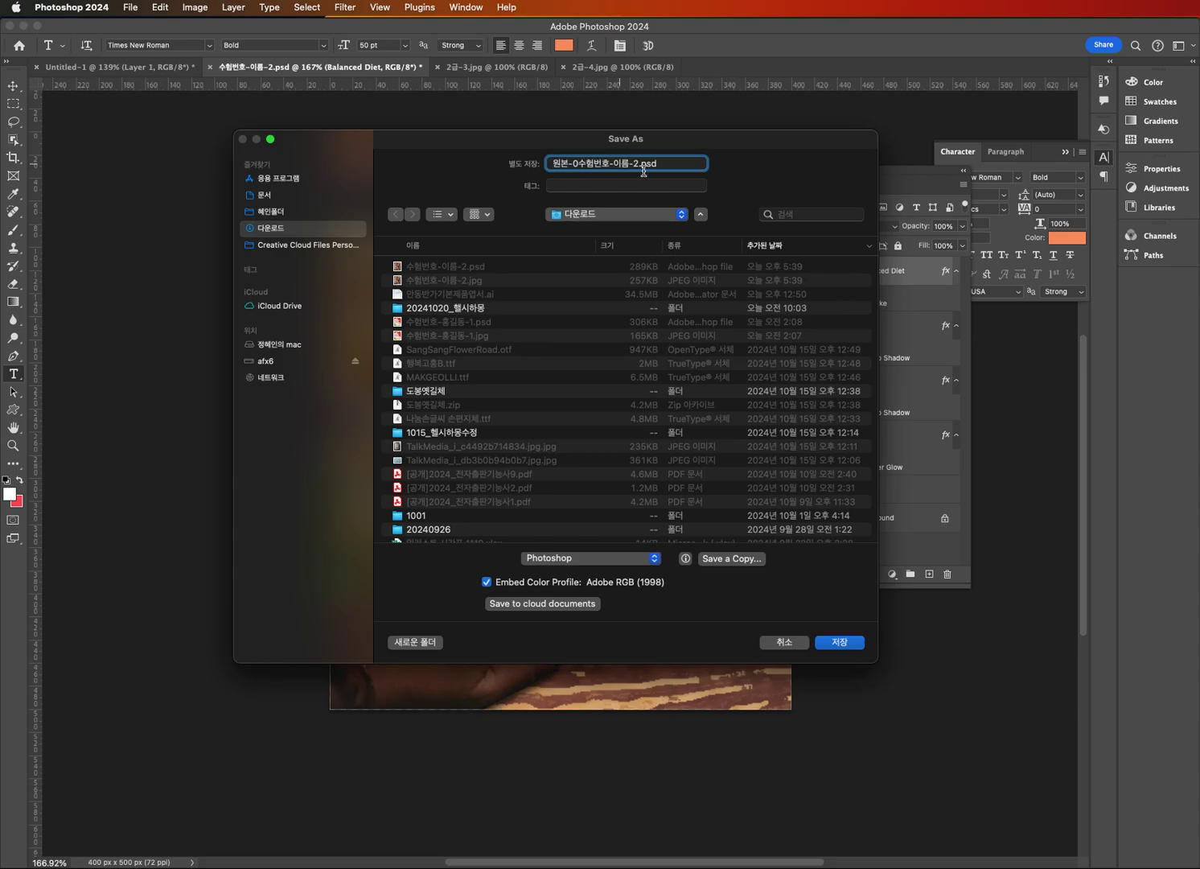
{"action": "double_click", "coordinate": [561, 165]}
{"action": "left_click", "coordinate": [656, 164]}
{"action": "double_click", "coordinate": [562, 163]}
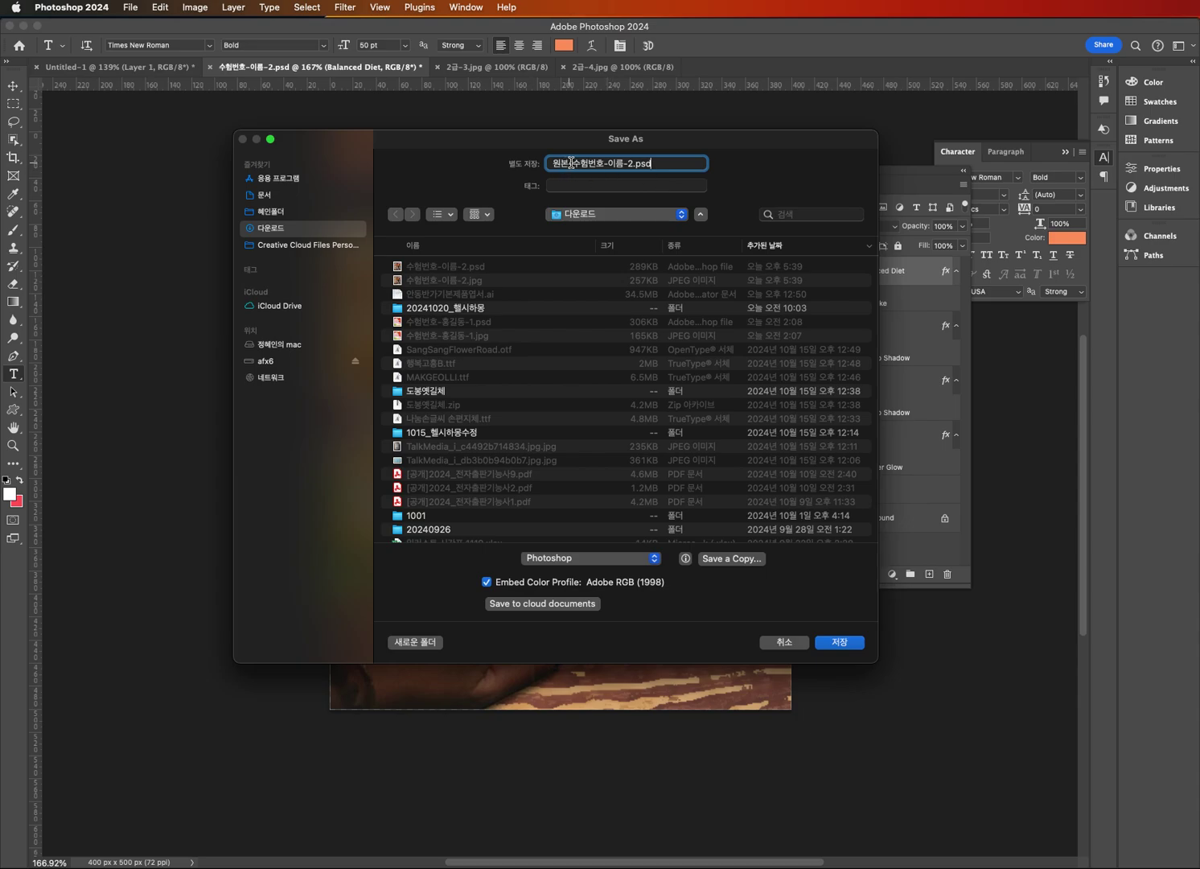
{"action": "left_click", "coordinate": [616, 164]}
{"action": "triple_click", "coordinate": [668, 163]}
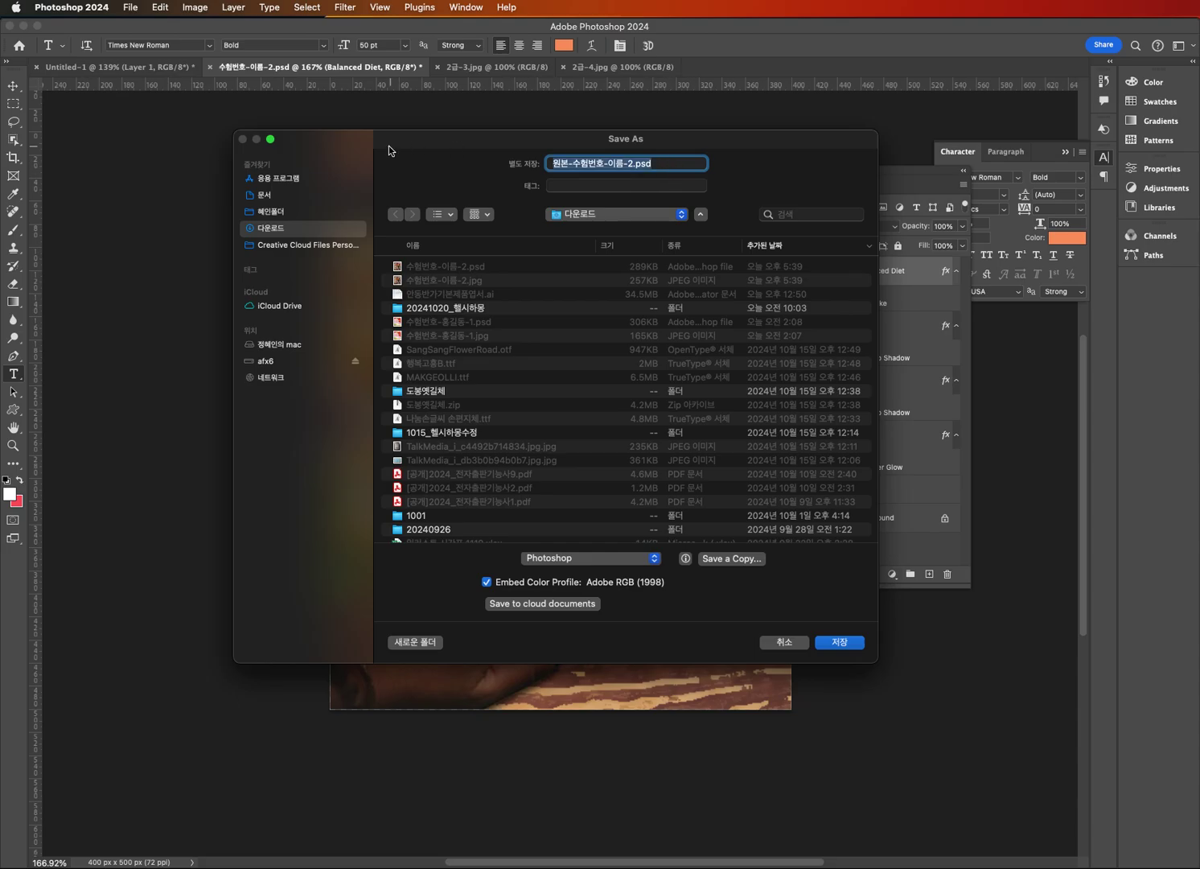
{"action": "left_click", "coordinate": [668, 167]}
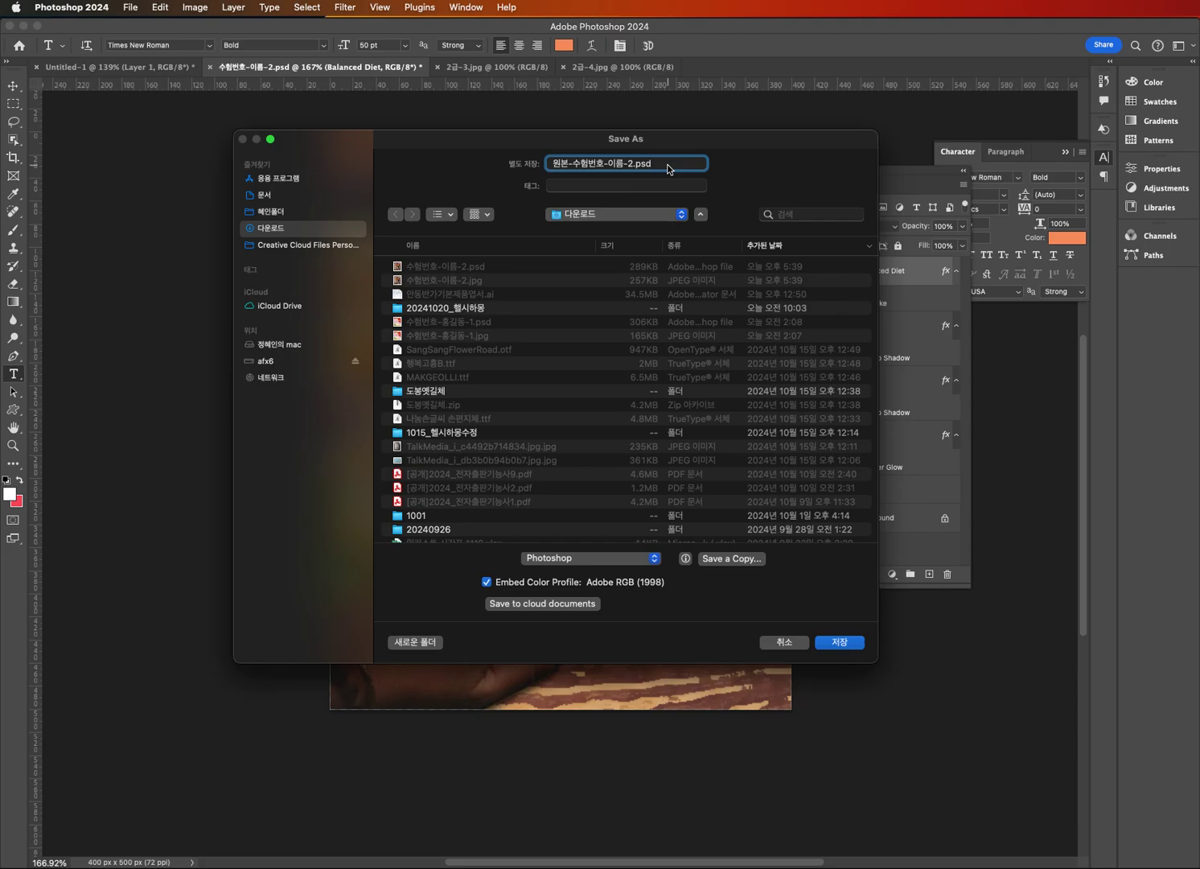
{"action": "left_click_drag", "start_coordinate": [574, 167], "coordinate": [543, 165]}
{"action": "left_click_drag", "start_coordinate": [726, 141], "coordinate": [677, 280]}
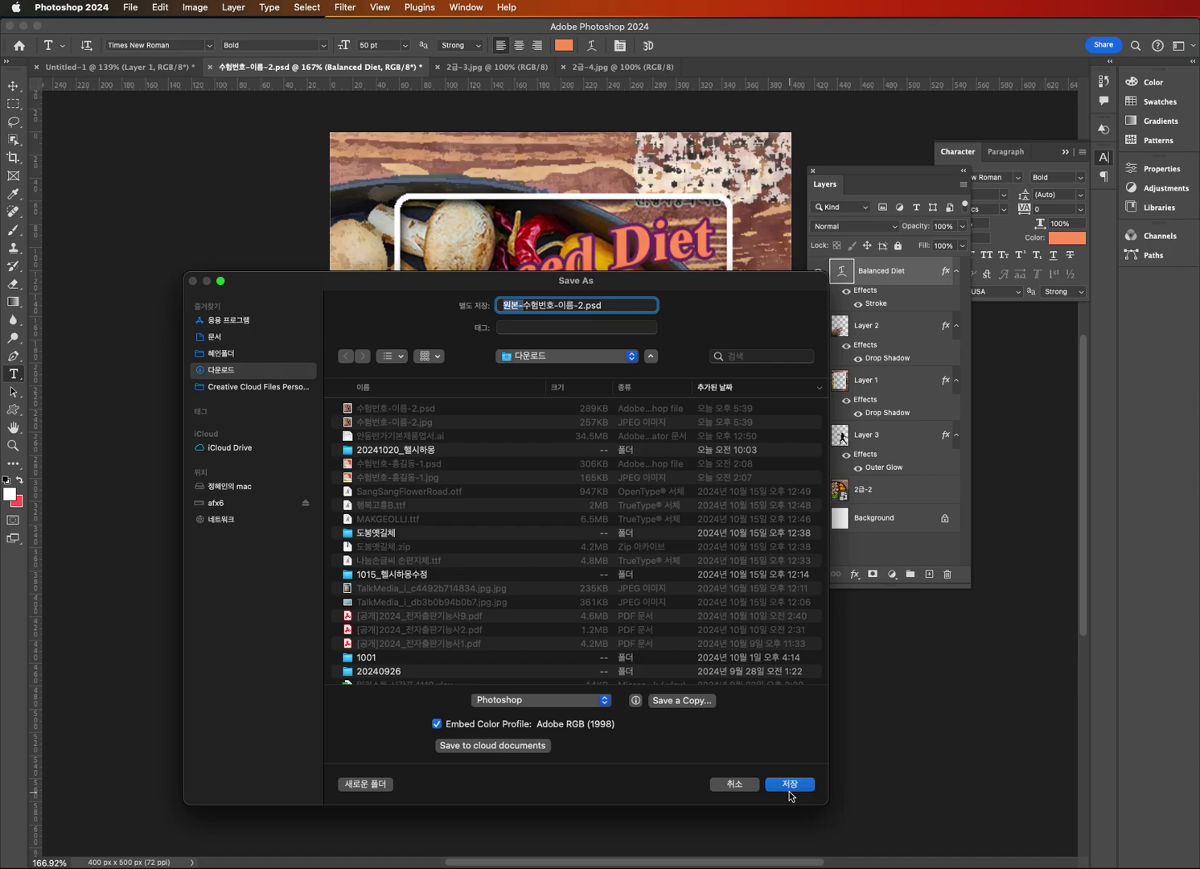
{"action": "left_click_drag", "start_coordinate": [737, 278], "coordinate": [752, 163]}
{"action": "left_click", "coordinate": [649, 190]}
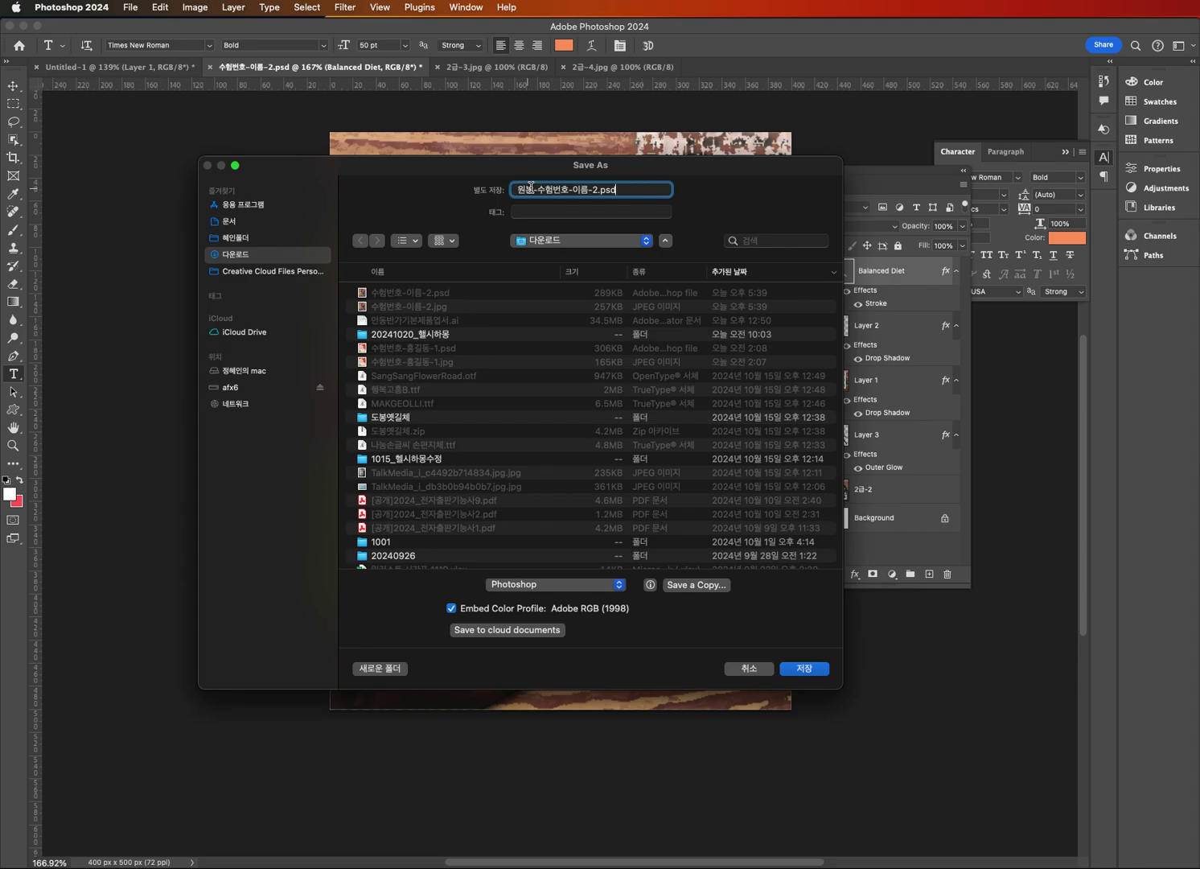
{"action": "left_click_drag", "start_coordinate": [536, 190], "coordinate": [507, 189]}
{"action": "left_click_drag", "start_coordinate": [572, 189], "coordinate": [535, 188]}
{"action": "left_click", "coordinate": [533, 189]}
{"action": "type", "text": "-"}
{"action": "left_click_drag", "start_coordinate": [515, 189], "coordinate": [610, 168]}
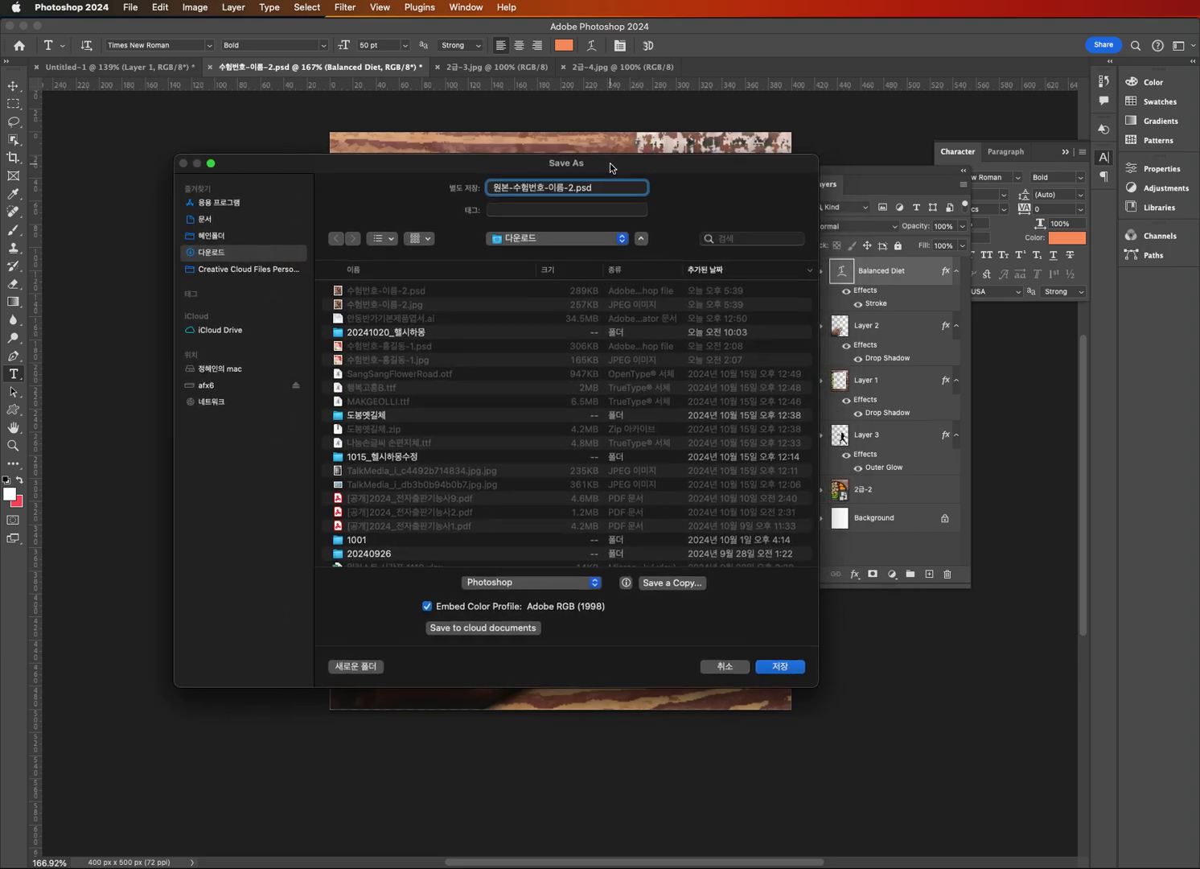